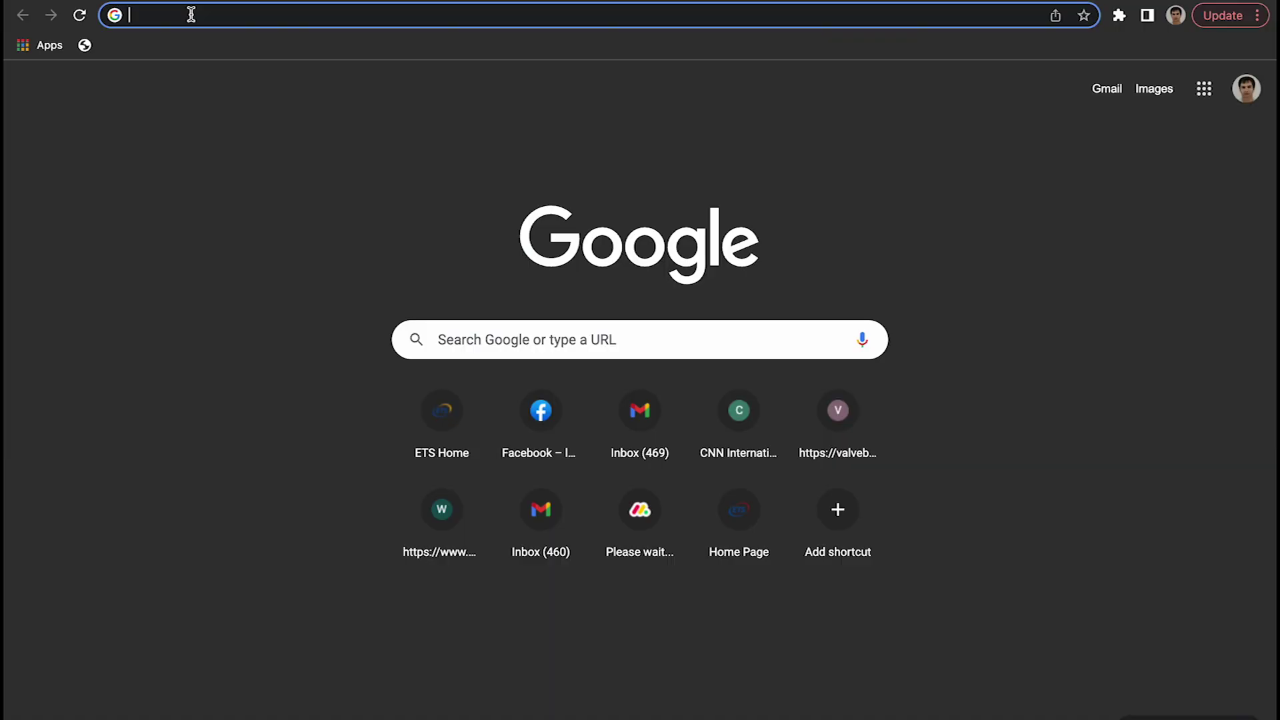
# - Go to ets.org and start Create an Account from the TOEFL test-taker sign-in page
pyautogui.write('ets.org')
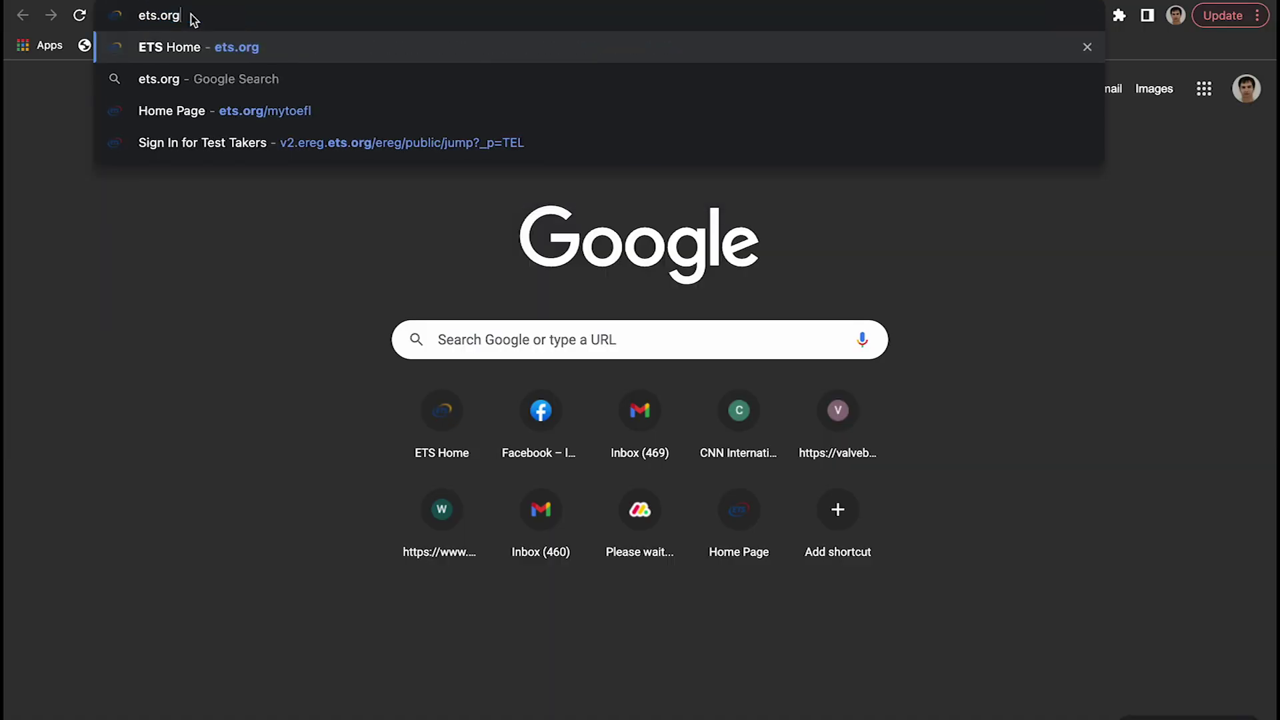
pyautogui.press('Return')
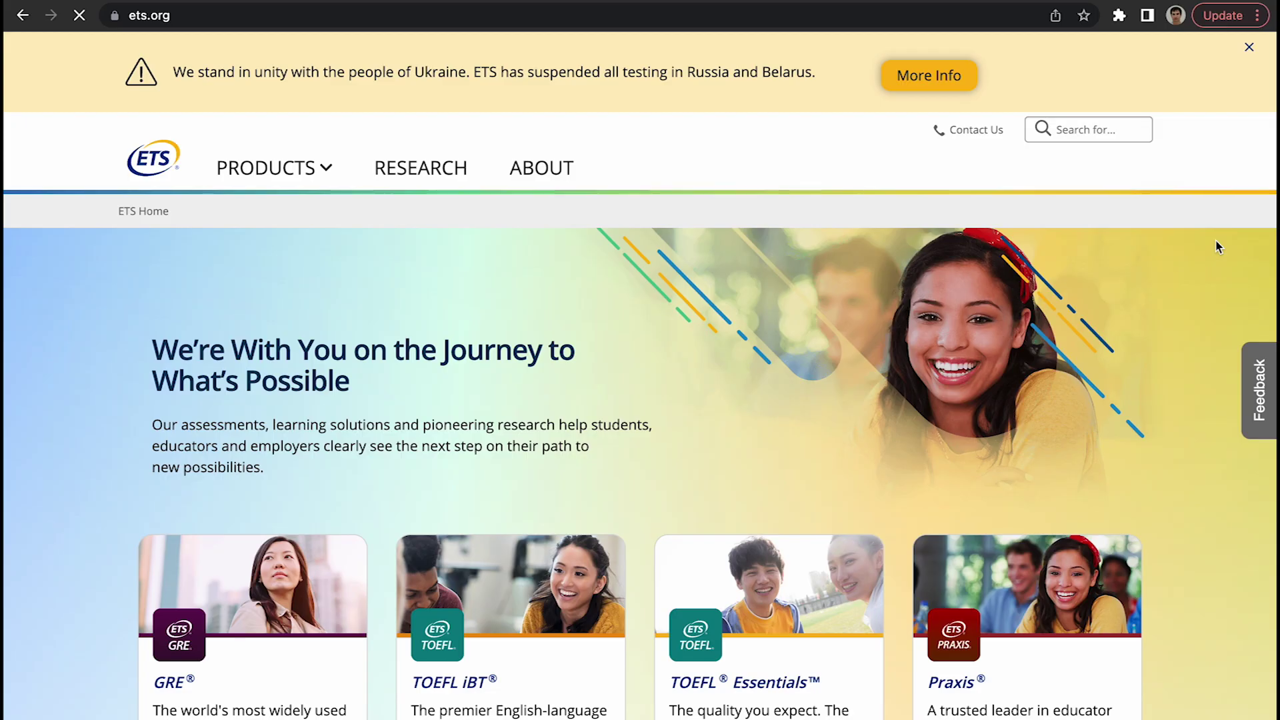
pyautogui.scroll(-3, 478, 663)
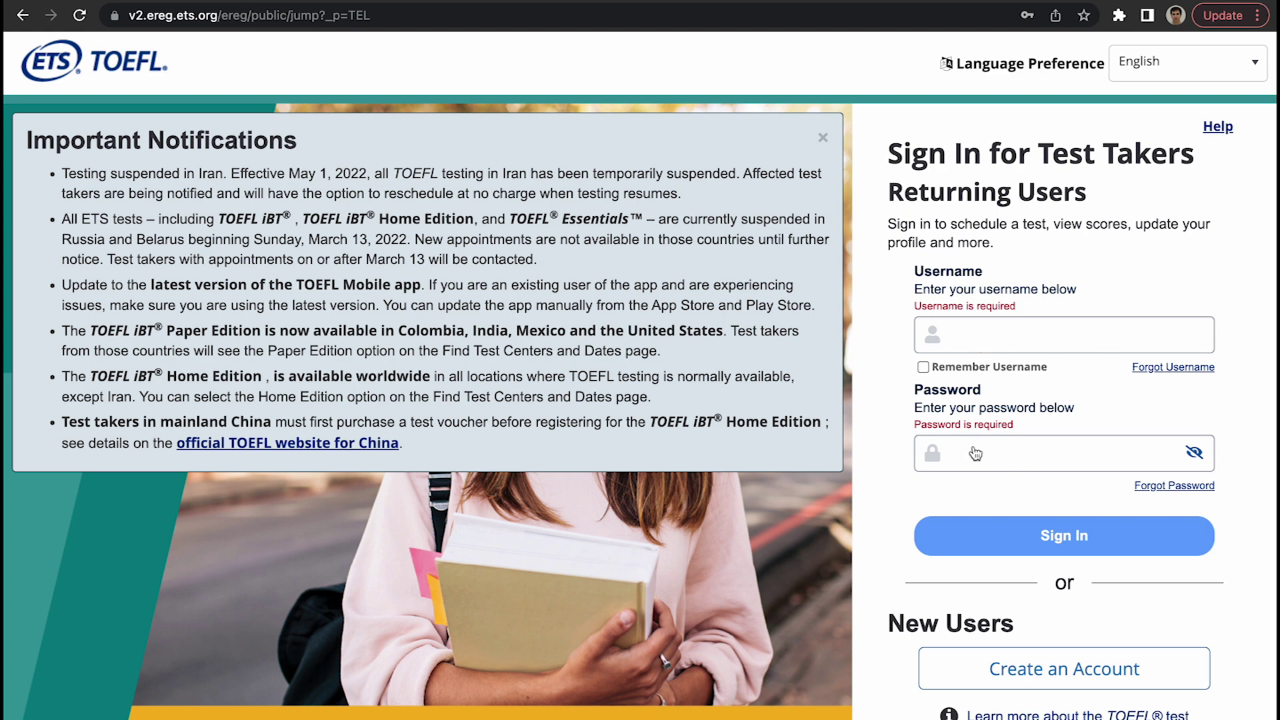
pyautogui.scroll(-2, 1060, 456)
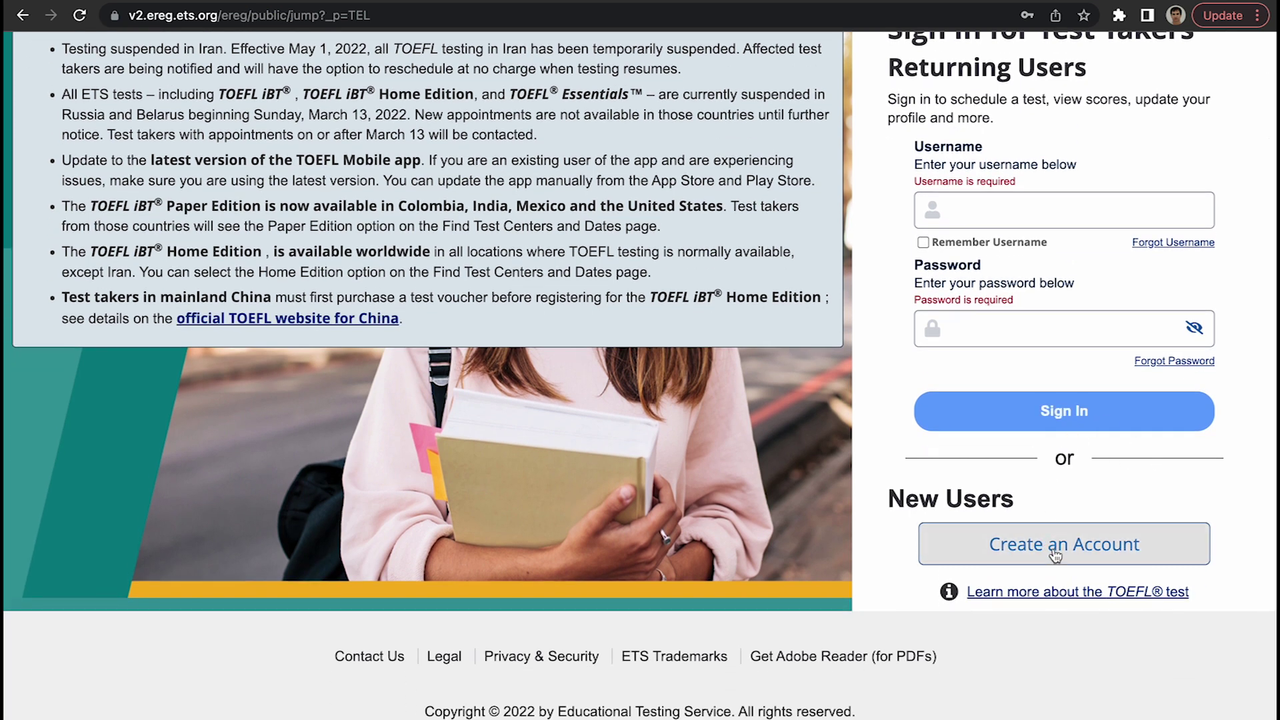
pyautogui.click(1089, 553)
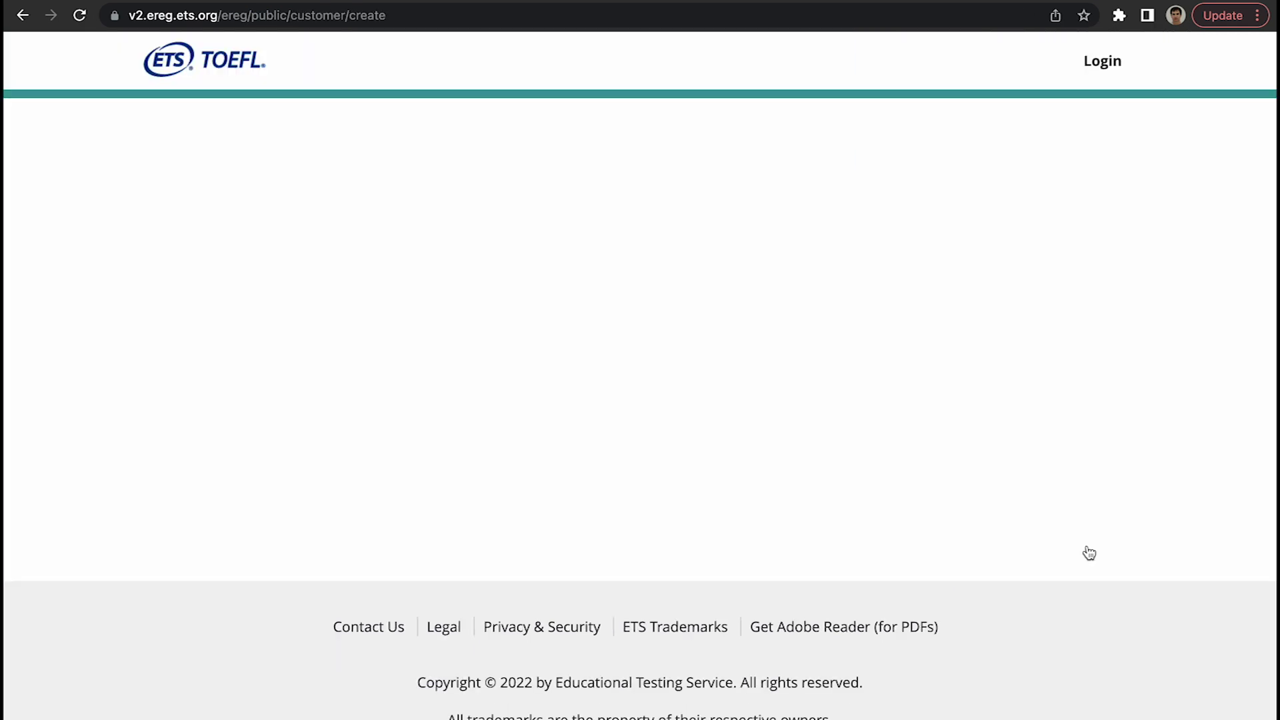
# - Enter the applicant's first/given and last/family names, with the first name capitalised
pyautogui.scroll(-3, 371, 415)
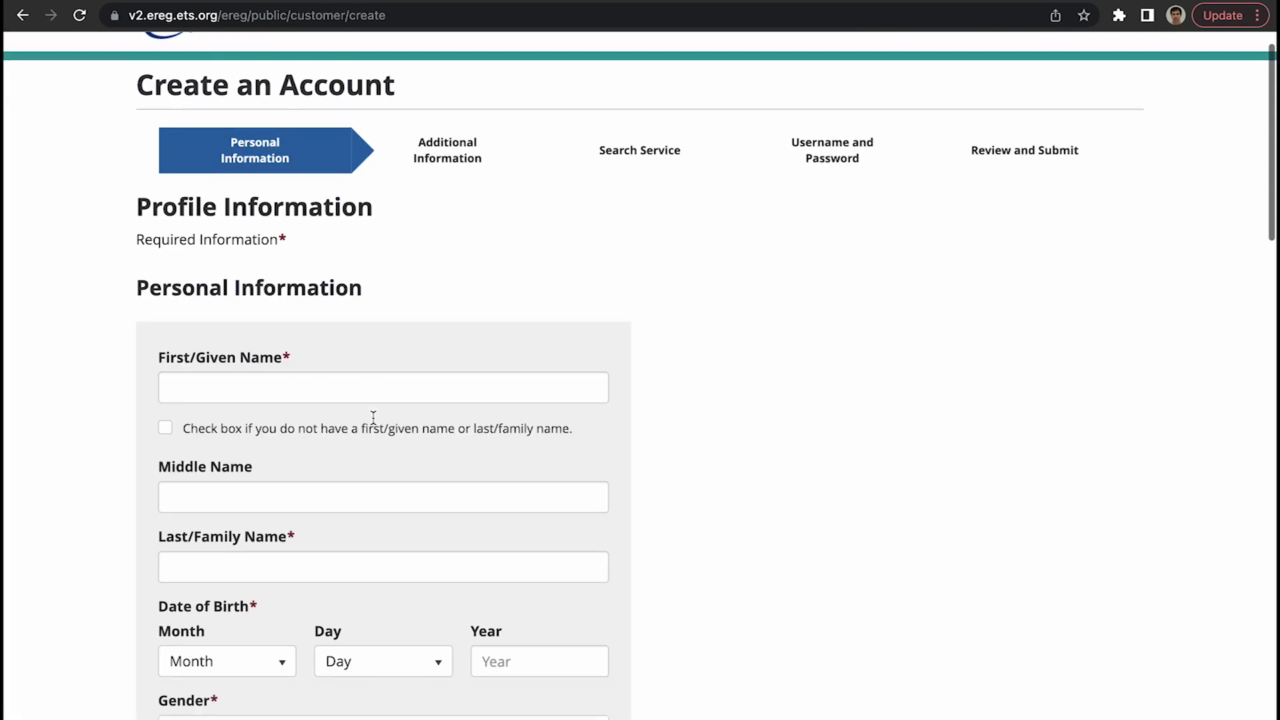
pyautogui.scroll(3, 373, 418)
pyautogui.scroll(-1, 374, 418)
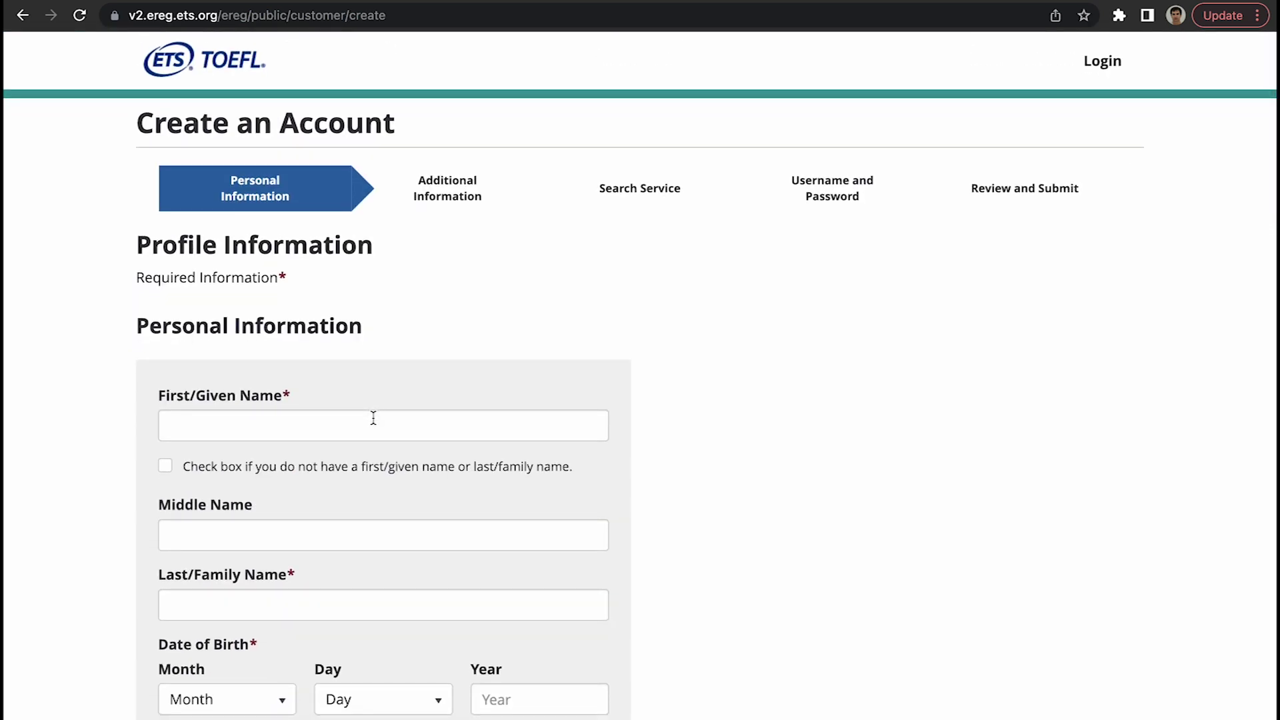
pyautogui.click(374, 418)
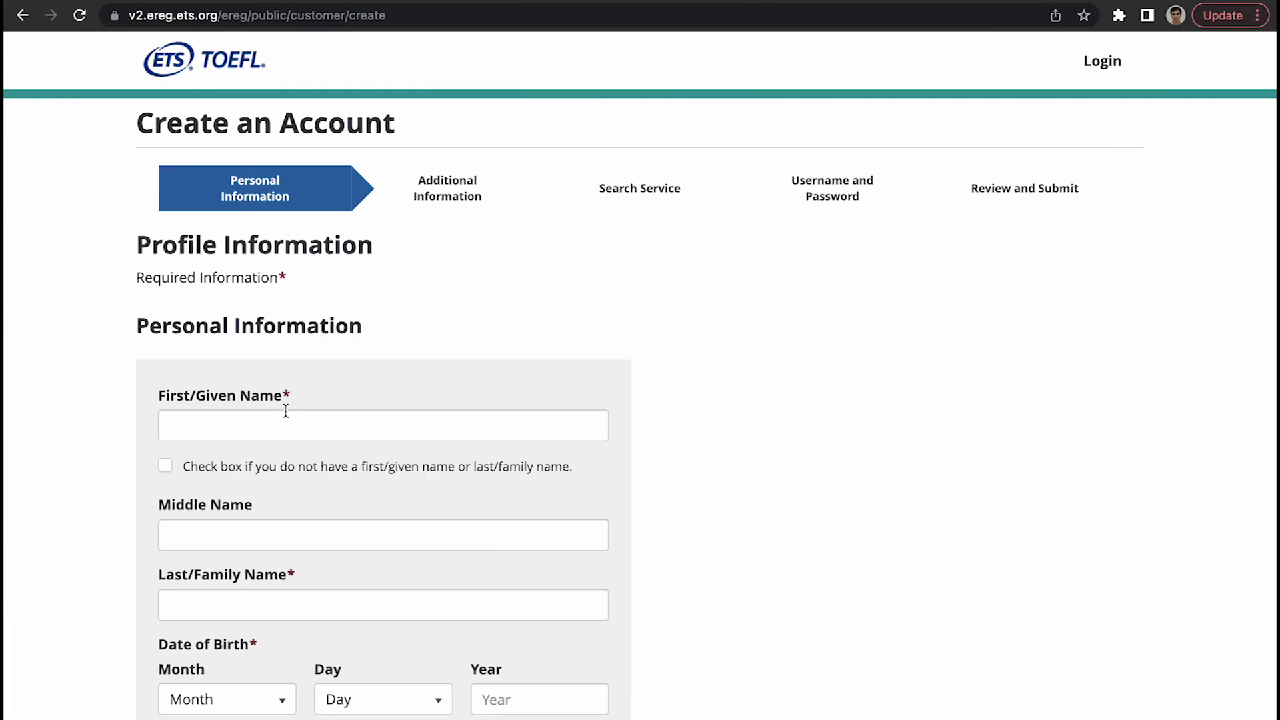
pyautogui.click(254, 426)
pyautogui.write('aryan')
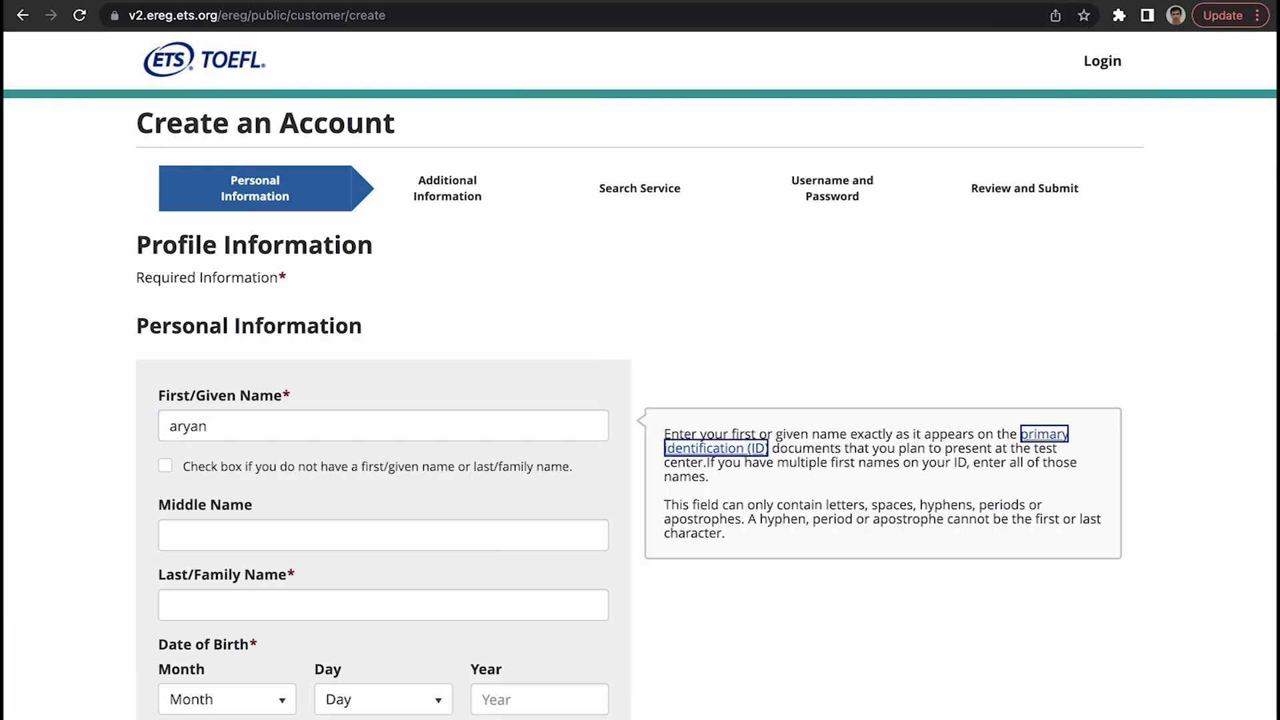
pyautogui.press('Tab')
pyautogui.press('Tab')
pyautogui.press('Tab')
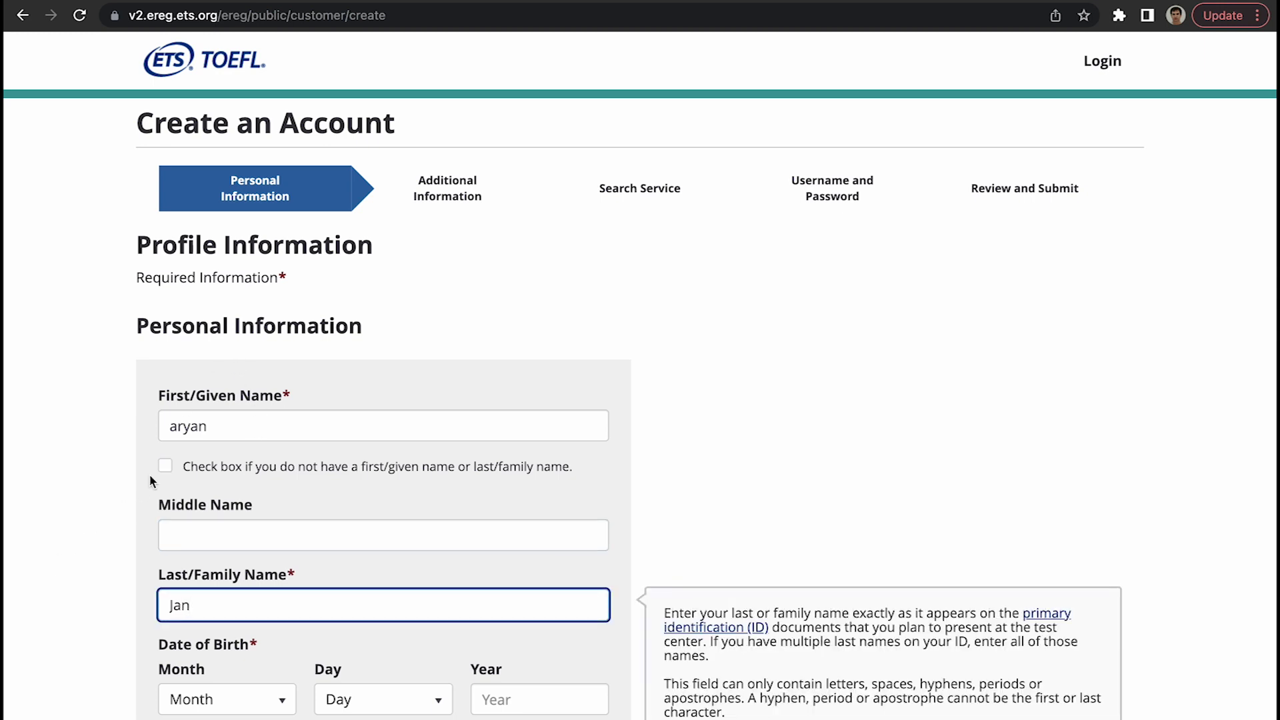
pyautogui.scroll(-1, 90, 476)
pyautogui.click(182, 414)
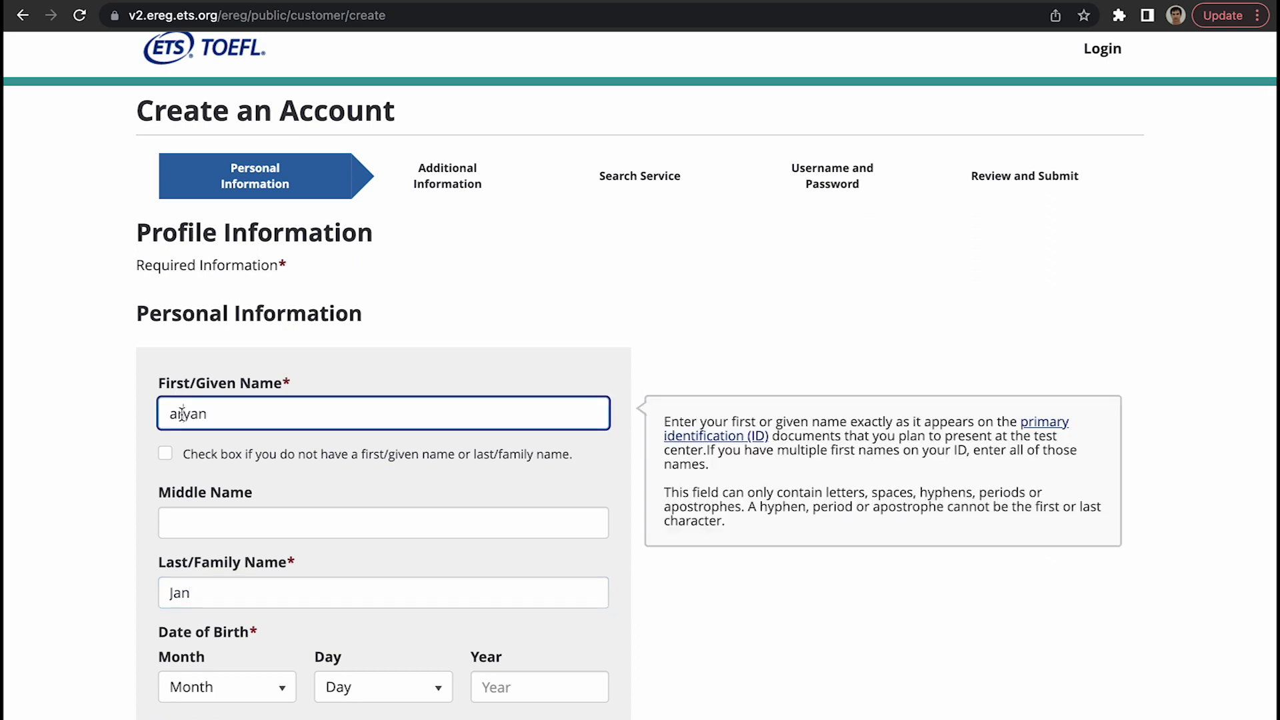
pyautogui.scroll(-2, 235, 522)
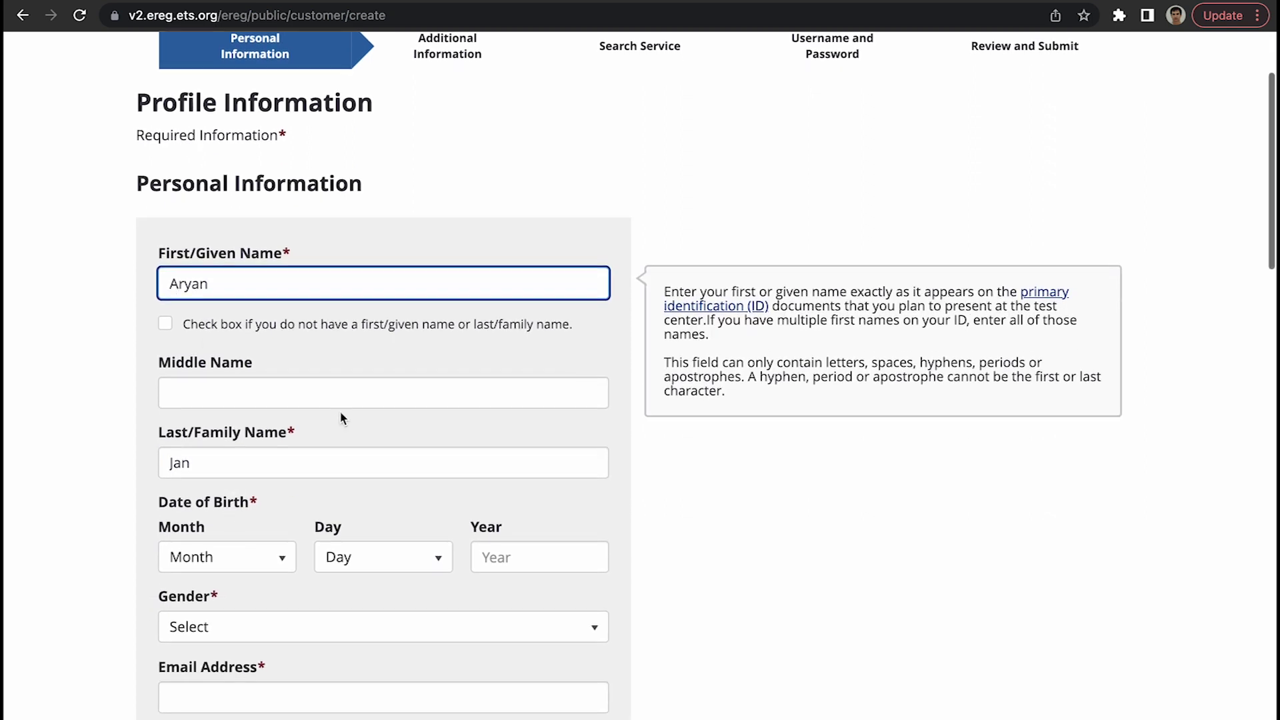
pyautogui.scroll(-1, 341, 418)
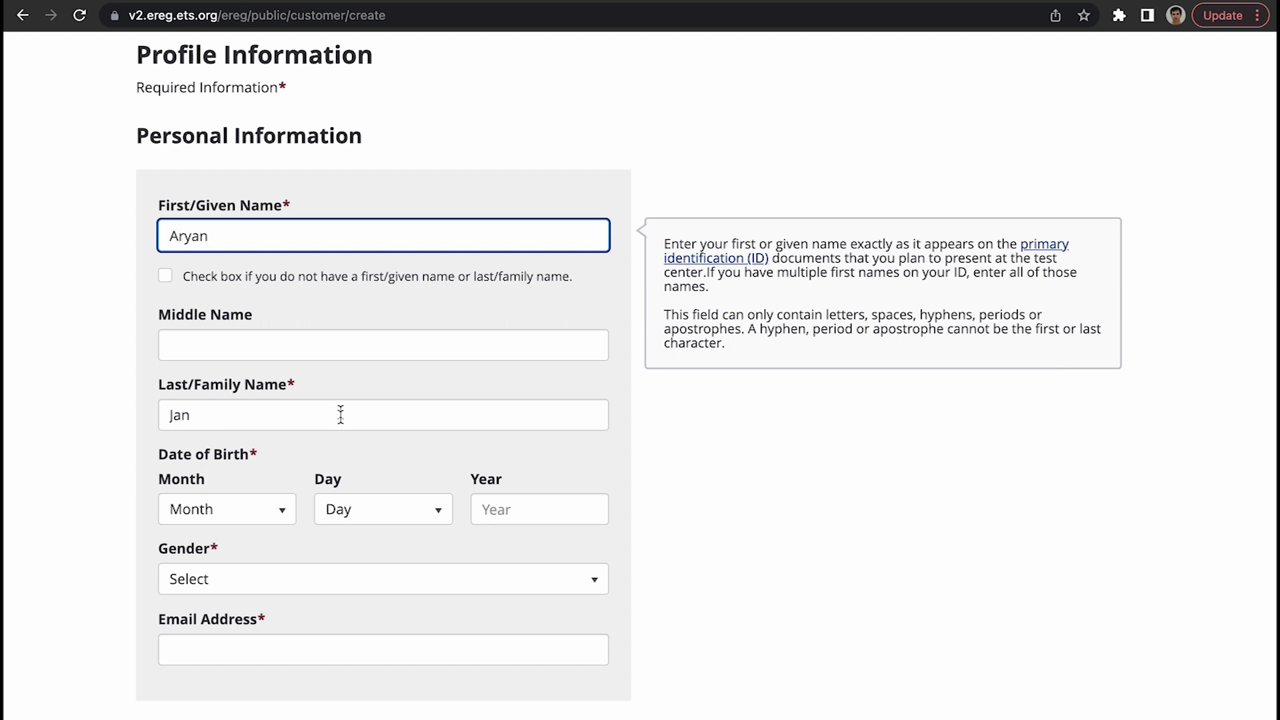
pyautogui.scroll(-1, 341, 414)
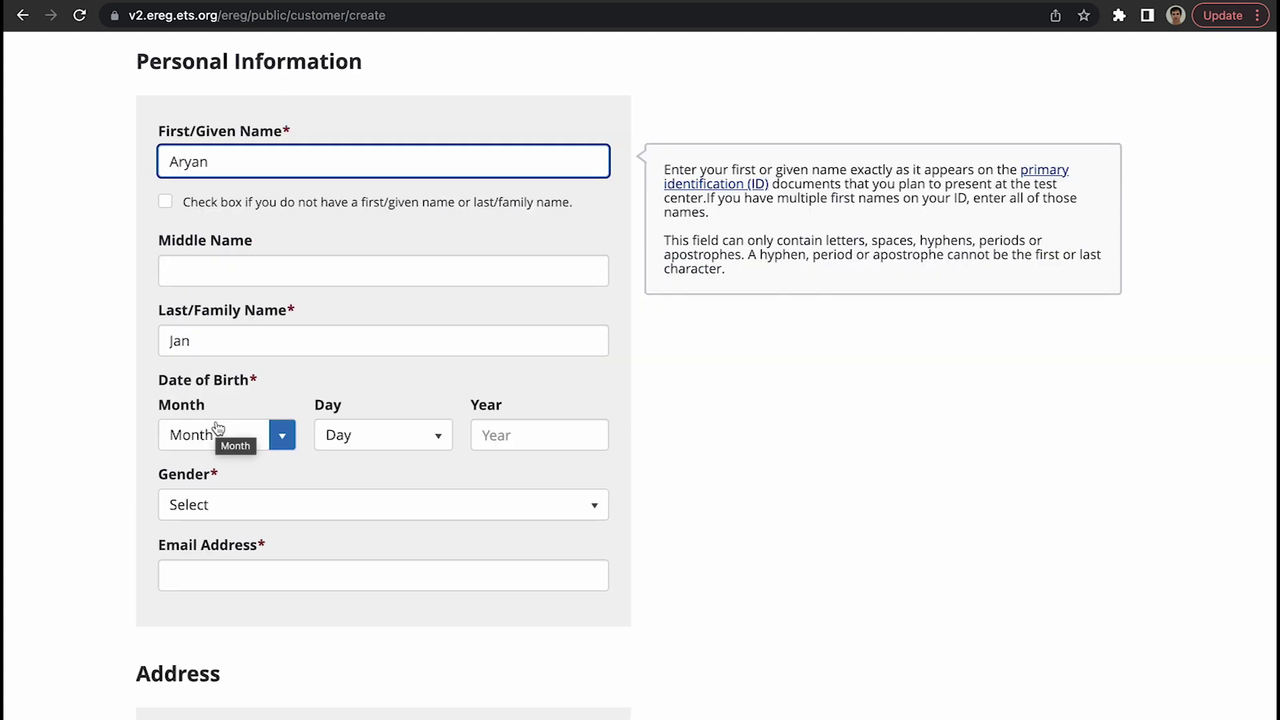
# - Set the date of birth to January 1, 1990
pyautogui.click(279, 439)
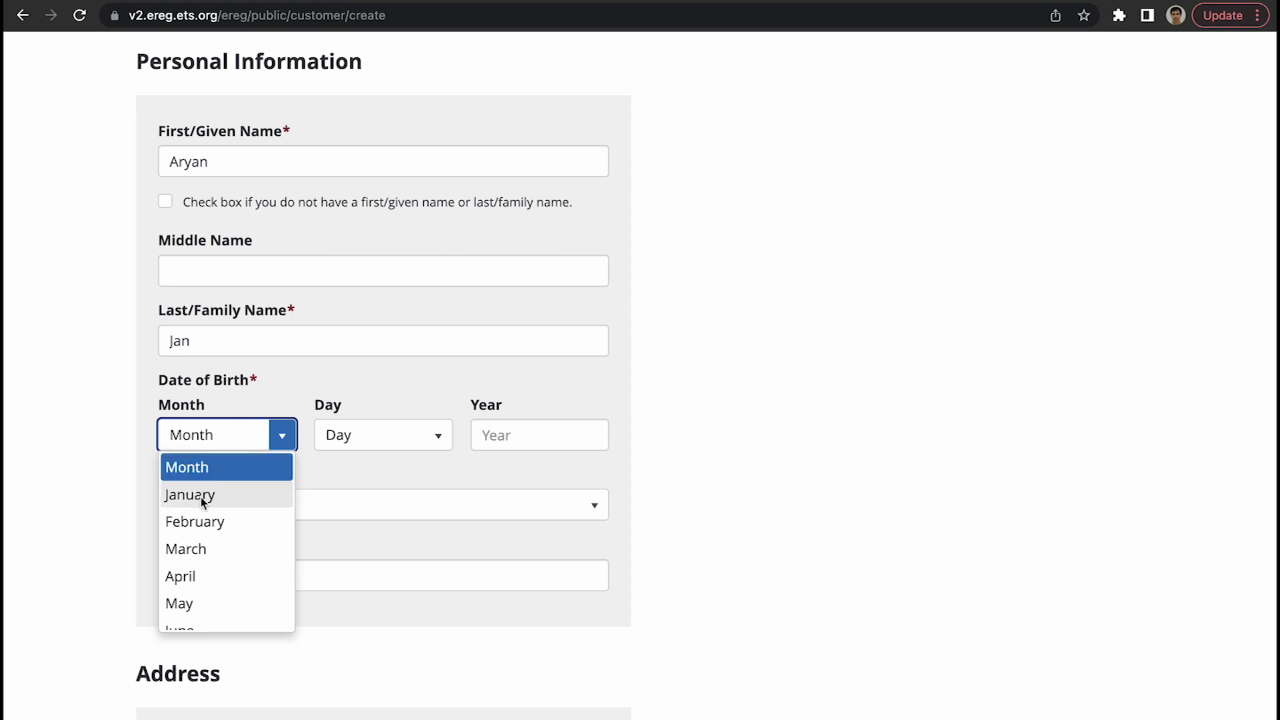
pyautogui.click(206, 522)
pyautogui.click(426, 443)
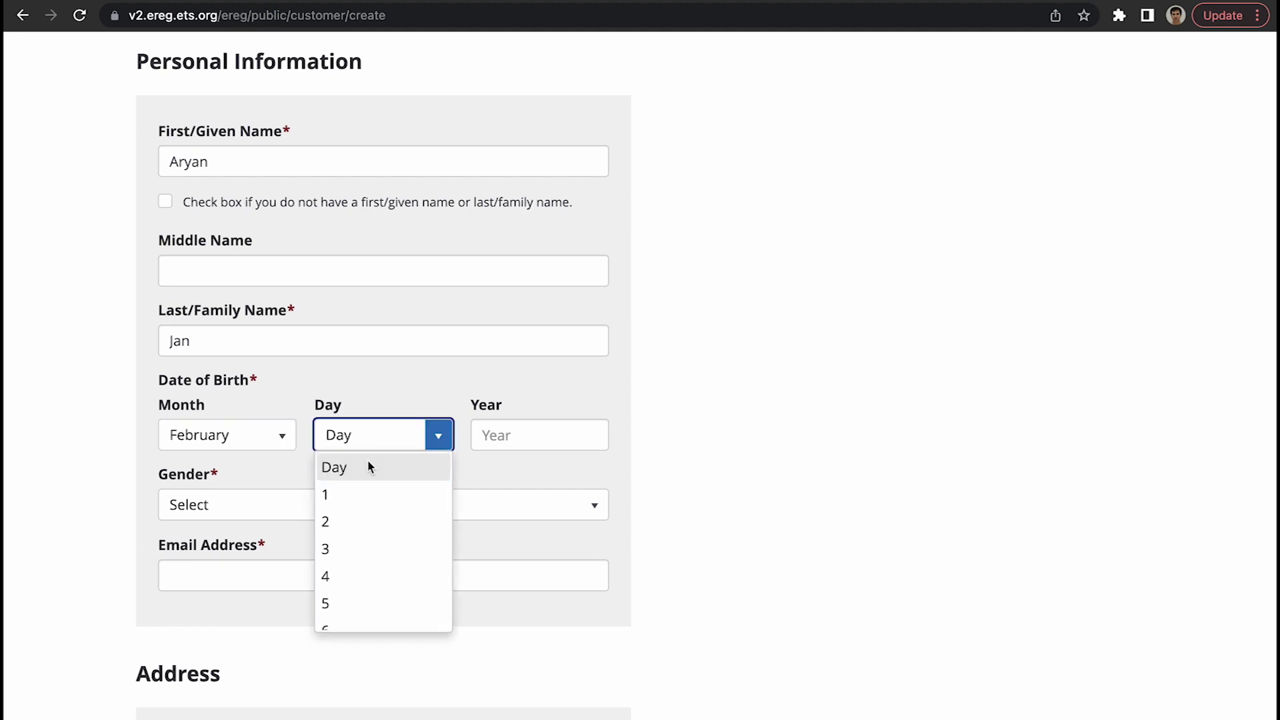
pyautogui.click(270, 433)
pyautogui.click(198, 491)
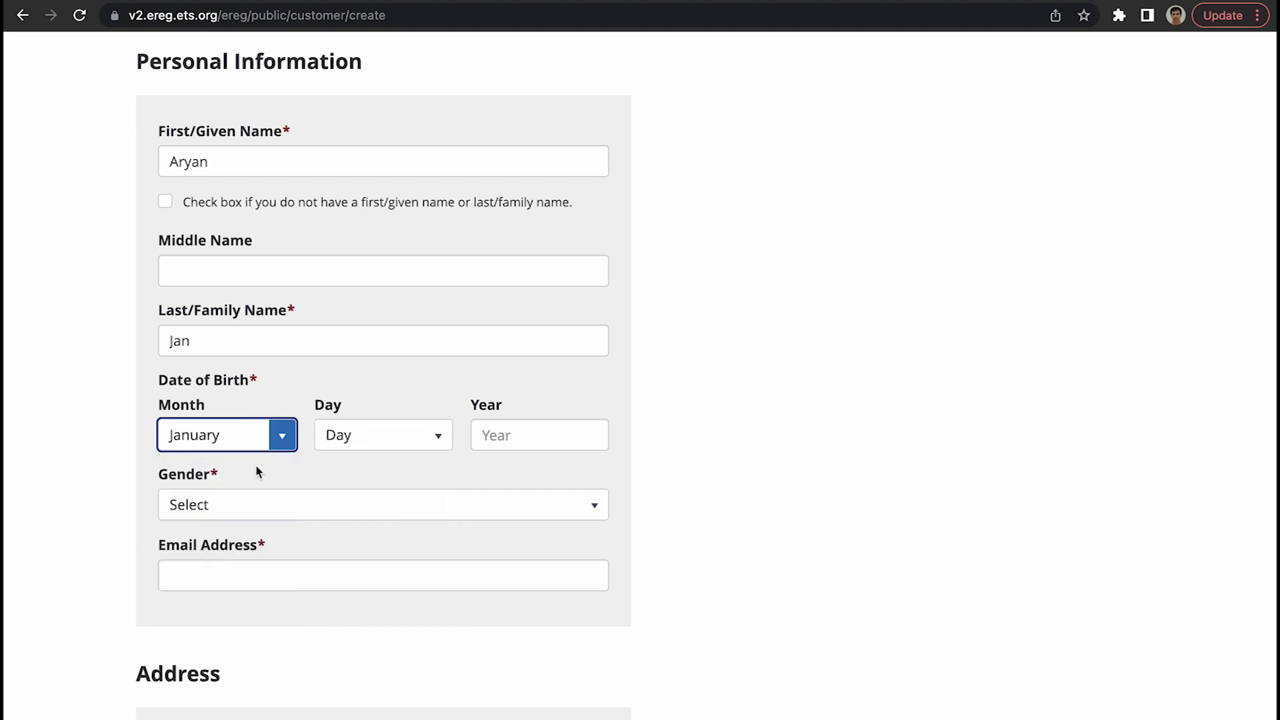
pyautogui.click(430, 445)
pyautogui.click(331, 491)
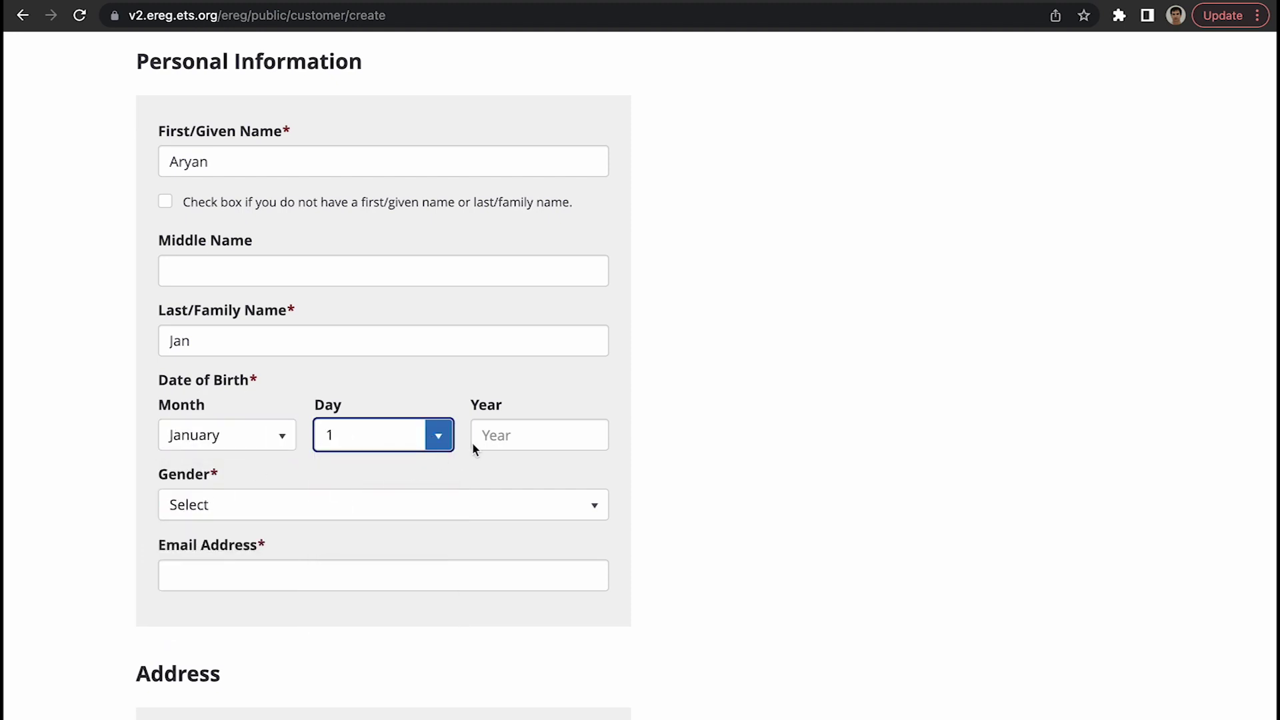
pyautogui.click(523, 436)
pyautogui.write('1990')
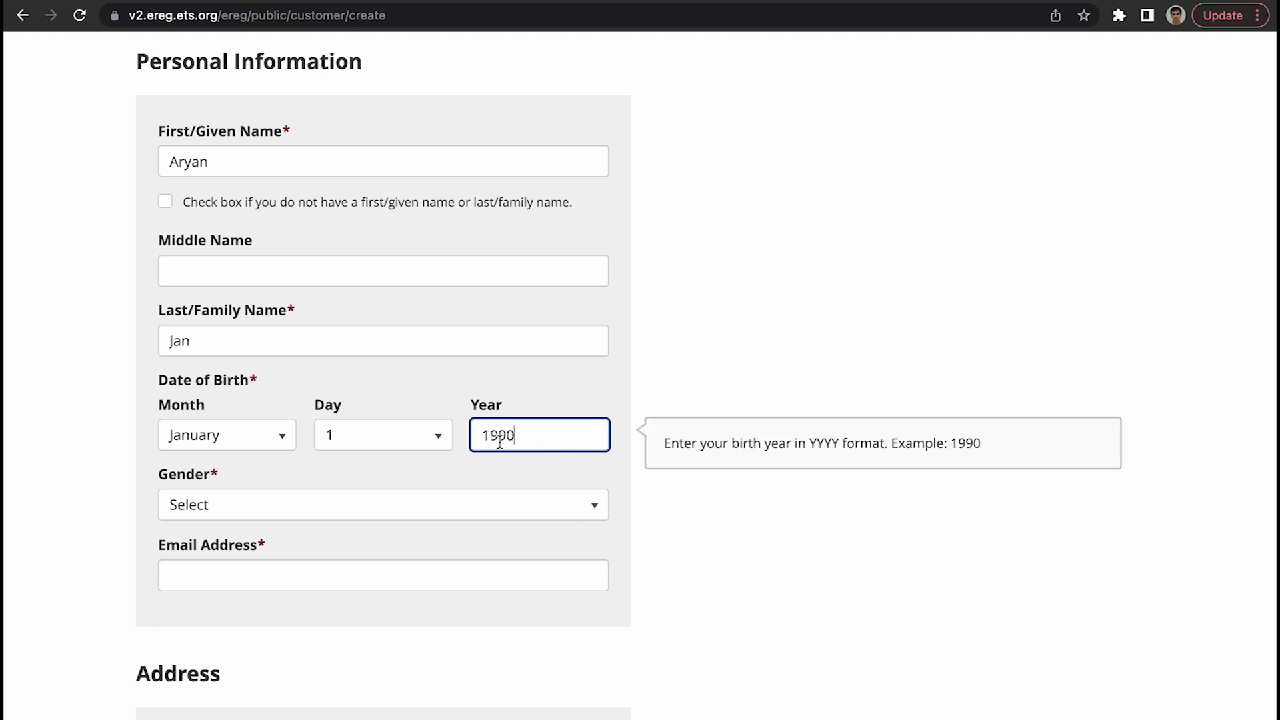
# - Choose Male as gender and fill in the applicant's e-mail address
pyautogui.click(217, 513)
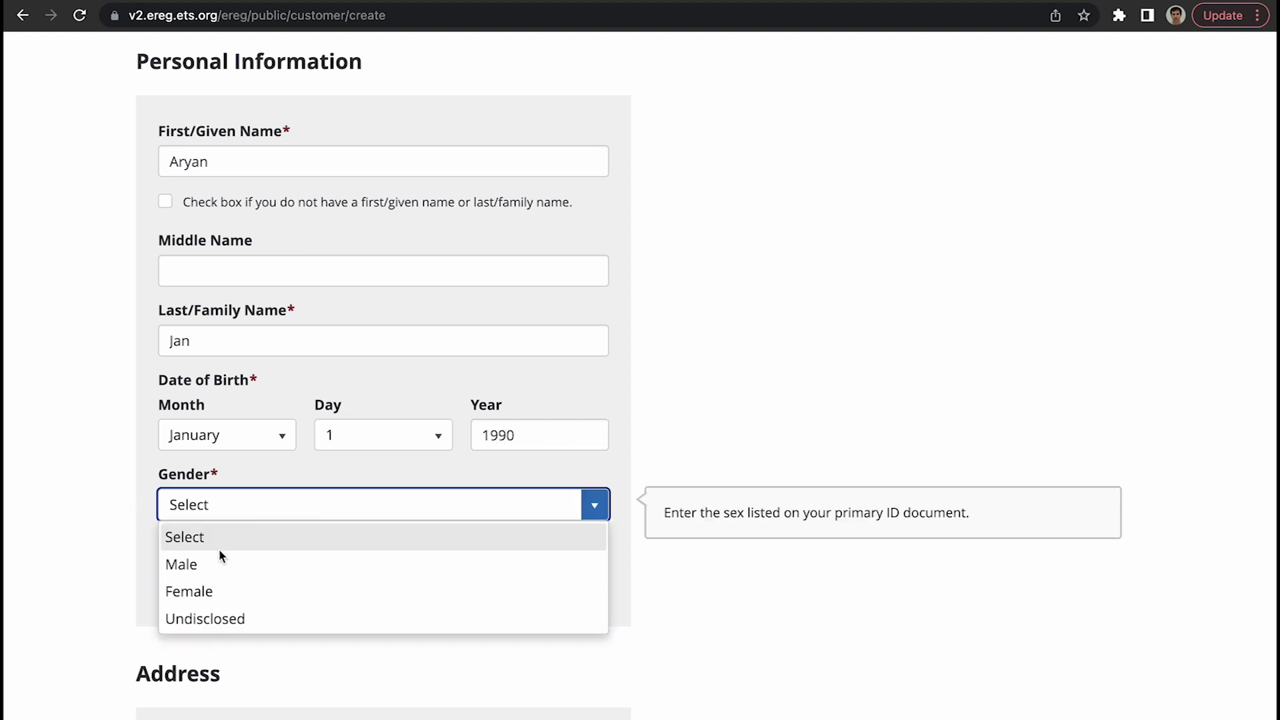
pyautogui.click(214, 565)
pyautogui.scroll(-2, 214, 566)
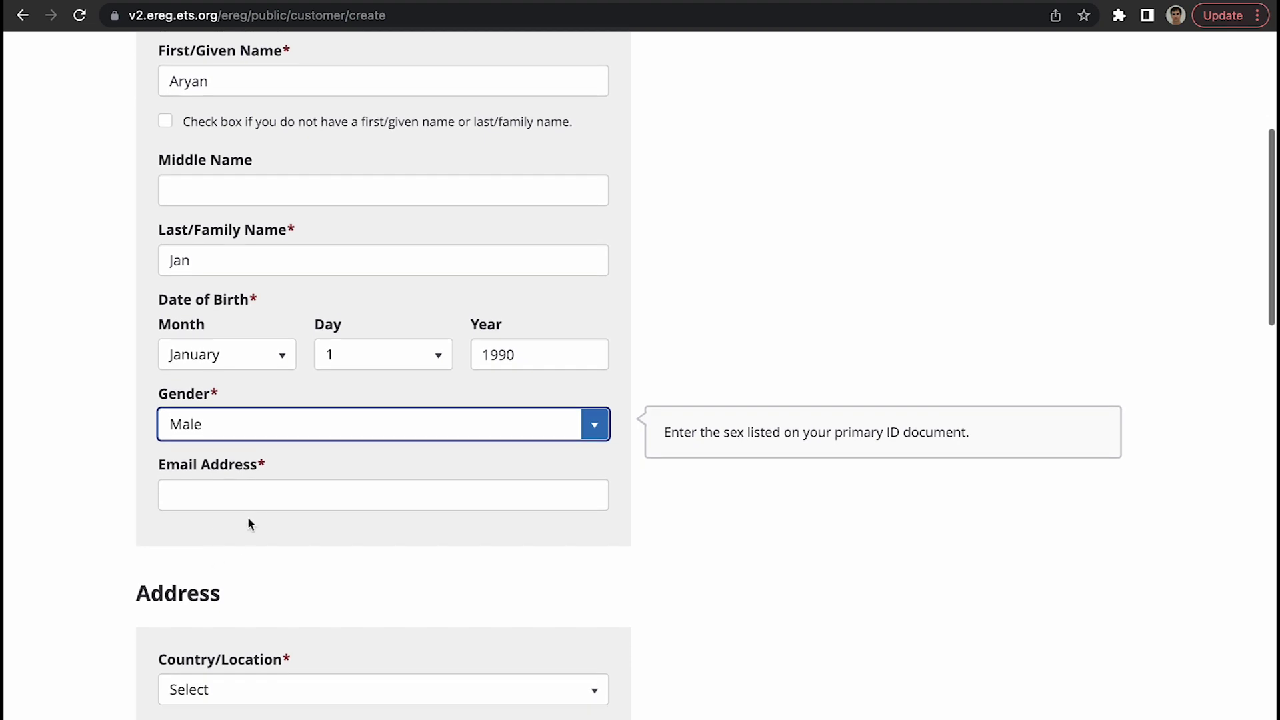
pyautogui.click(268, 494)
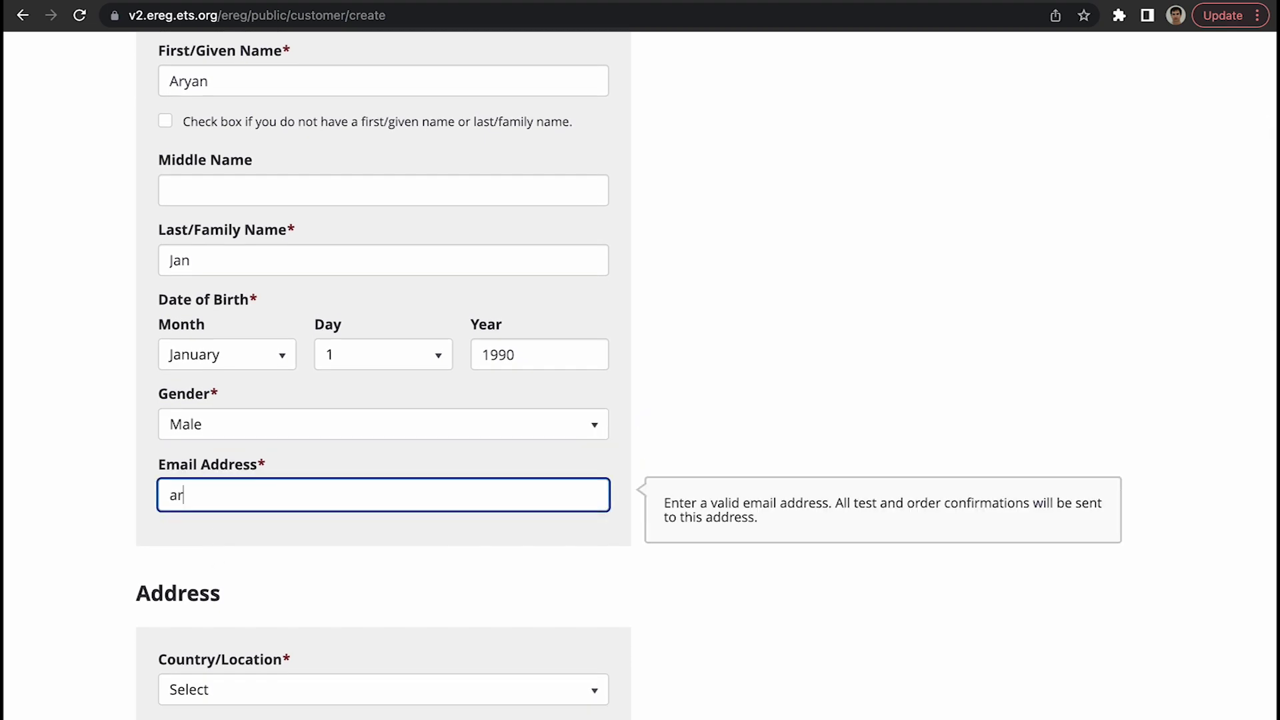
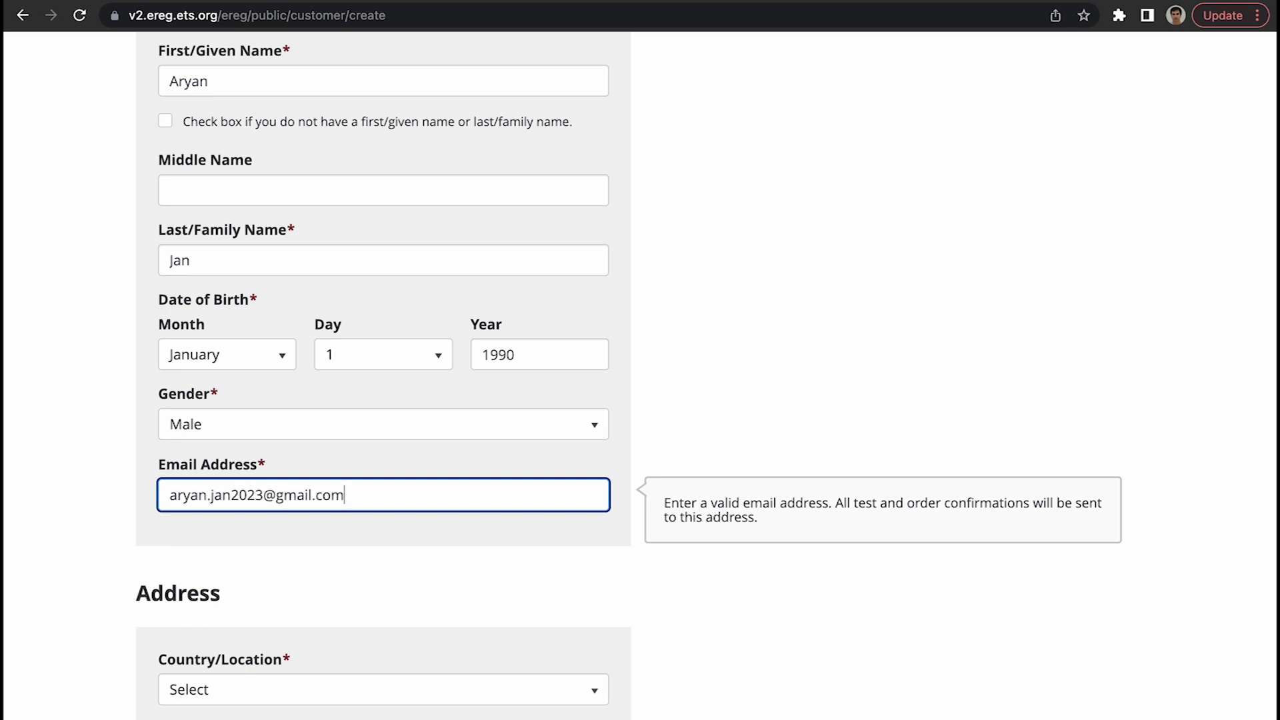
pyautogui.scroll(-1, 391, 520)
pyautogui.scroll(-6, 390, 513)
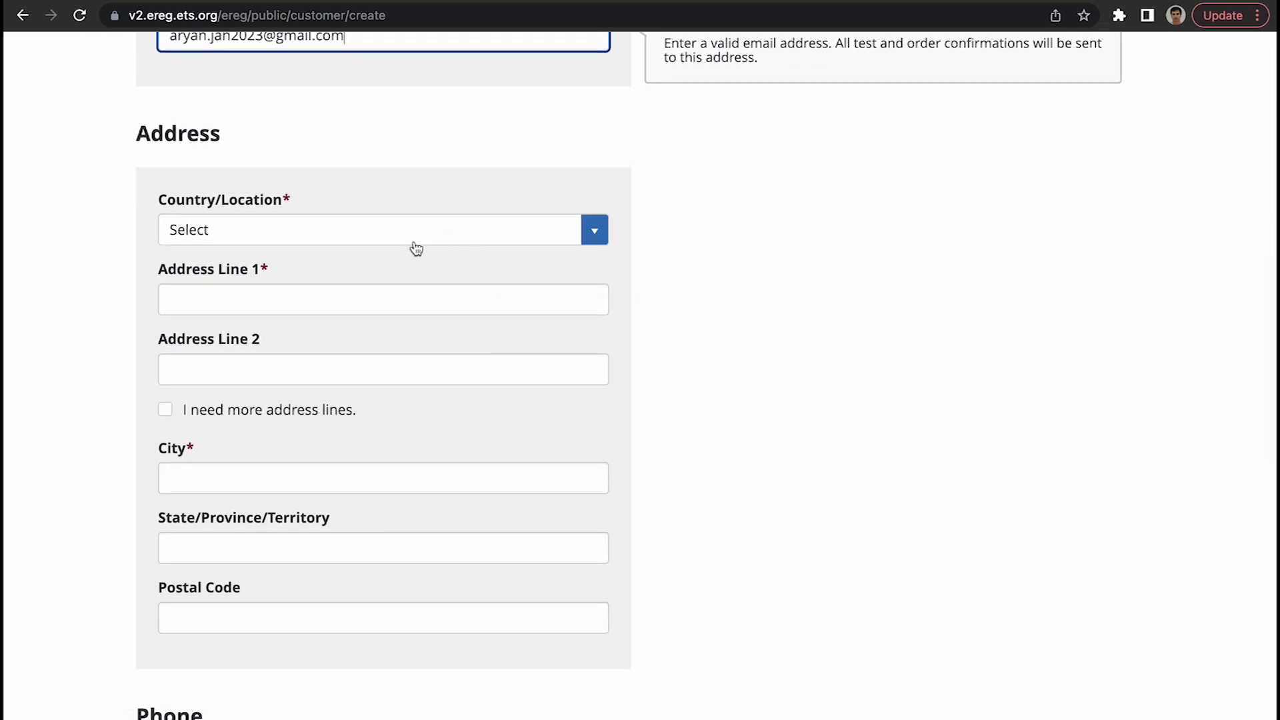
# - Set the country to Afghanistan and enter the street address line and city
pyautogui.click(394, 234)
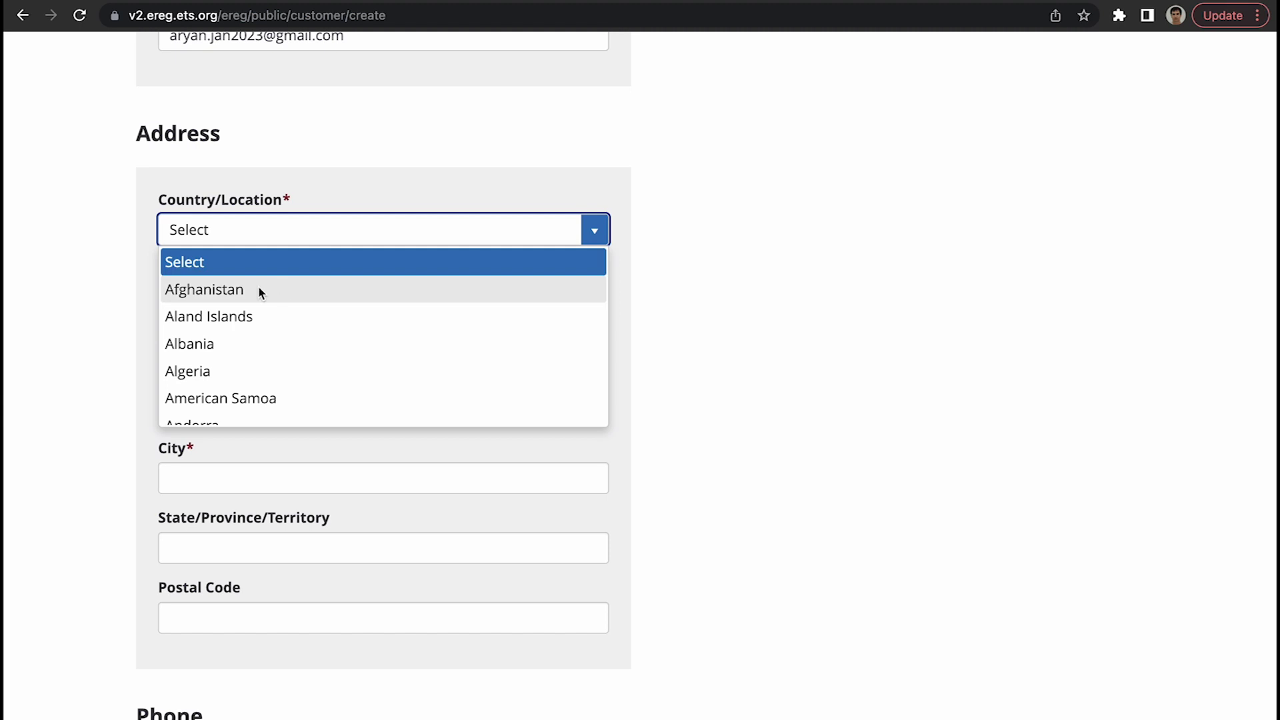
pyautogui.click(259, 288)
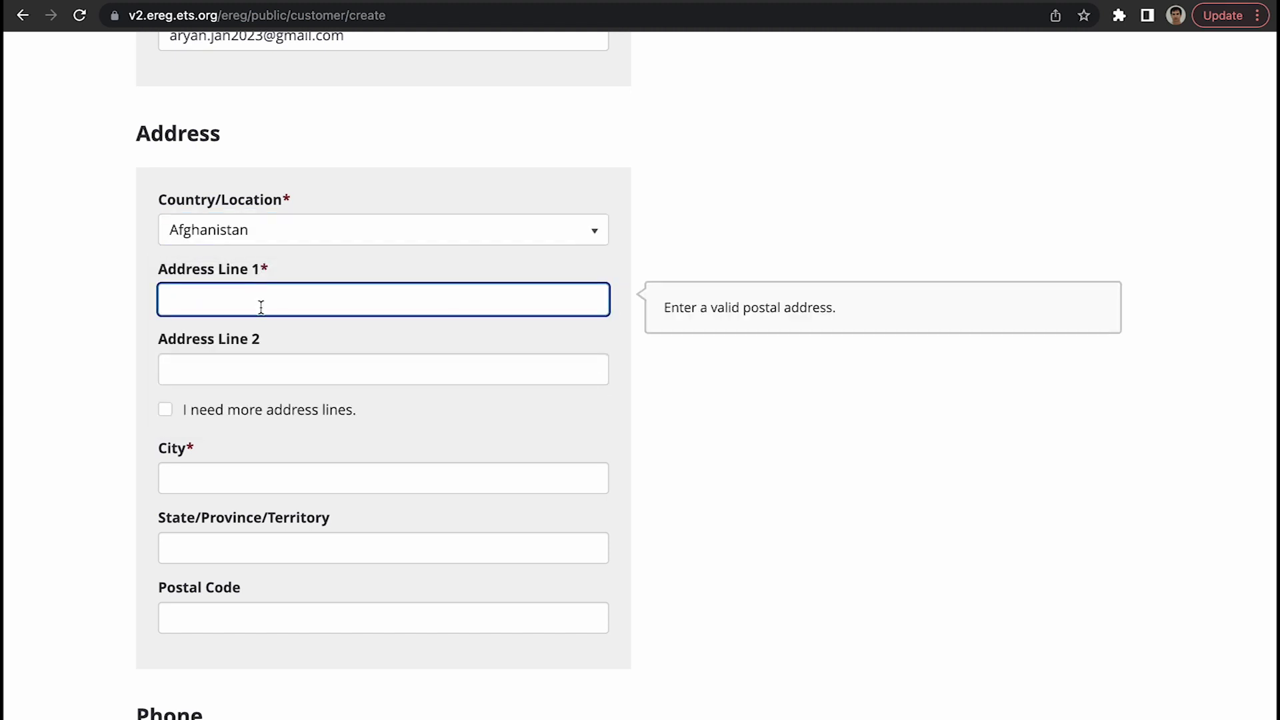
pyautogui.write('Q')
pyautogui.press('BackSpace')
pyautogui.write('Khusa')
pyautogui.press('BackSpace')
pyautogui.press('BackSpace')
pyautogui.press('BackSpace')
pyautogui.press('BackSpace')
pyautogui.press('BackSpace')
pyautogui.write('Qambar Square,')
pyautogui.press('BackSpace')
pyautogui.press('Tab')
pyautogui.press('Tab')
pyautogui.press('Tab')
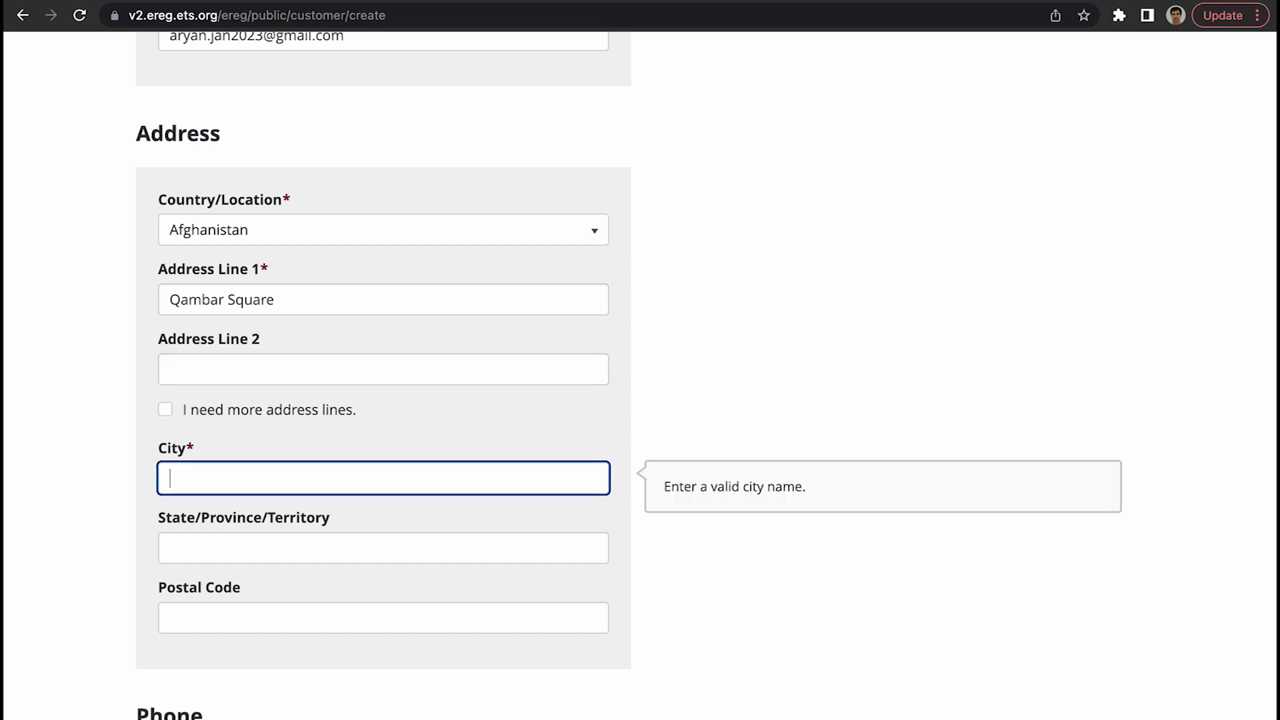
pyautogui.write('Kabul')
pyautogui.press('Tab')
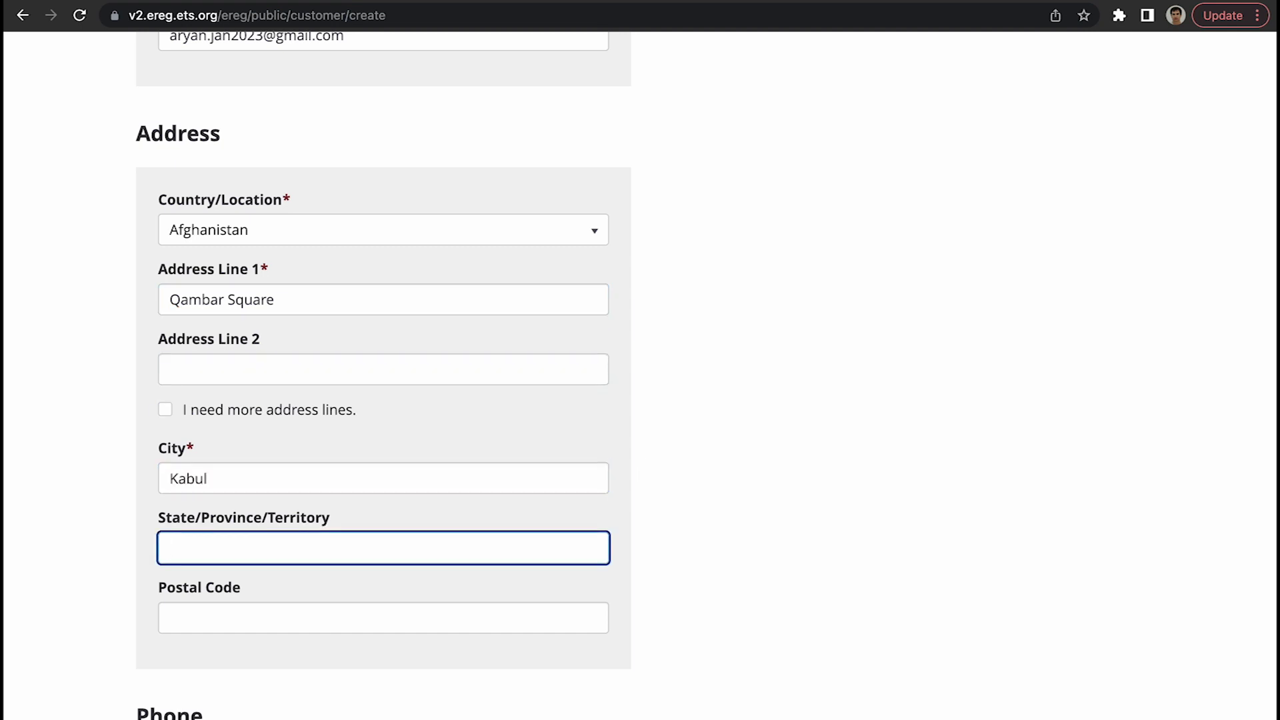
pyautogui.press('Tab')
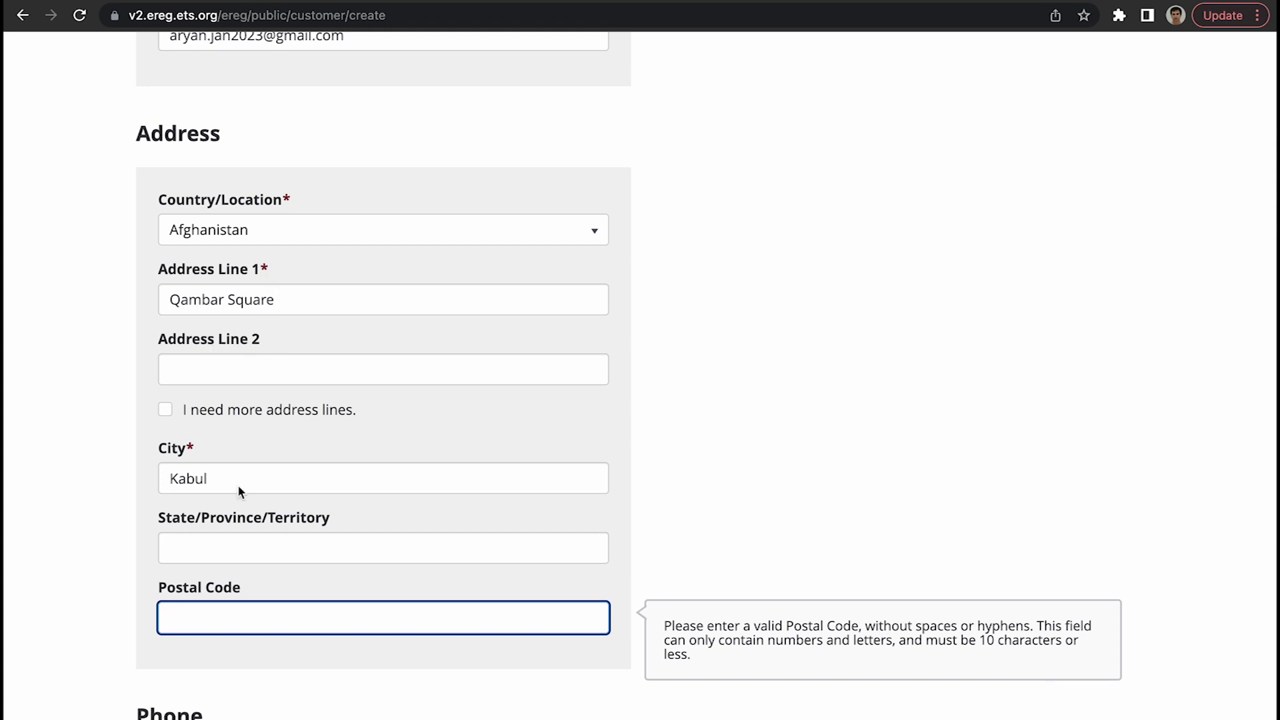
pyautogui.scroll(-1, 222, 606)
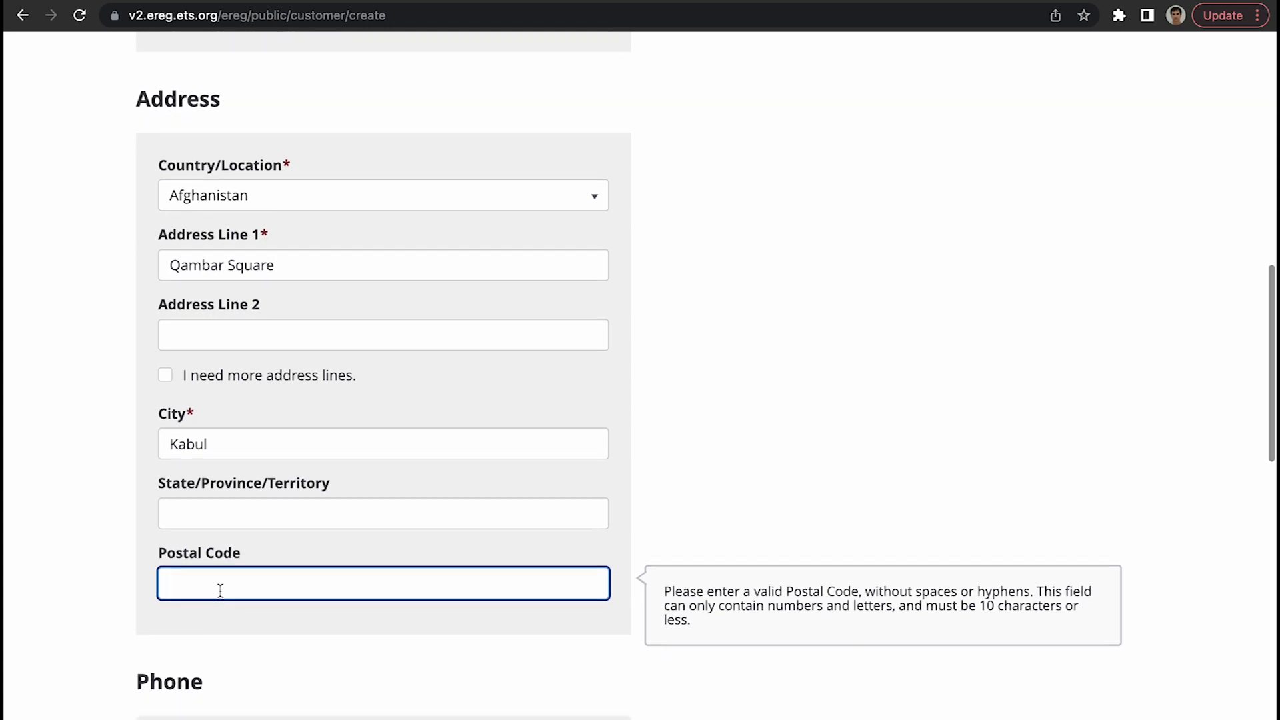
# - Enter the postal code and the primary phone number
pyautogui.write('122345')
pyautogui.scroll(-4, 384, 400)
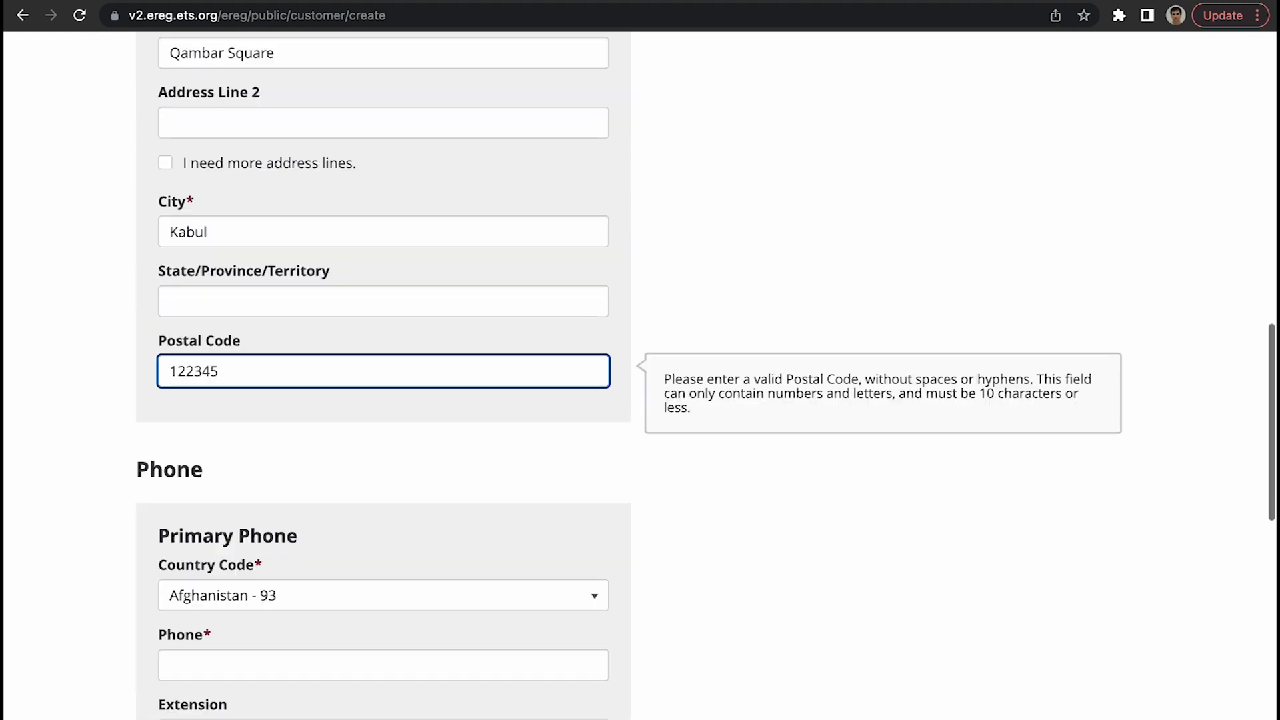
pyautogui.scroll(-2, 346, 585)
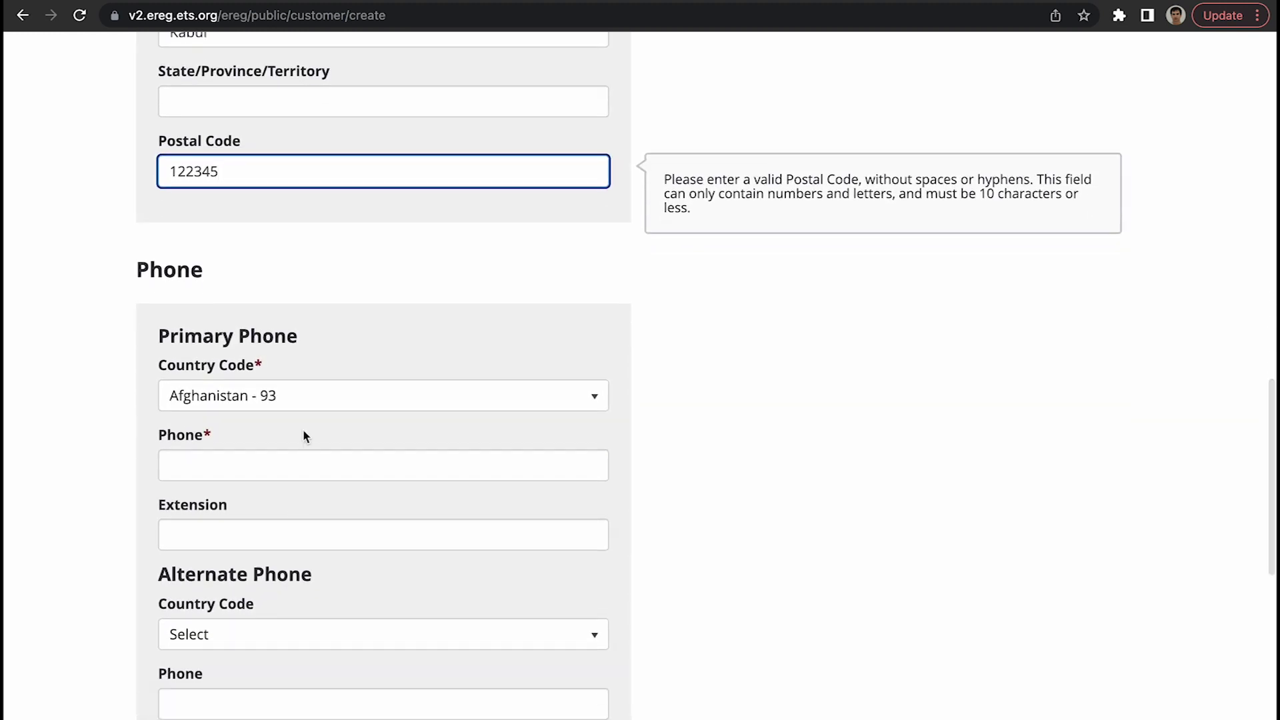
pyautogui.click(240, 465)
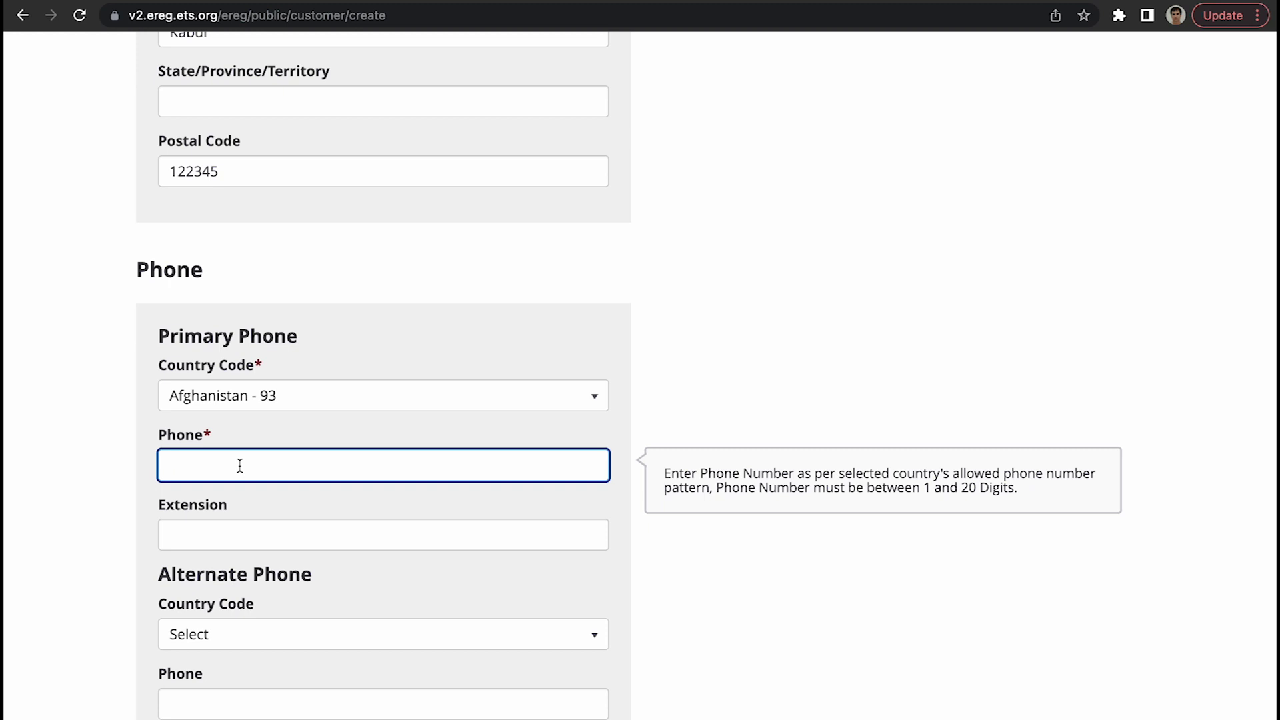
# - Keep text messages declined and leave the ETS product e-mail consent unchecked
pyautogui.scroll(-4, 160, 266)
pyautogui.scroll(-1, 362, 398)
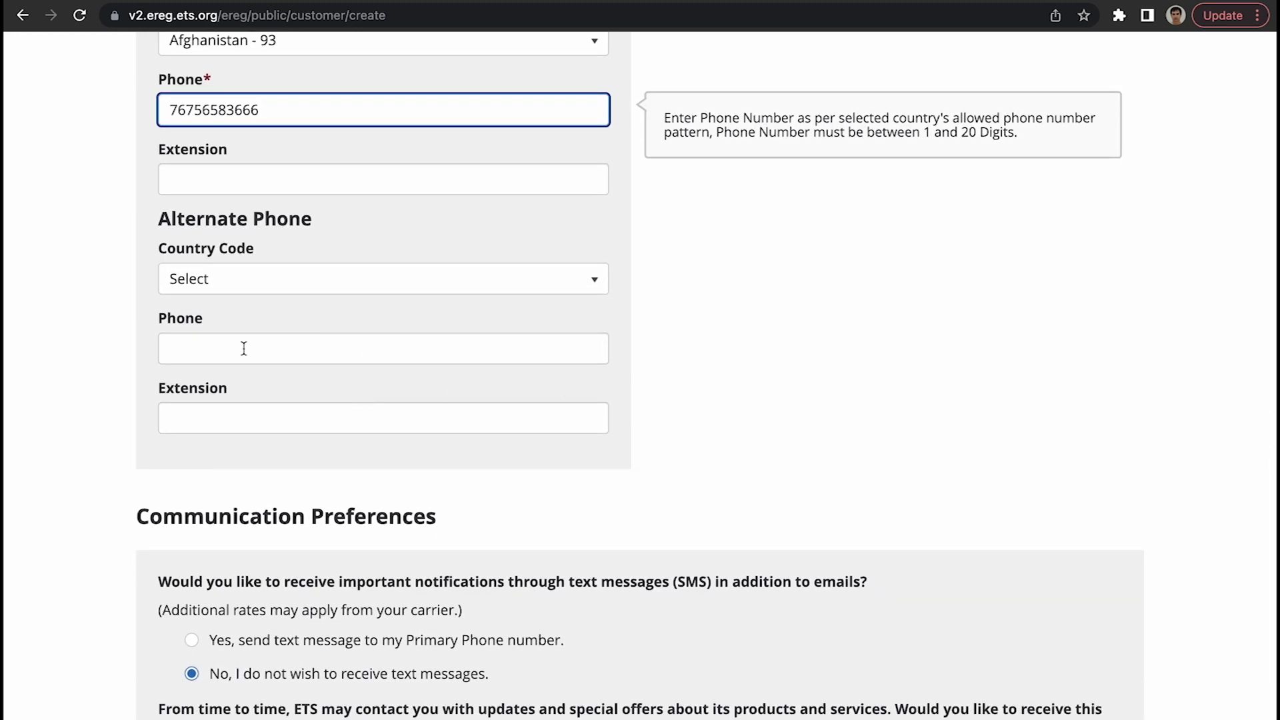
pyautogui.scroll(-5, 268, 306)
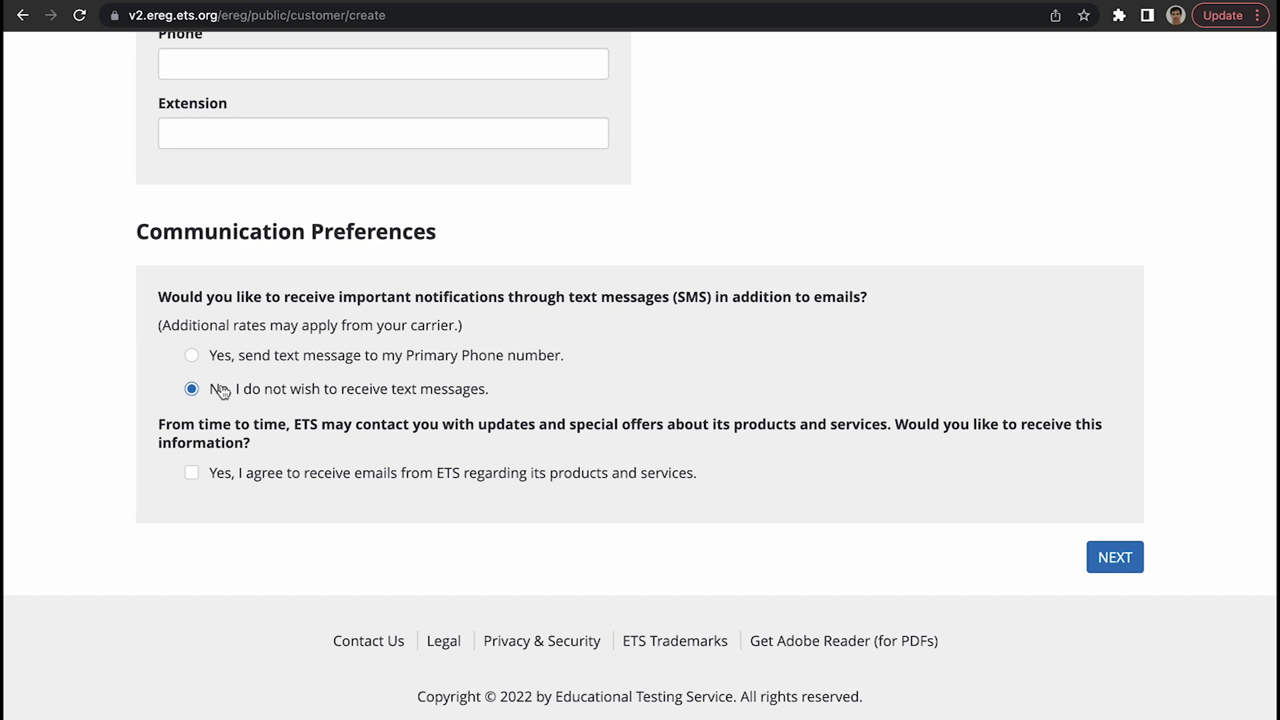
pyautogui.click(193, 476)
pyautogui.click(193, 474)
# - Set country of birth and citizenship to Afghanistan and native language to Pushto
pyautogui.click(1113, 557)
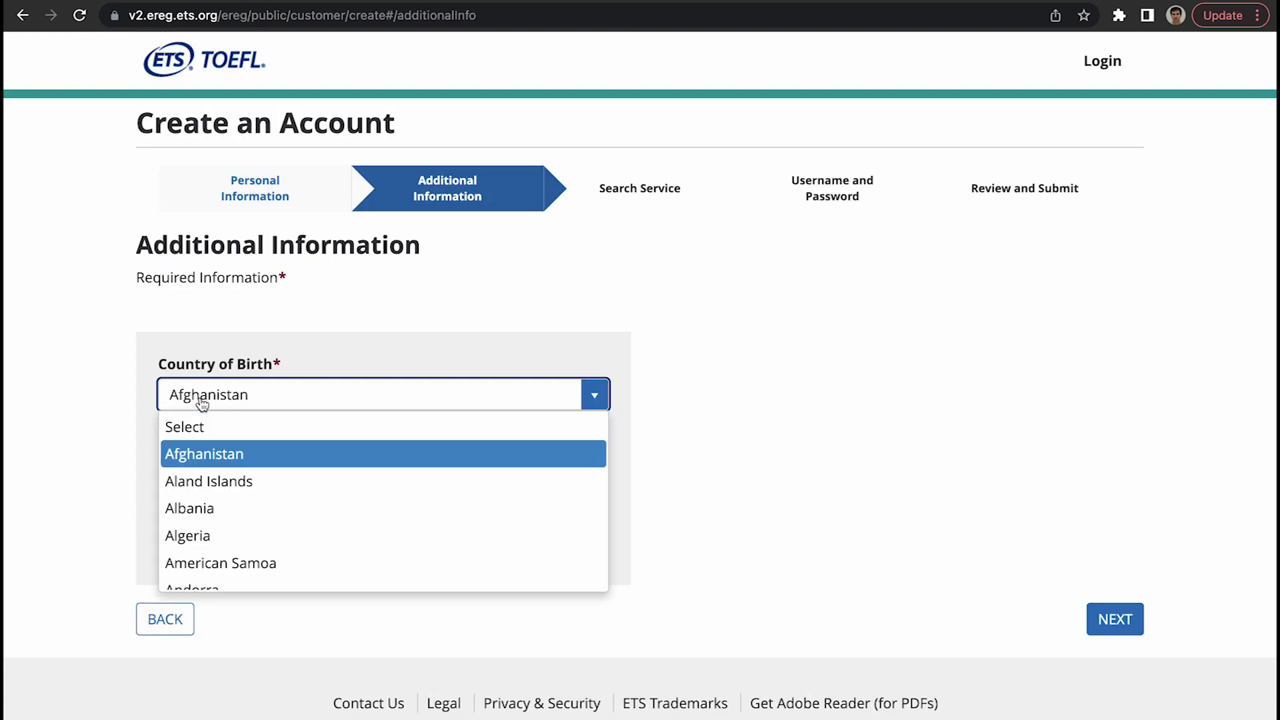
pyautogui.click(226, 460)
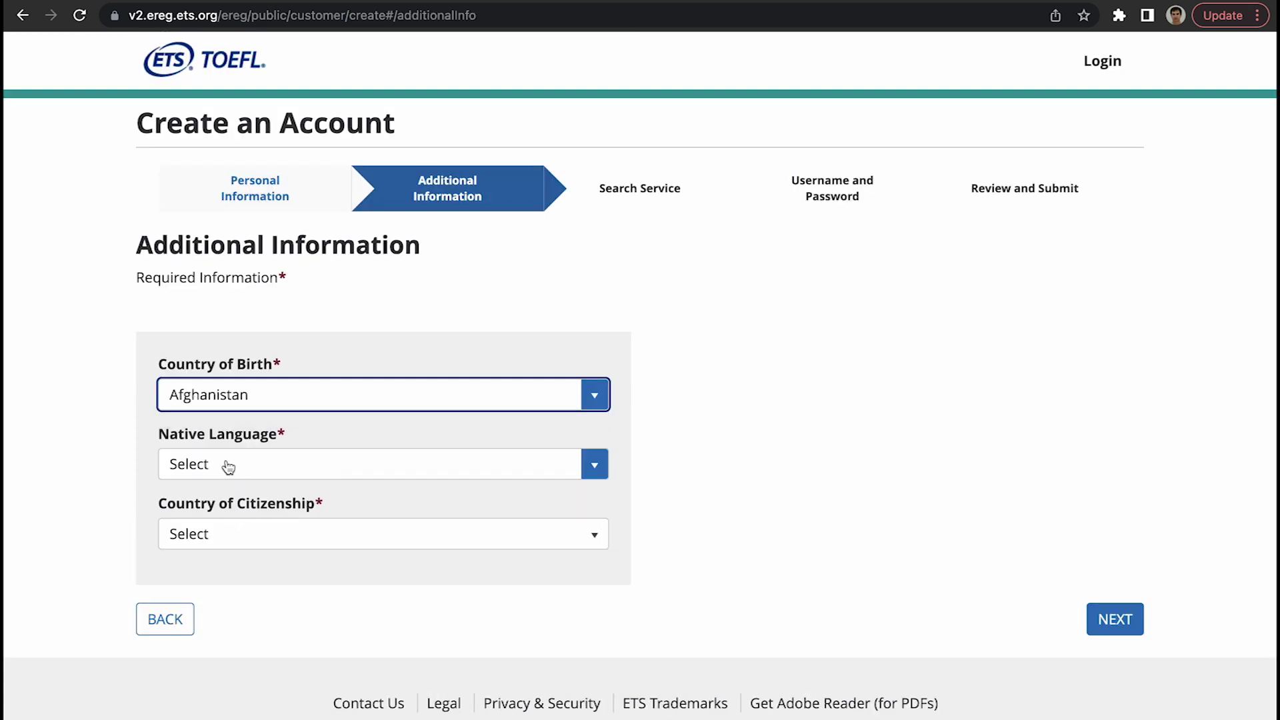
pyautogui.click(230, 471)
pyautogui.press('p')
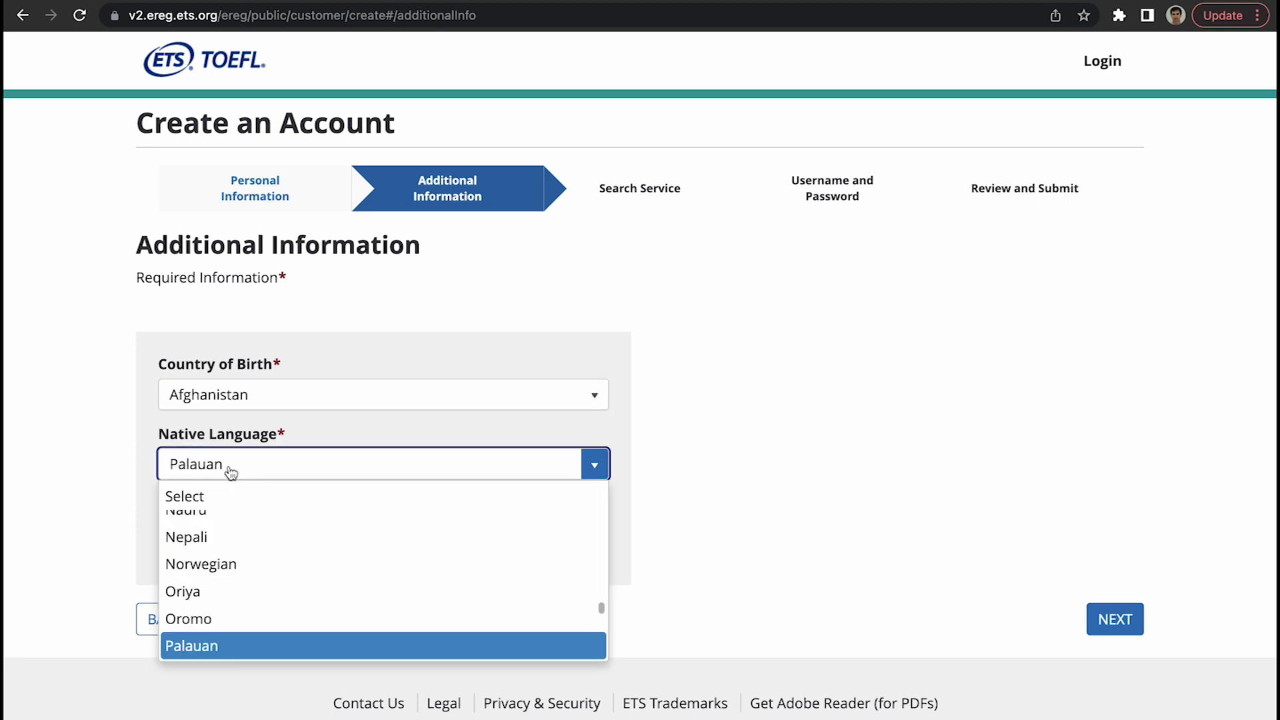
pyautogui.press('u')
pyautogui.press('Return')
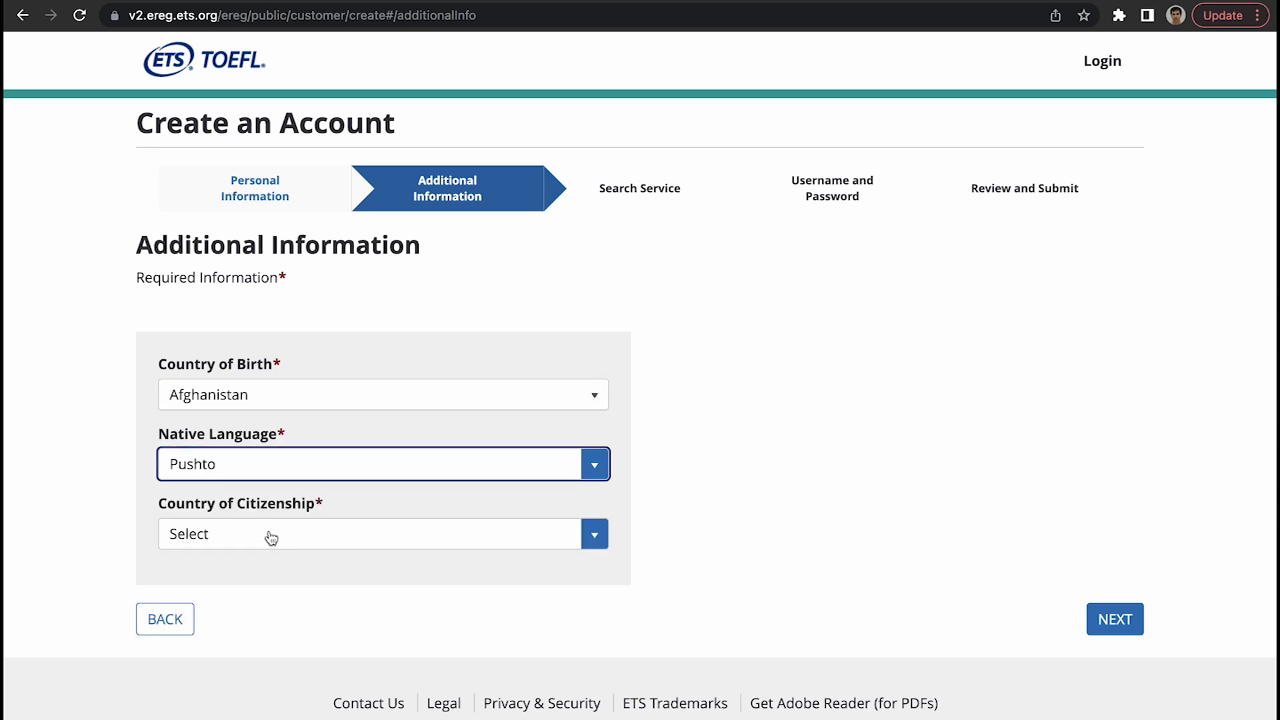
pyautogui.click(271, 537)
pyautogui.press('a')
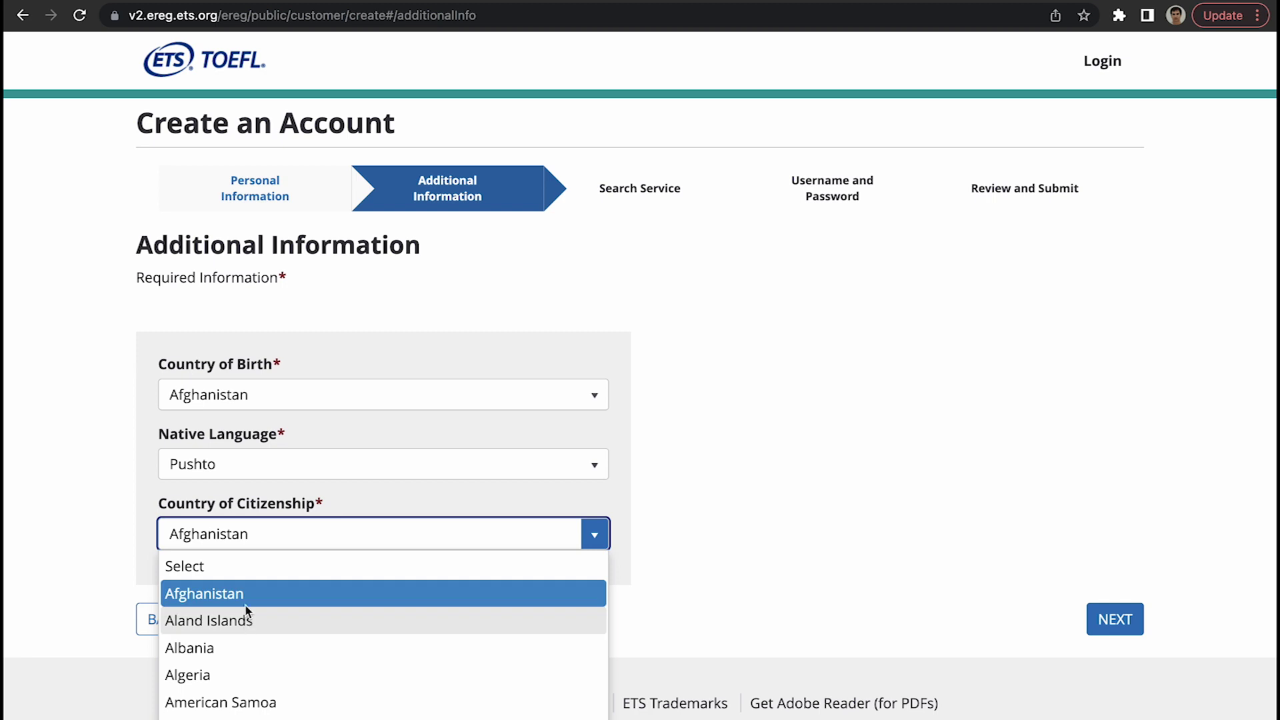
pyautogui.press('Return')
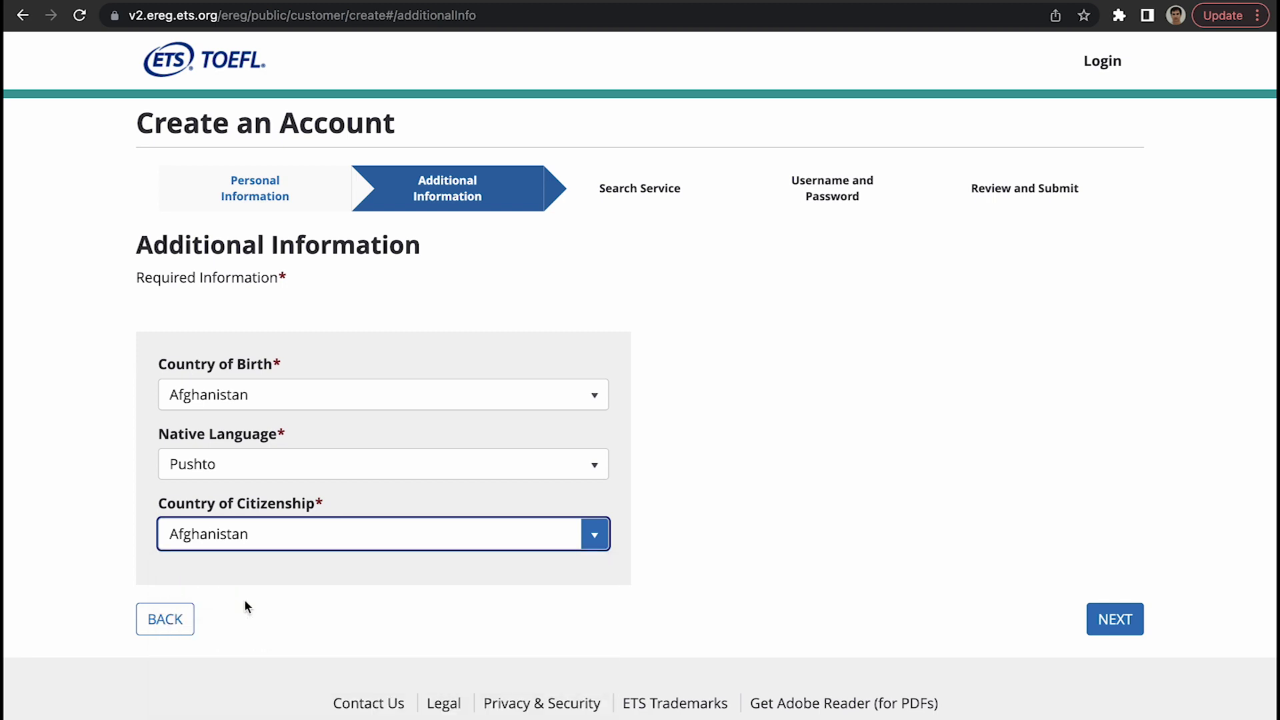
pyautogui.scroll(-2, 245, 599)
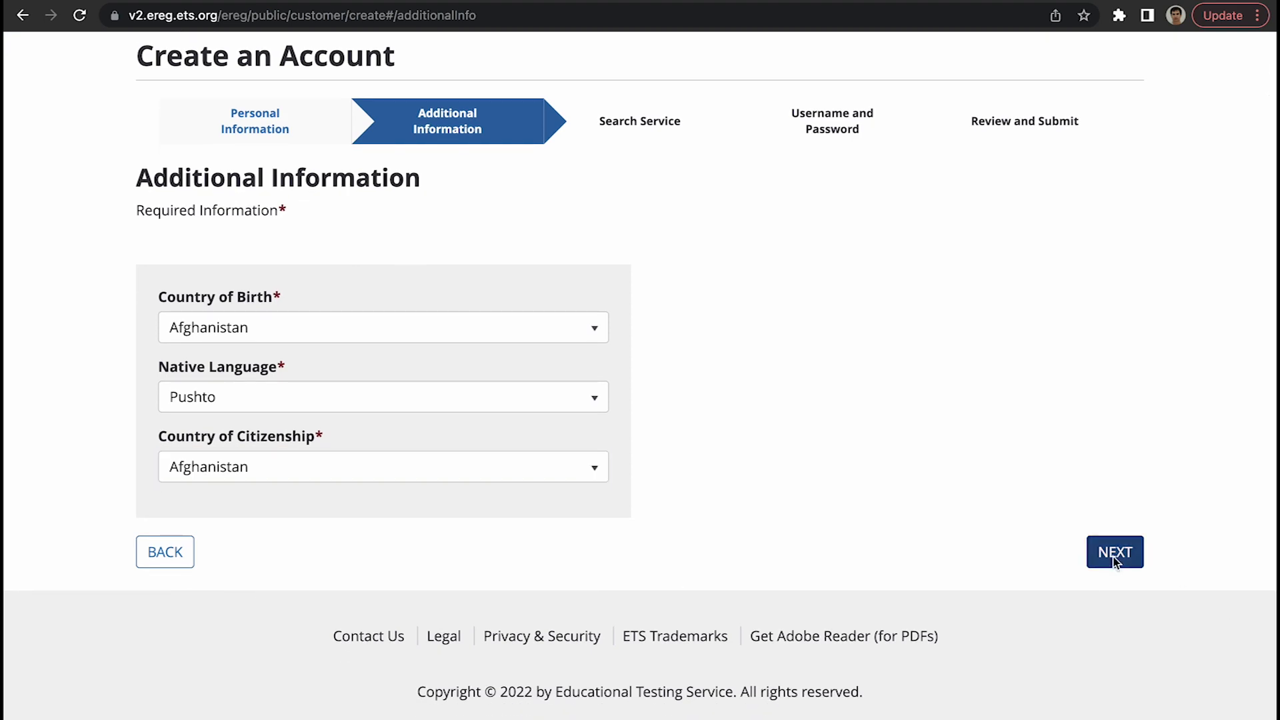
pyautogui.click(1115, 554)
# - Choose 'Yes' for the TOEFL Search Service, agreeing to its Terms and Conditions
pyautogui.scroll(-3, 1115, 562)
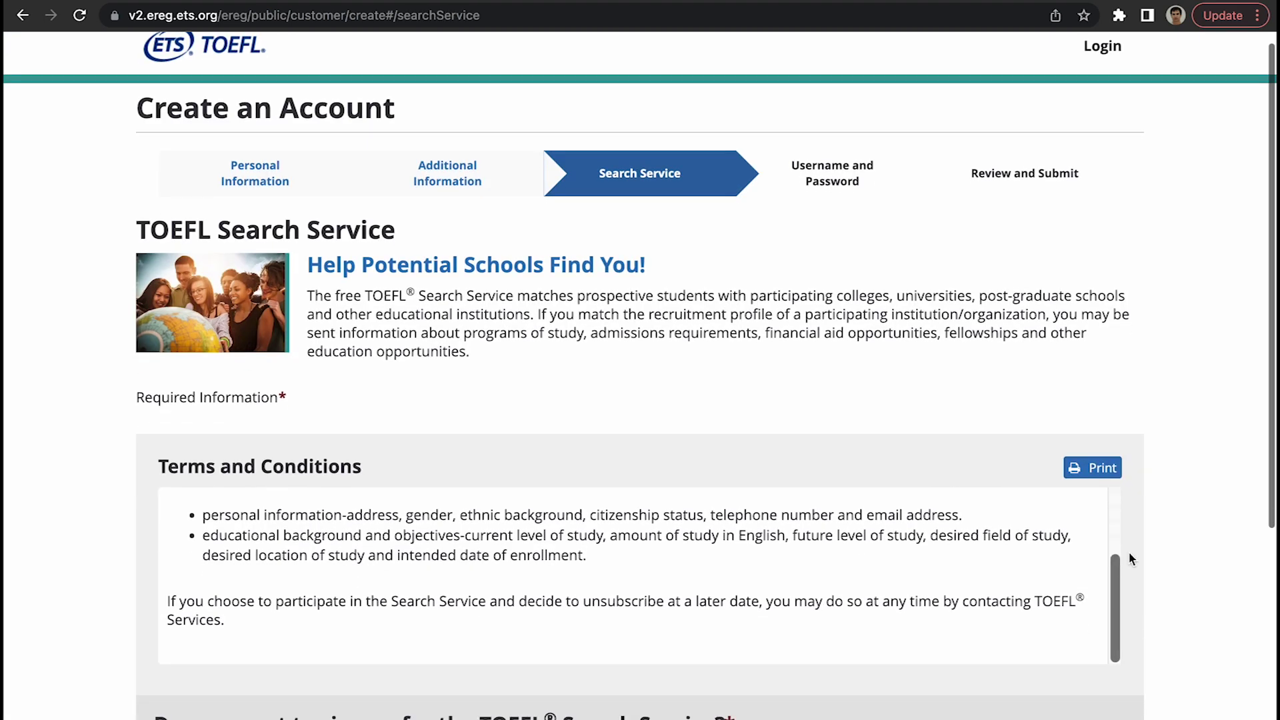
pyautogui.scroll(-2, 1250, 544)
pyautogui.scroll(-3, 1250, 545)
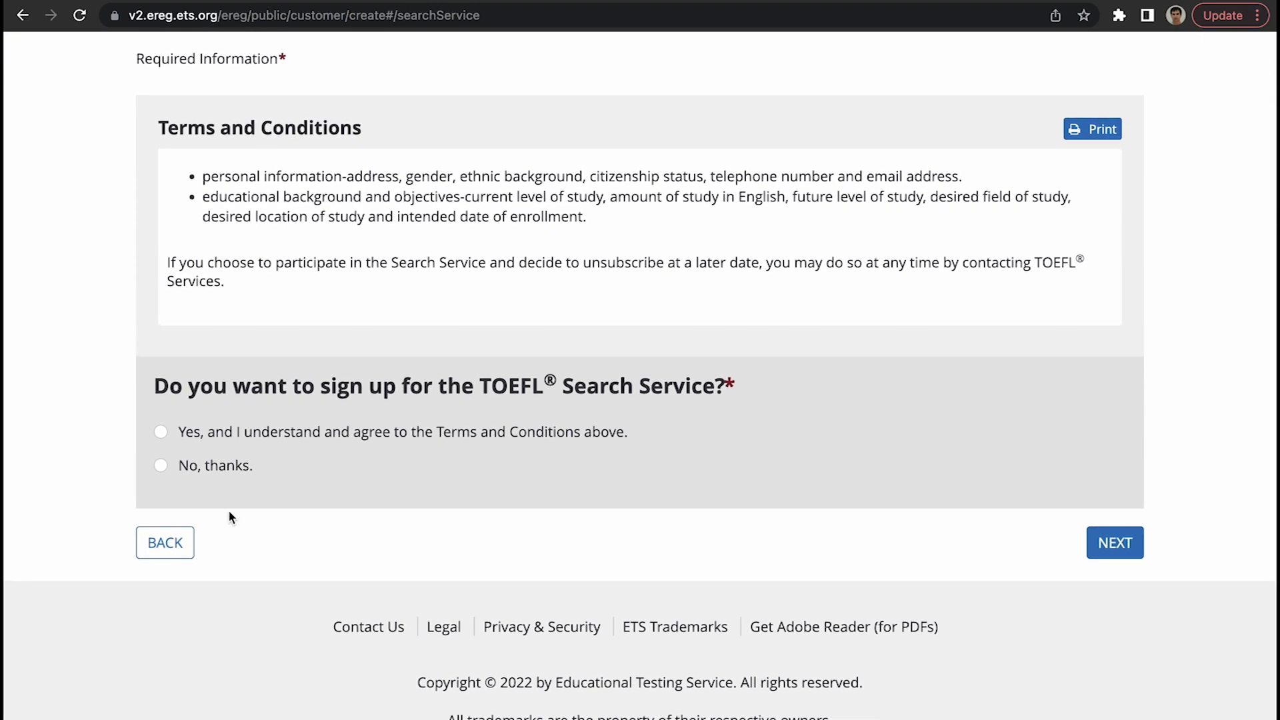
pyautogui.click(161, 432)
# - Add United States as the study destination country
pyautogui.click(1133, 546)
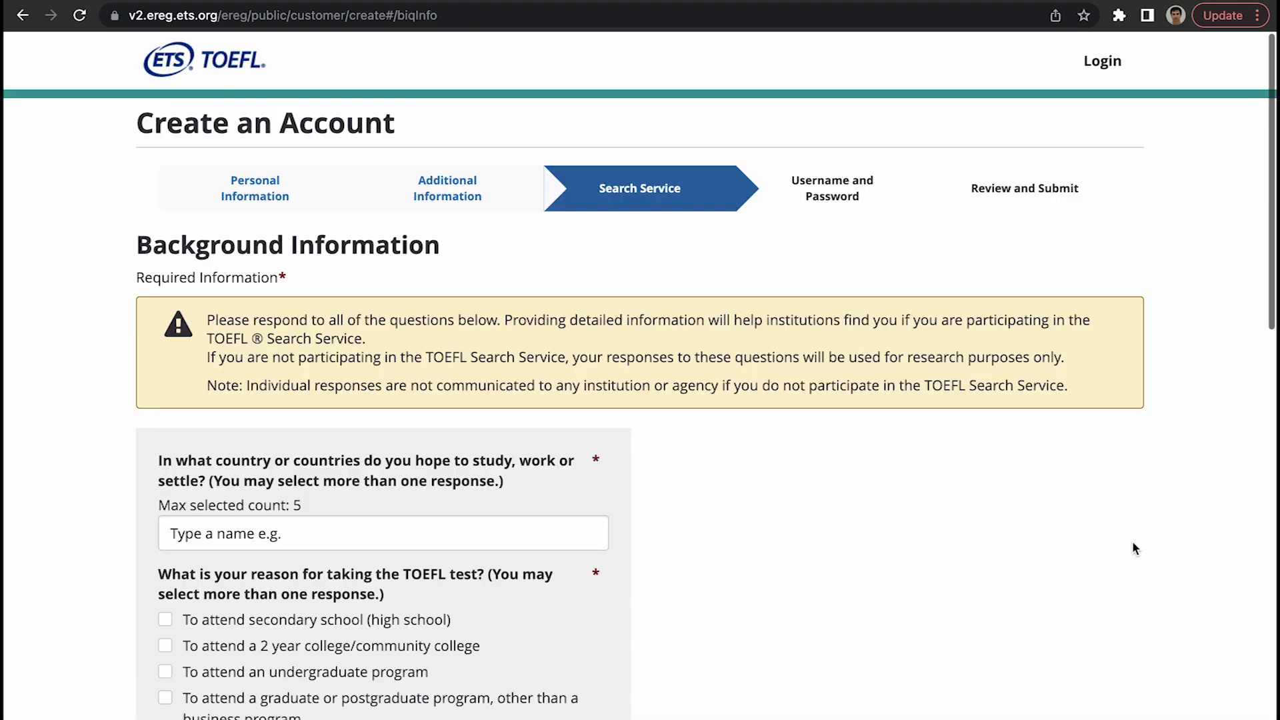
pyautogui.scroll(-2, 440, 421)
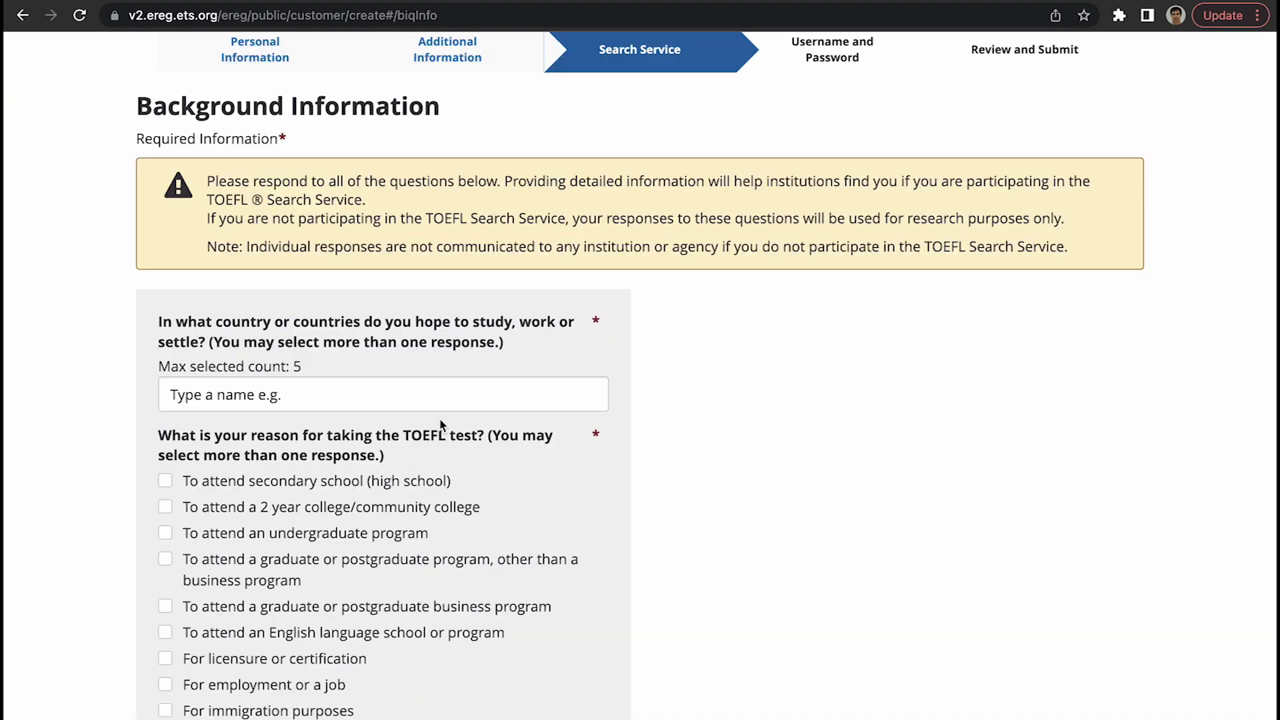
pyautogui.click(279, 399)
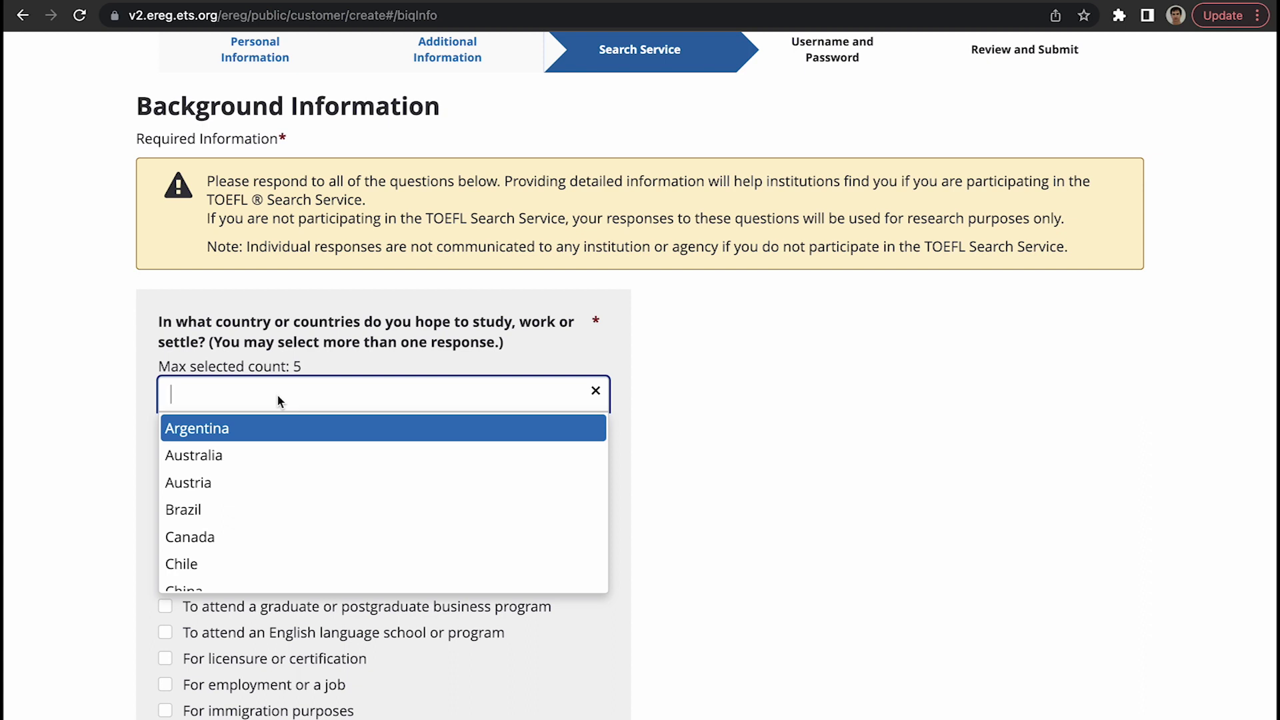
pyautogui.write('Un')
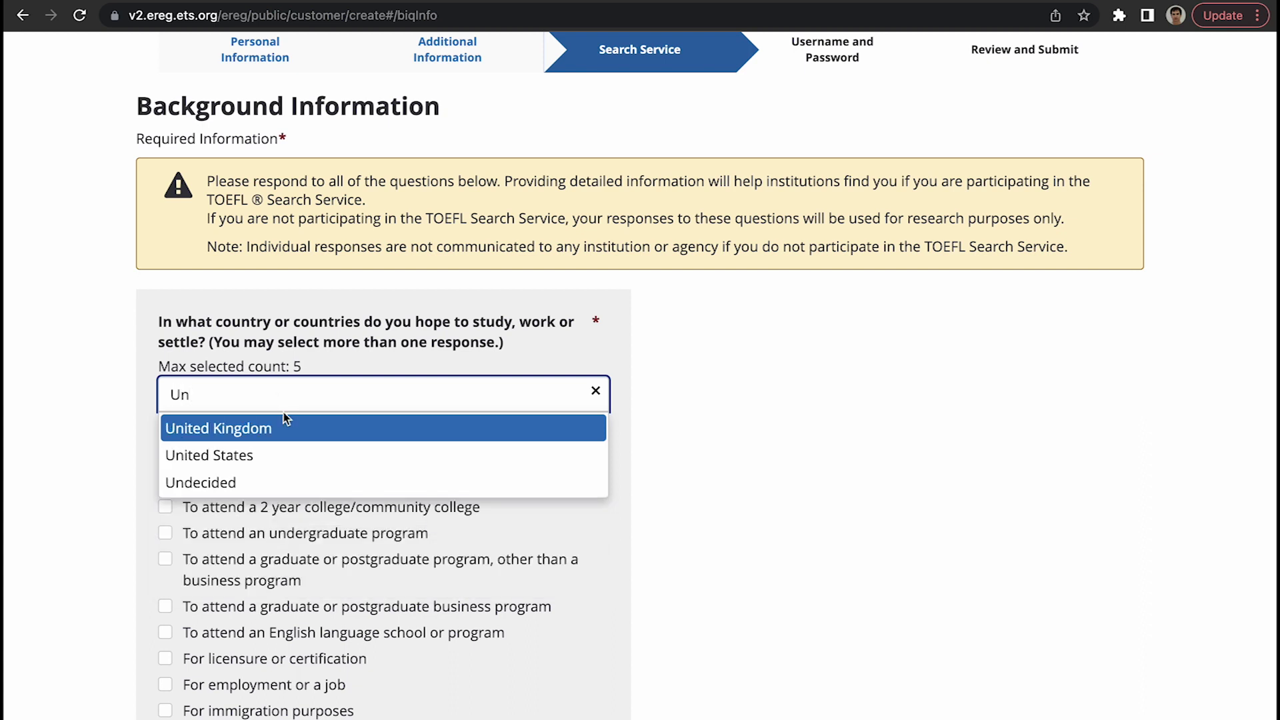
pyautogui.click(279, 460)
# - Give attending an undergraduate program as the reason and 27-29 as the age range
pyautogui.scroll(-1, 227, 484)
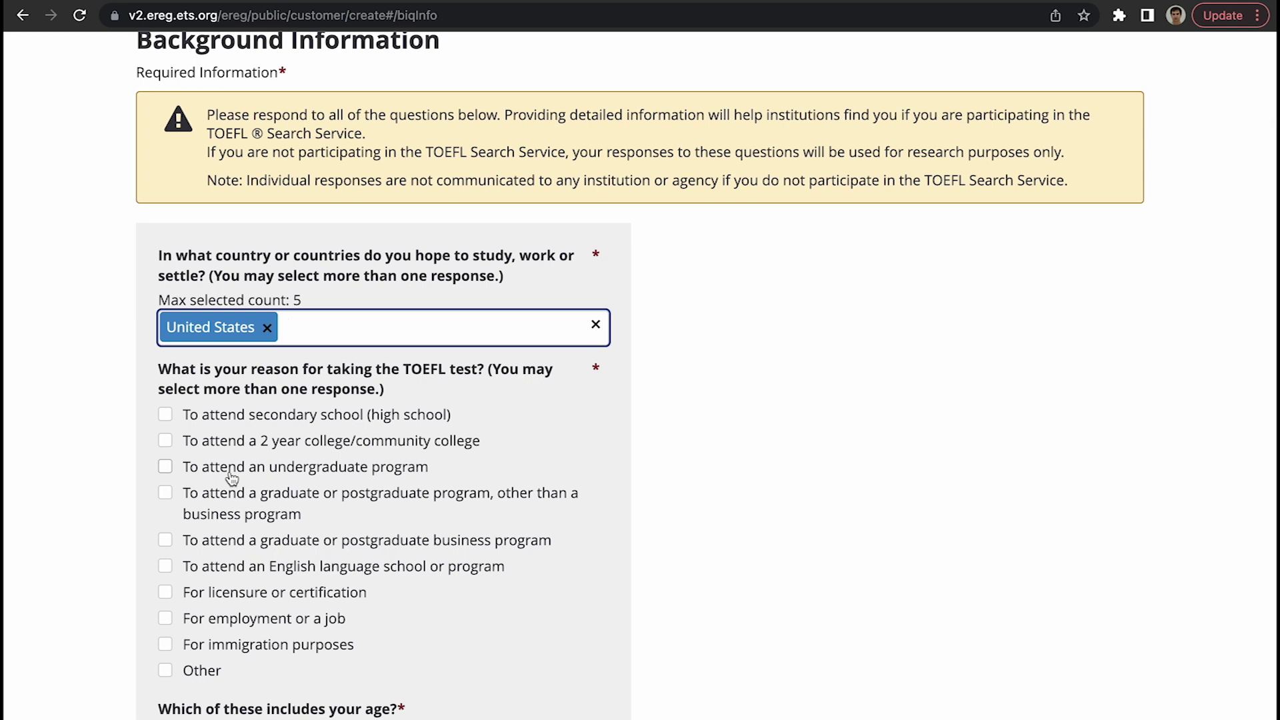
pyautogui.scroll(-1, 231, 478)
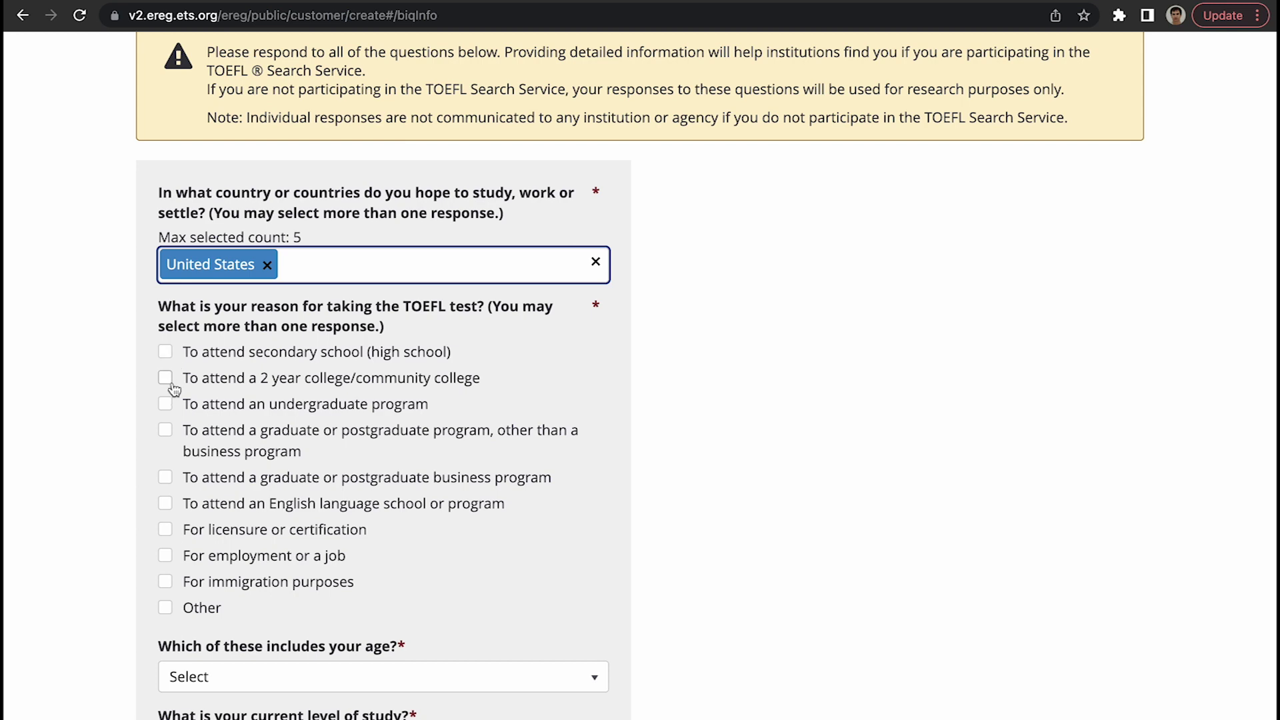
pyautogui.click(165, 404)
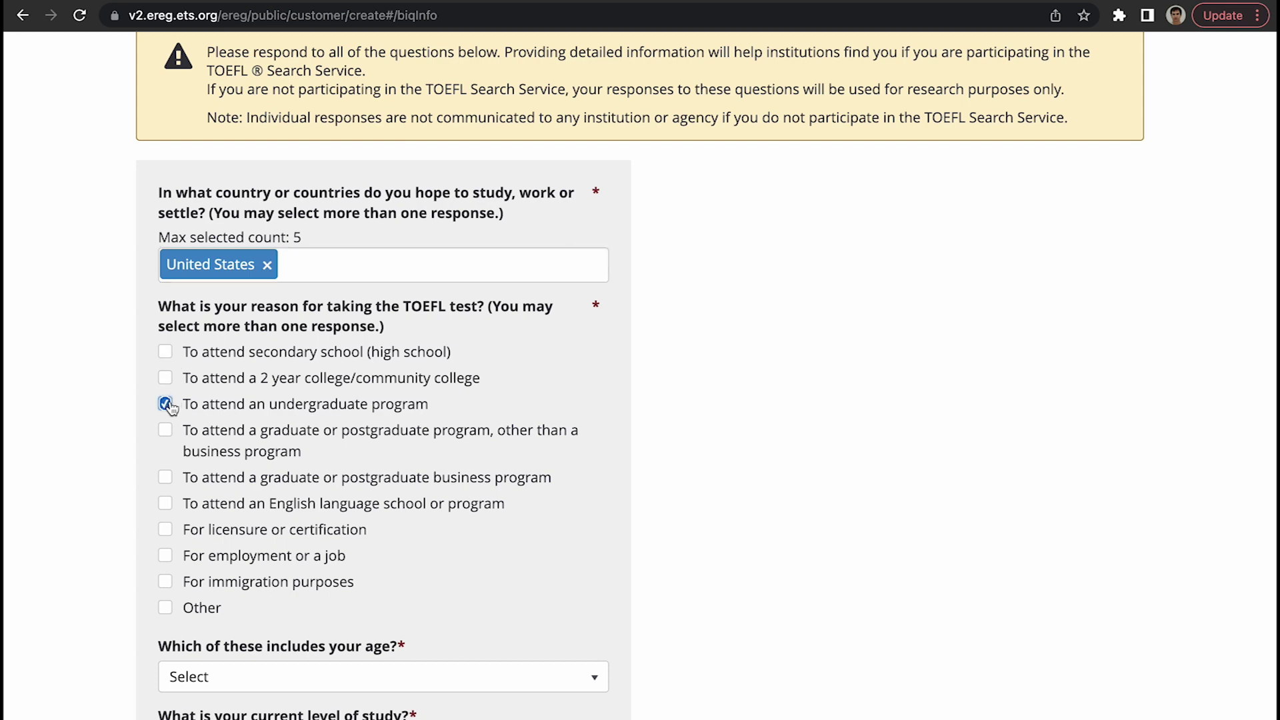
pyautogui.scroll(-4, 171, 406)
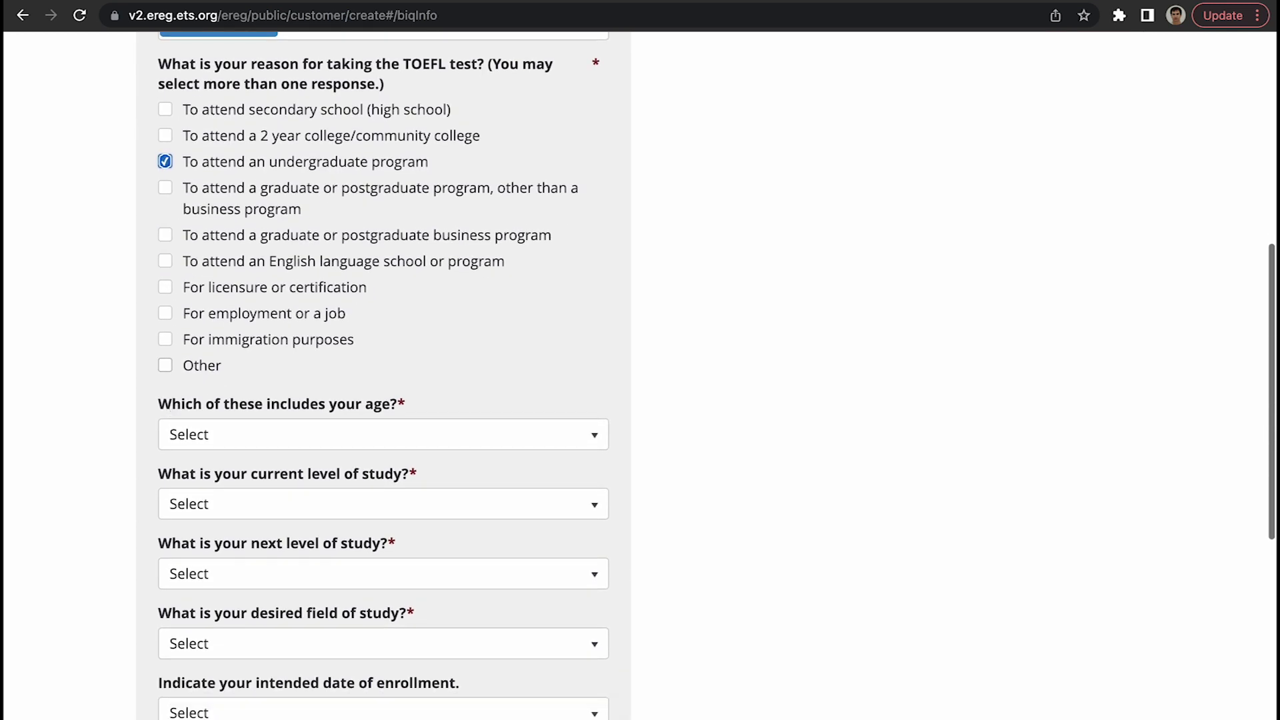
pyautogui.click(371, 440)
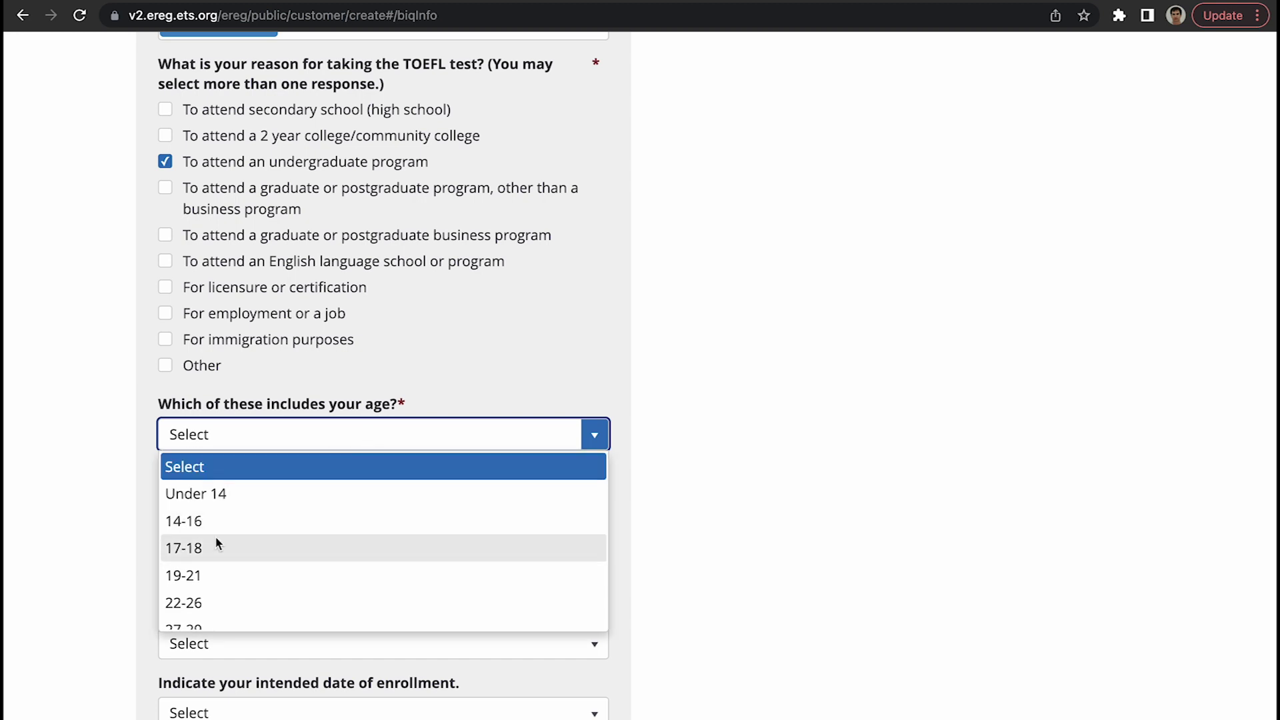
pyautogui.scroll(-2, 207, 602)
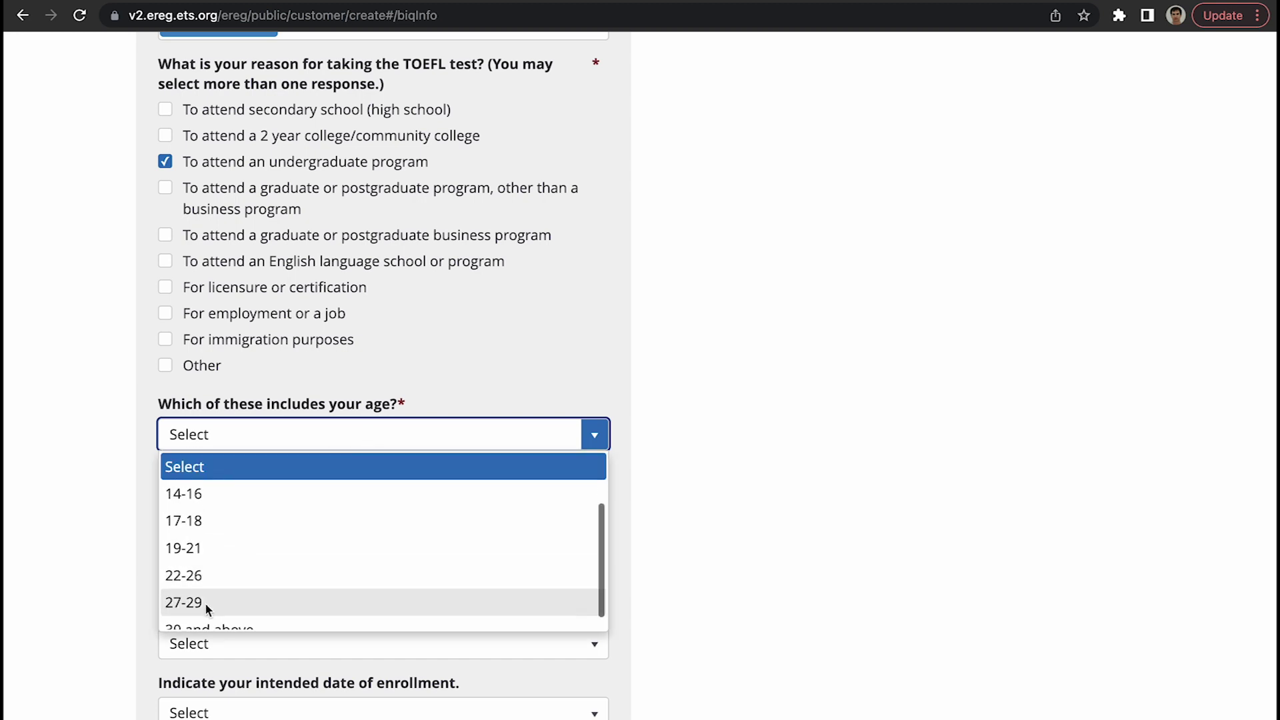
pyautogui.click(204, 602)
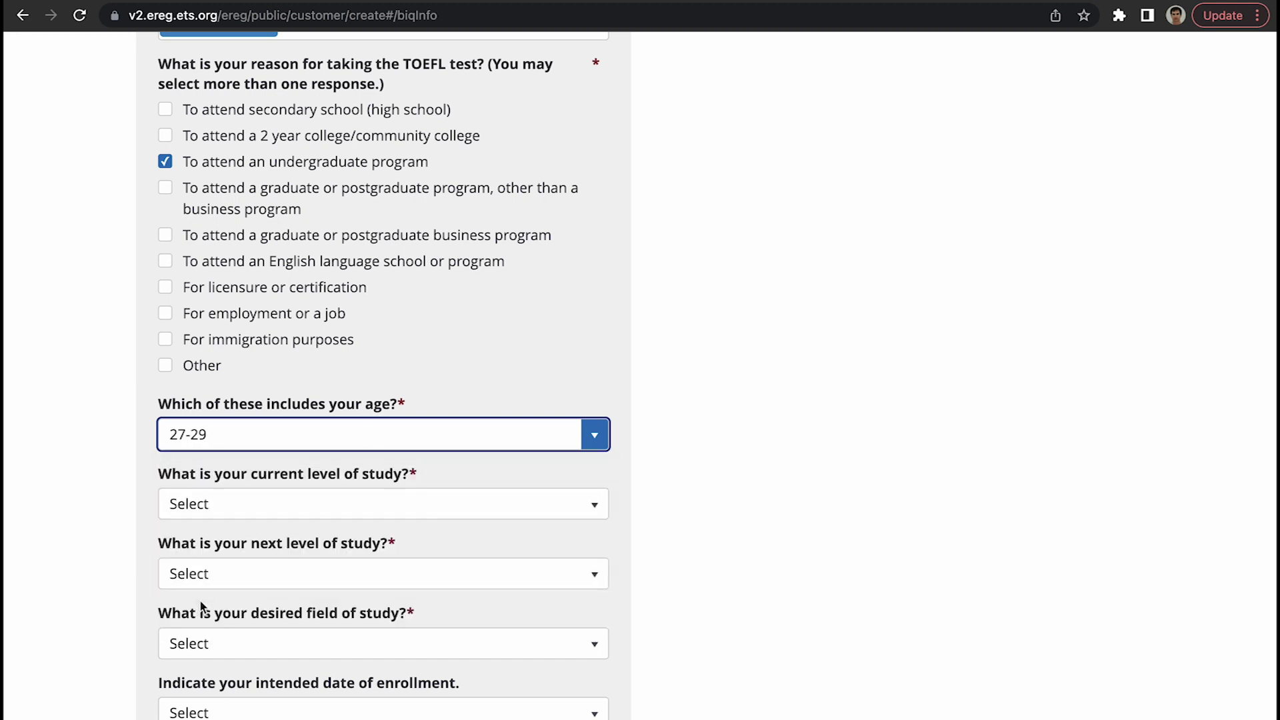
# - Answer secondary school now, Undergraduate program next, Art and Design, and January-May 2023 enrollment
pyautogui.click(232, 514)
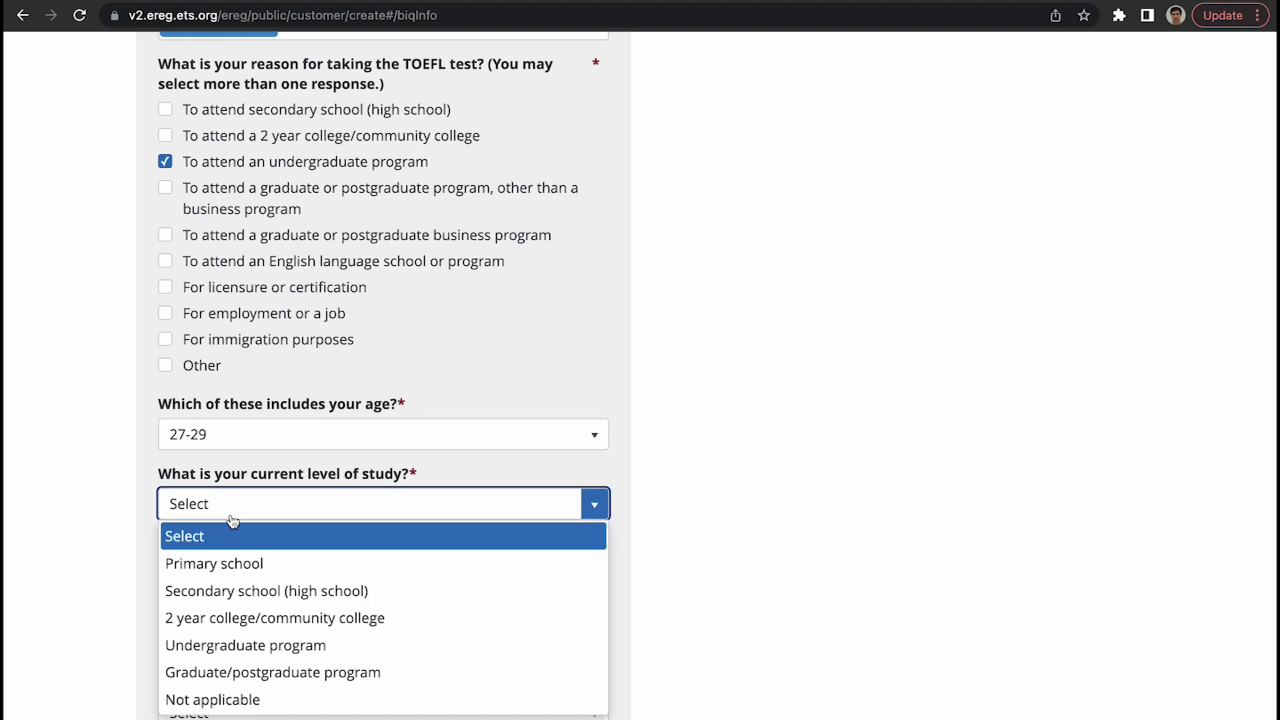
pyautogui.click(248, 600)
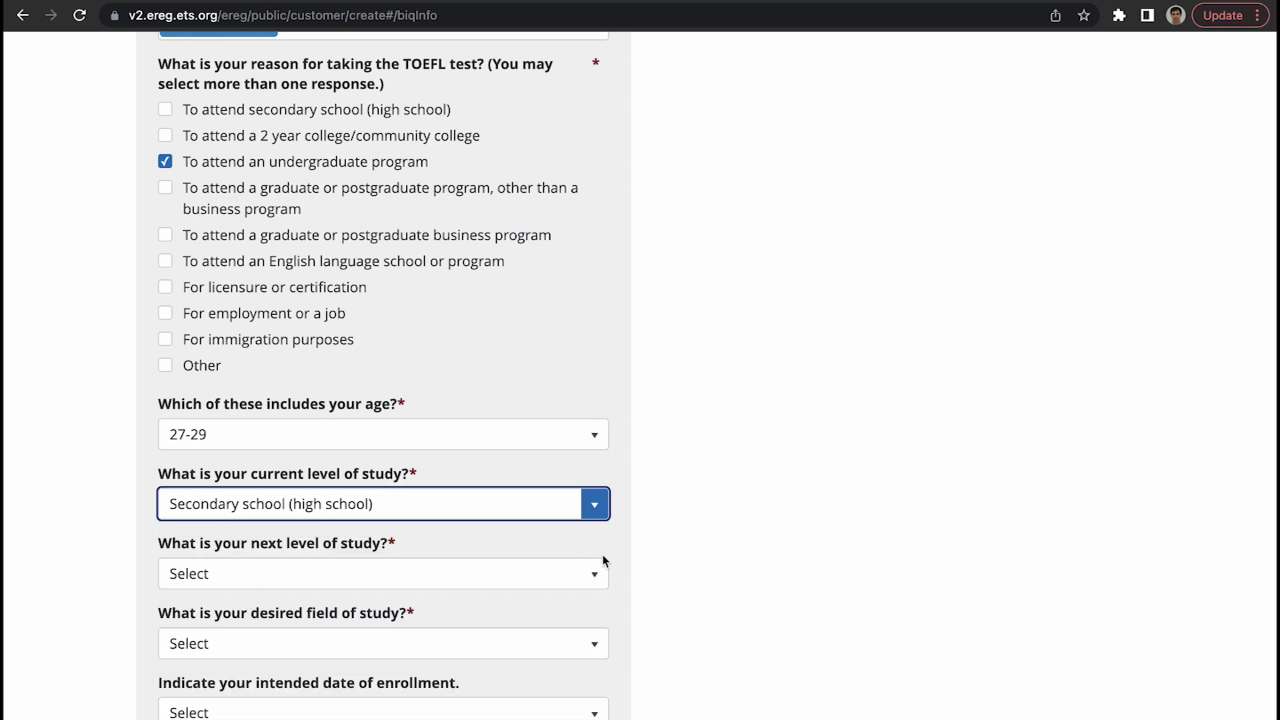
pyautogui.scroll(-2, 731, 546)
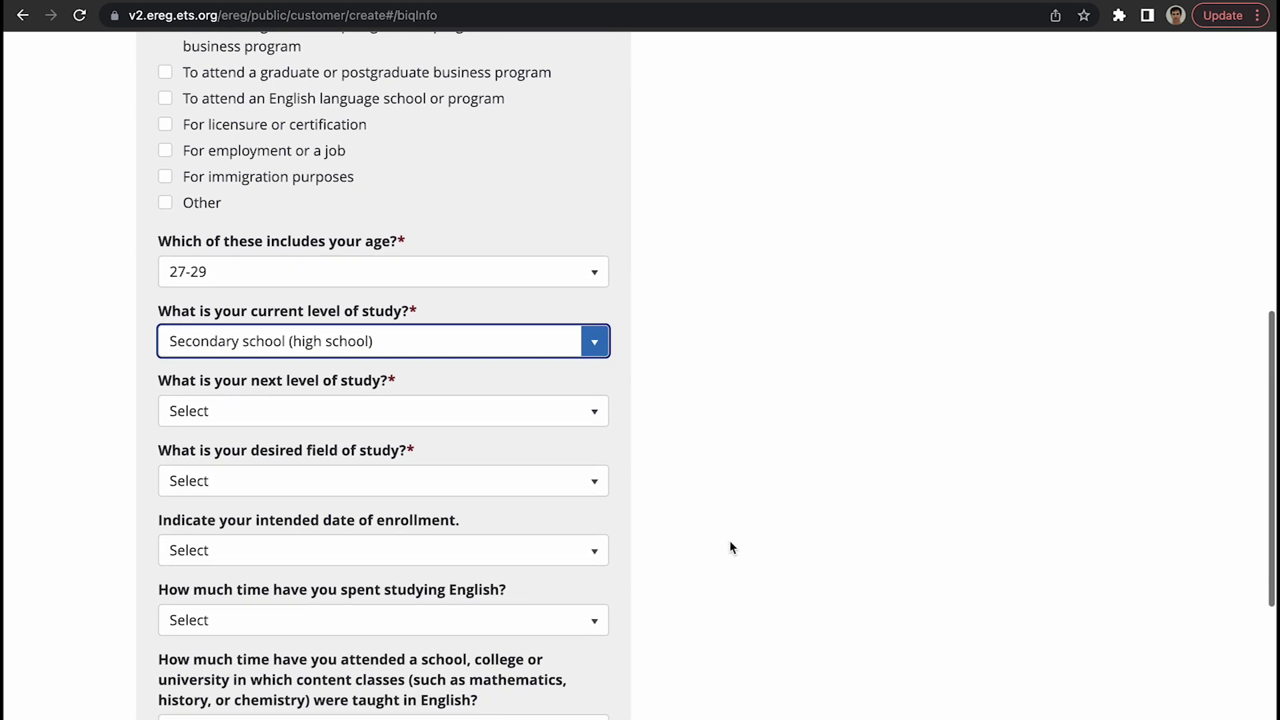
pyautogui.click(267, 416)
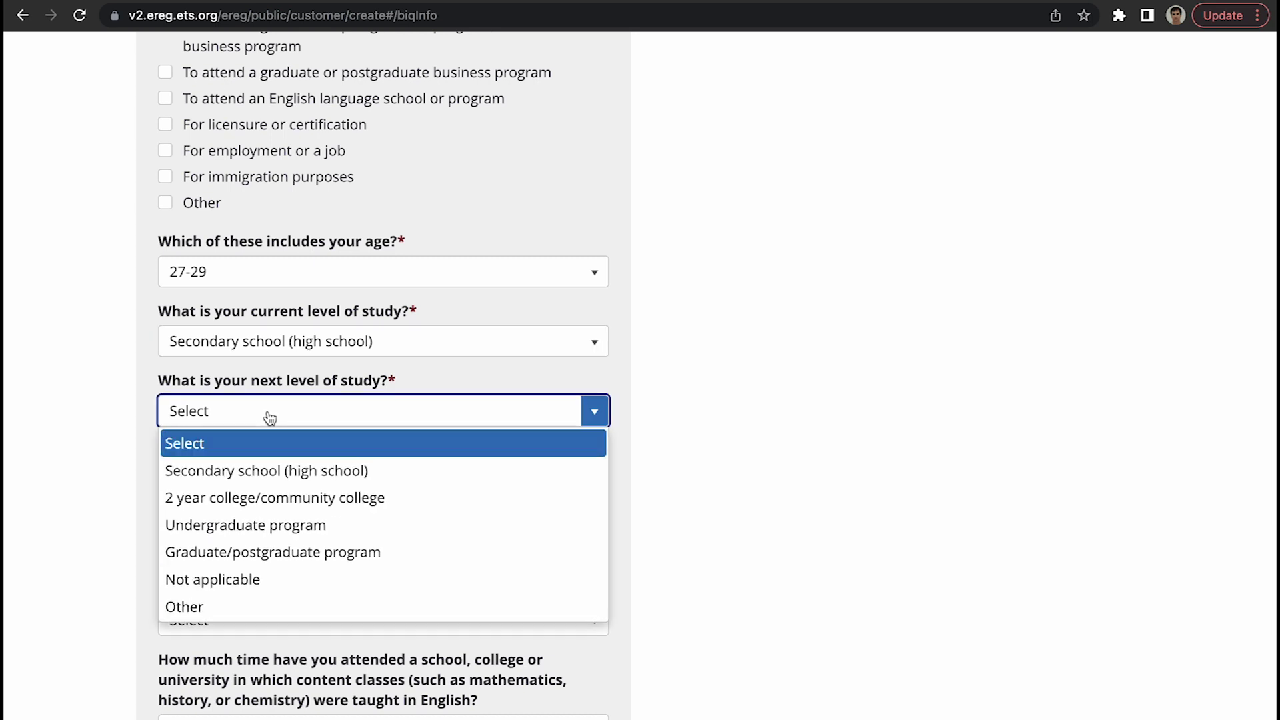
pyautogui.click(235, 528)
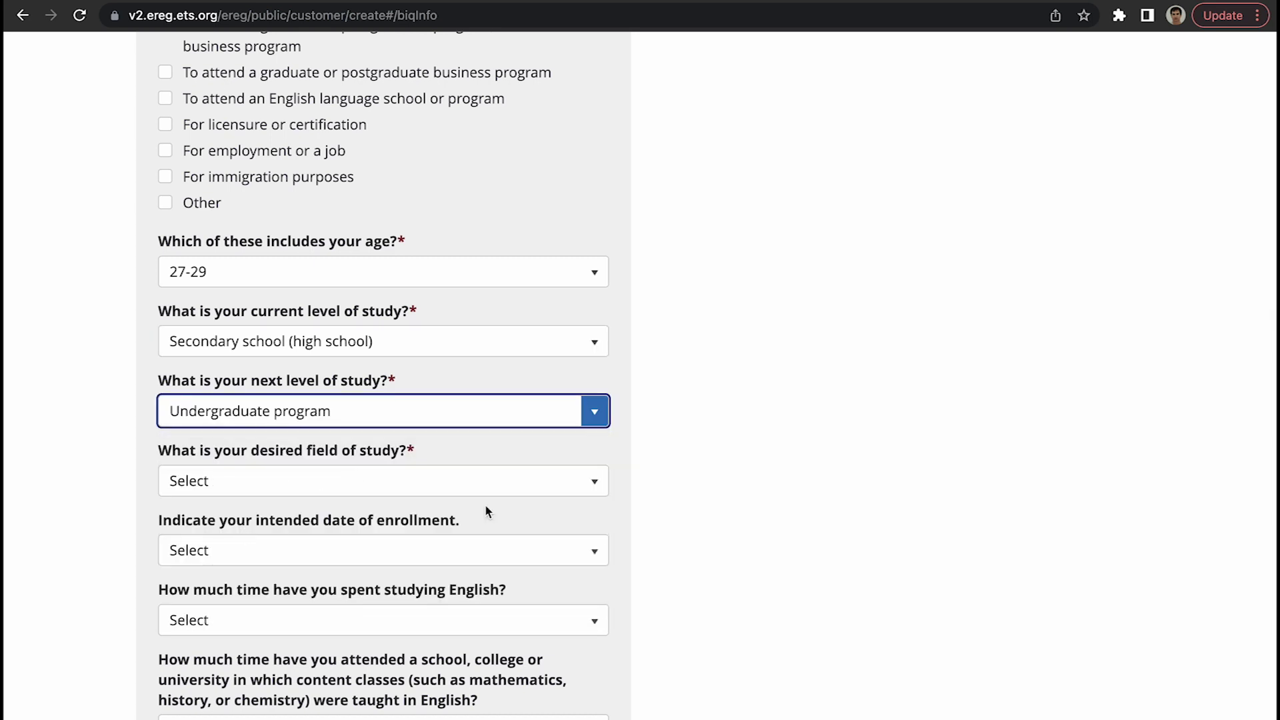
pyautogui.click(328, 490)
pyautogui.scroll(-1, 255, 610)
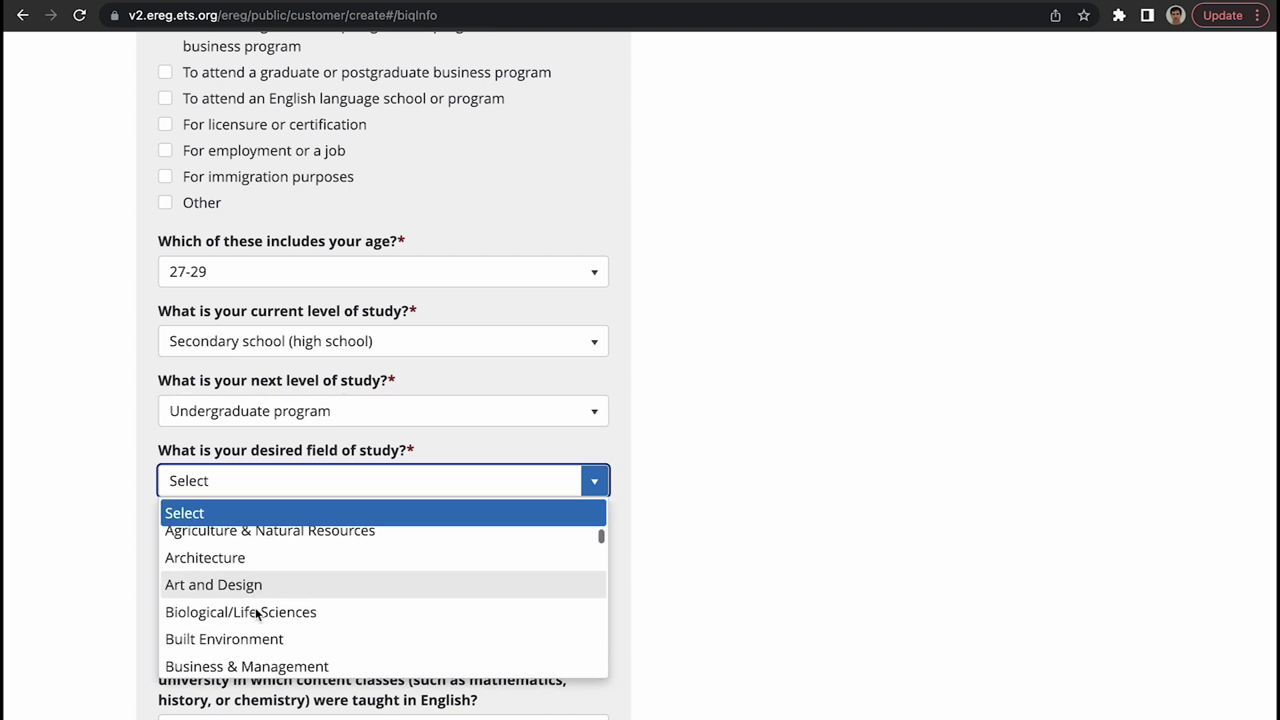
pyautogui.click(244, 590)
pyautogui.scroll(-3, 569, 565)
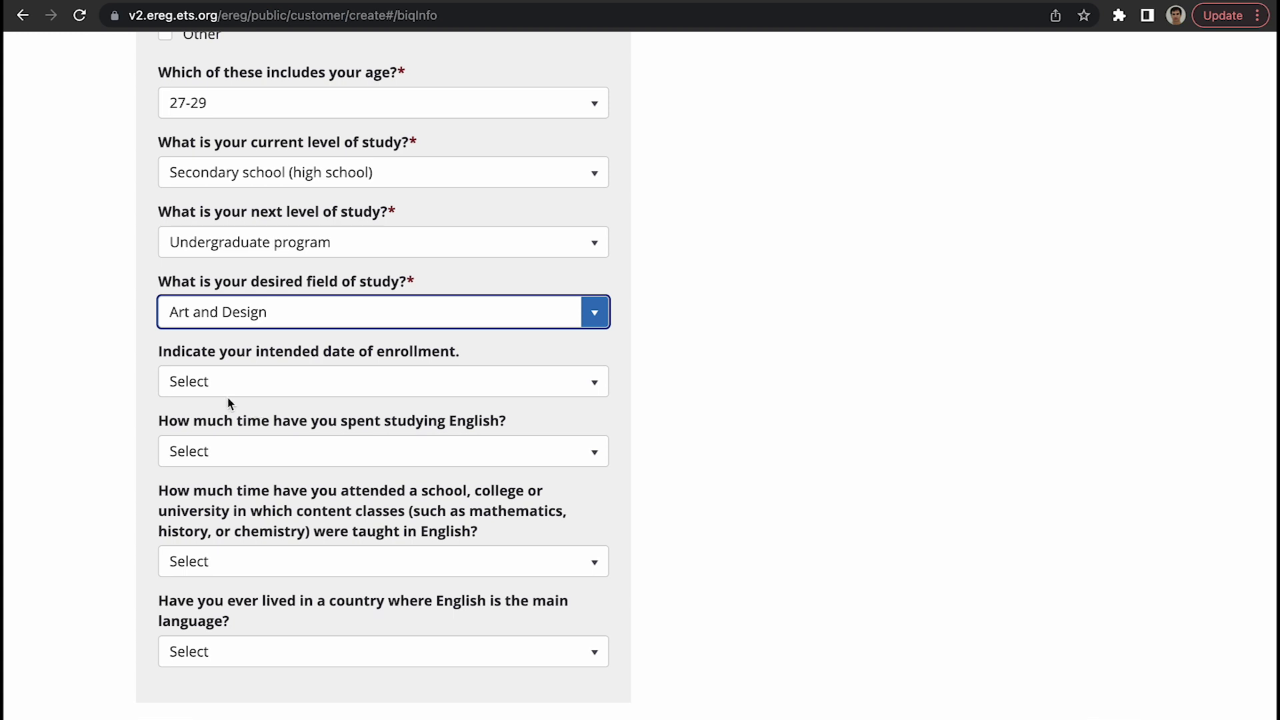
pyautogui.click(274, 385)
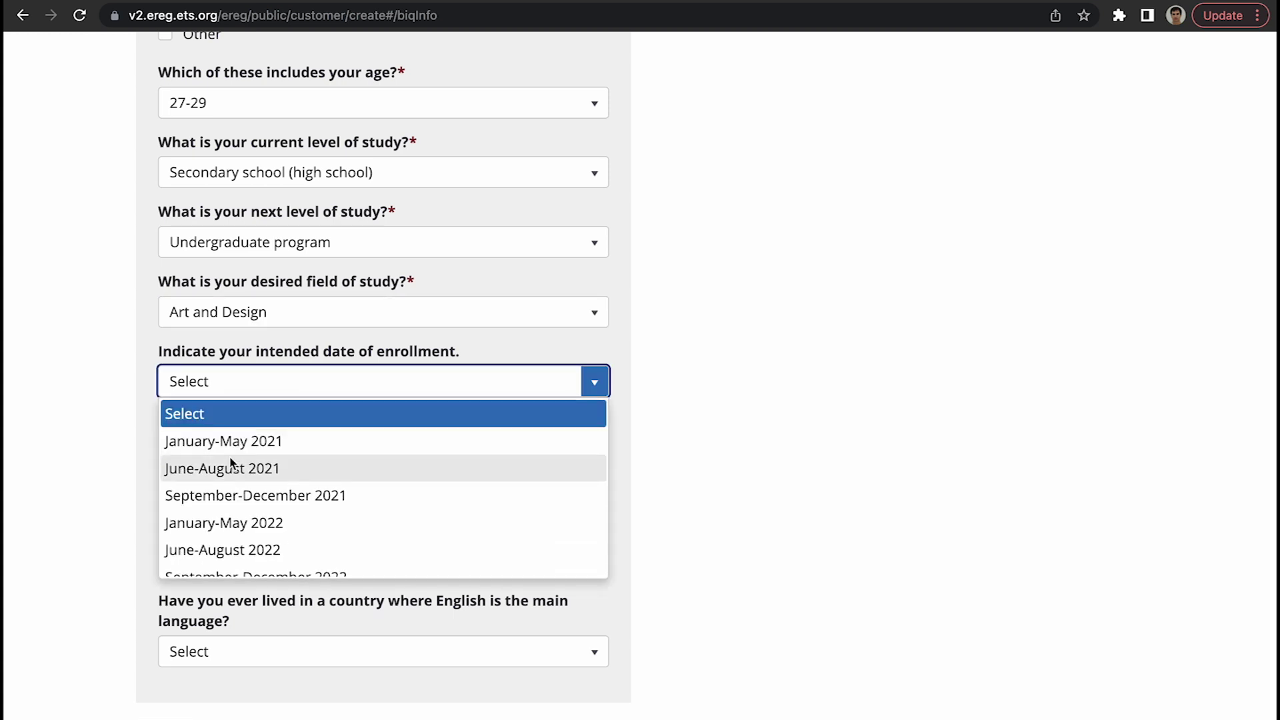
pyautogui.scroll(-1, 325, 510)
pyautogui.scroll(-4, 327, 513)
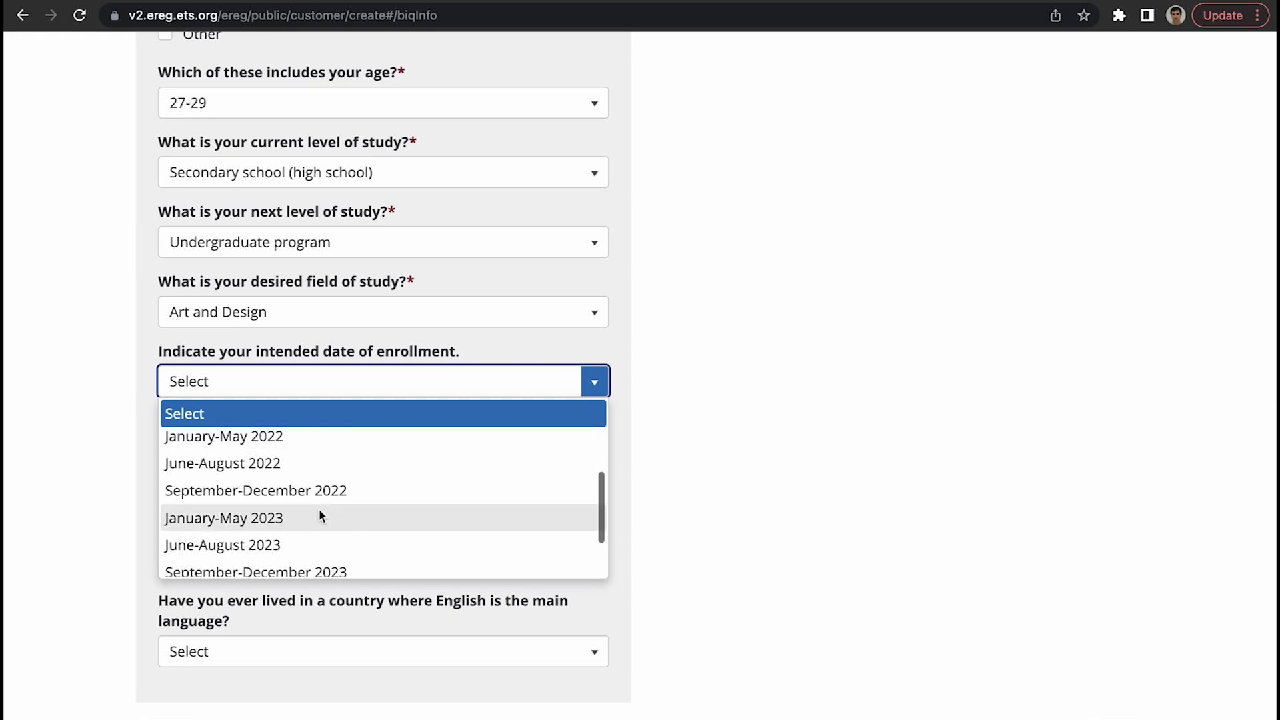
pyautogui.click(240, 460)
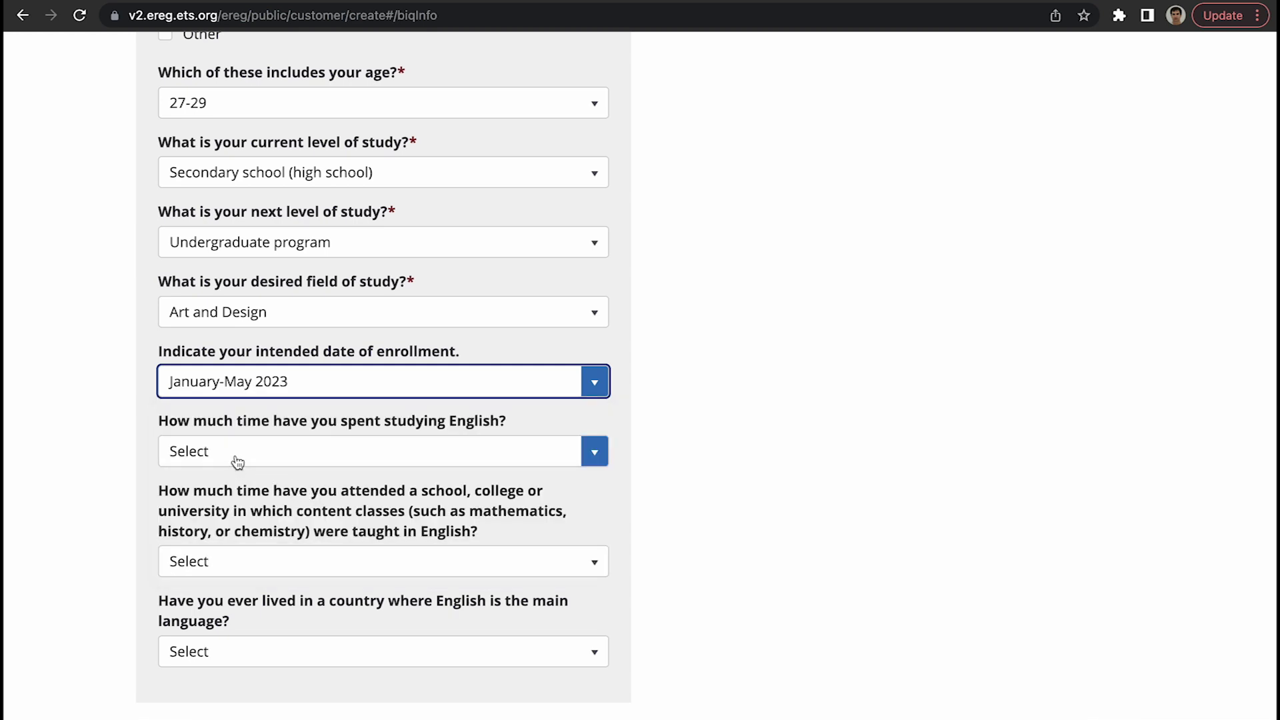
# - Answer English study 5-10 years, no English-taught classes, and 2-3 years in an English-speaking country
pyautogui.click(238, 458)
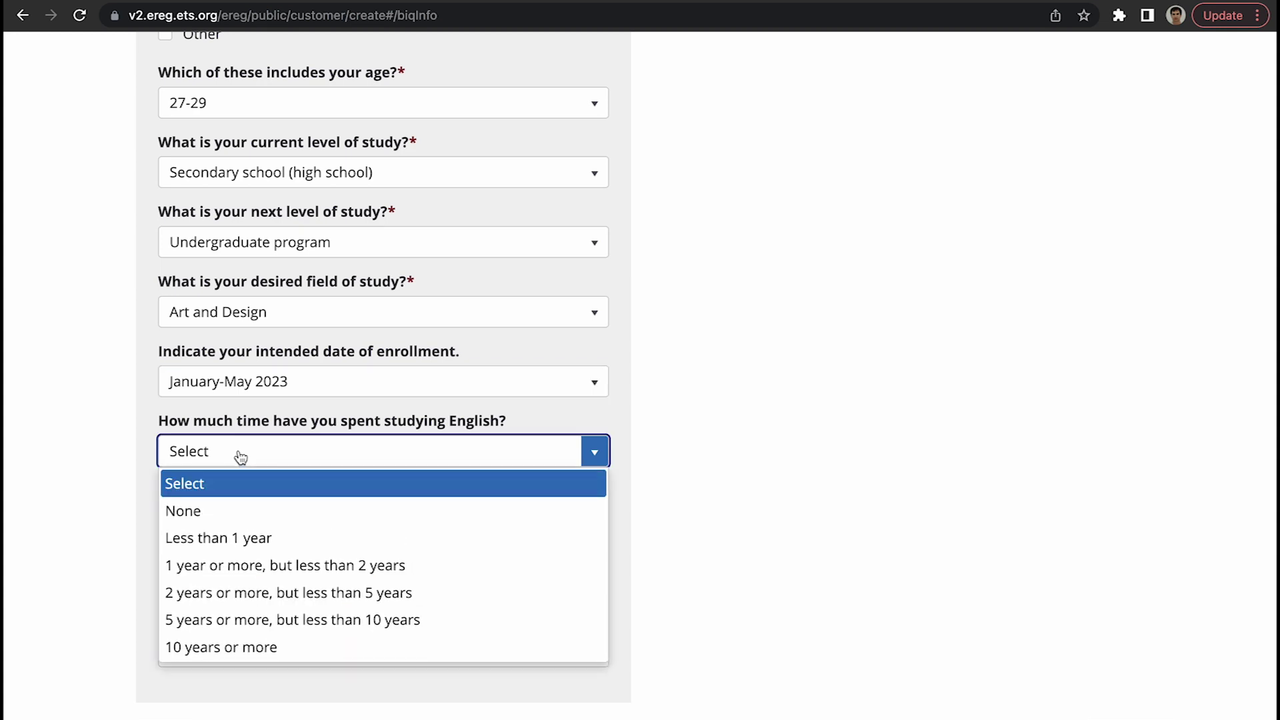
pyautogui.scroll(-1, 258, 627)
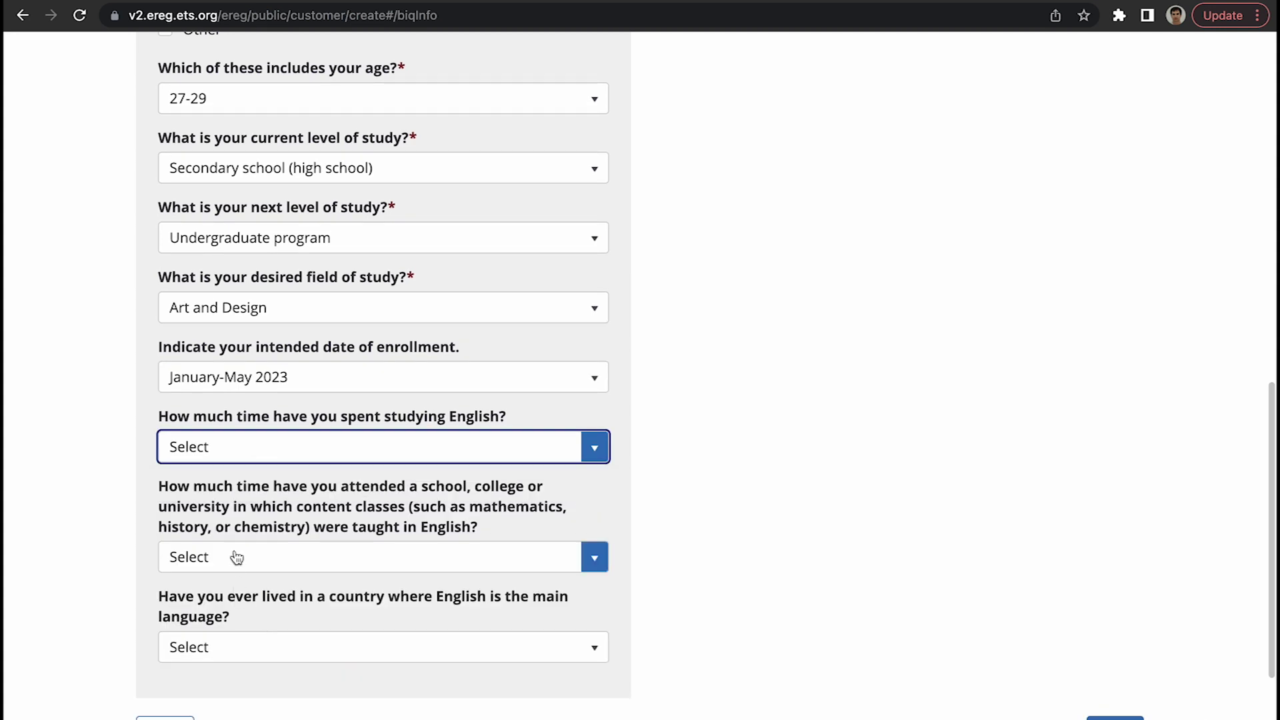
pyautogui.click(253, 450)
pyautogui.click(460, 614)
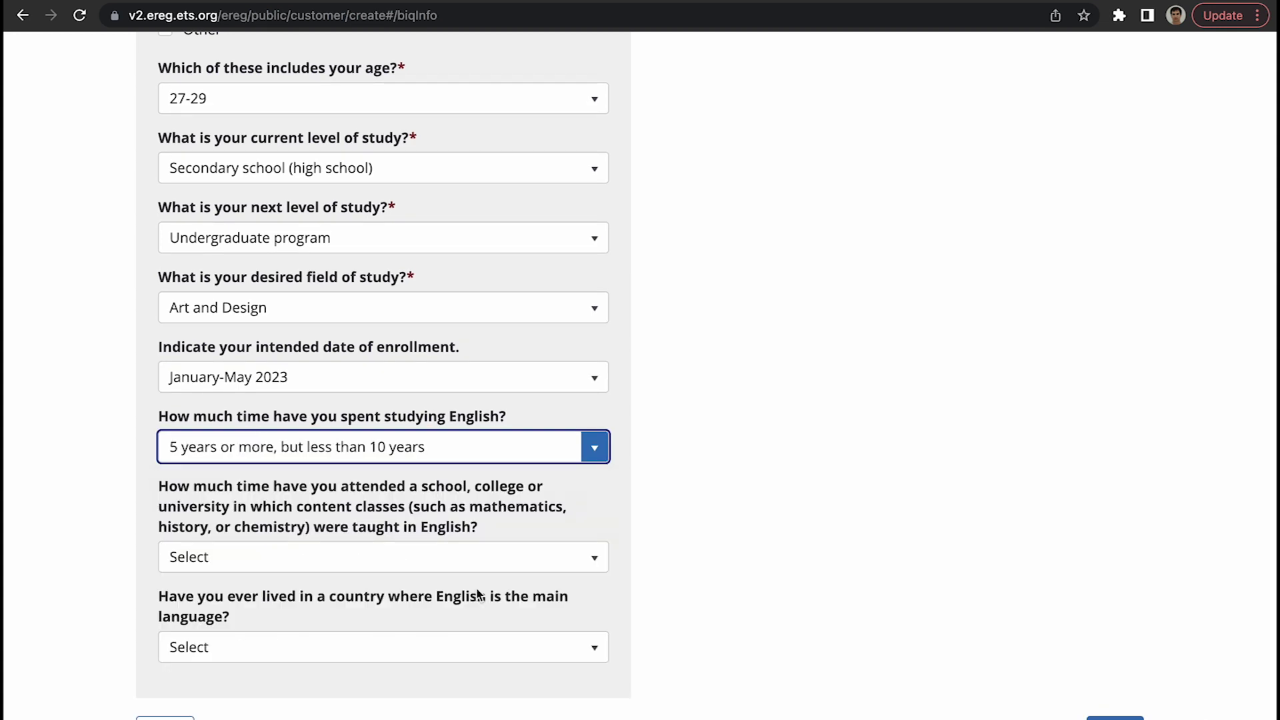
pyautogui.click(221, 569)
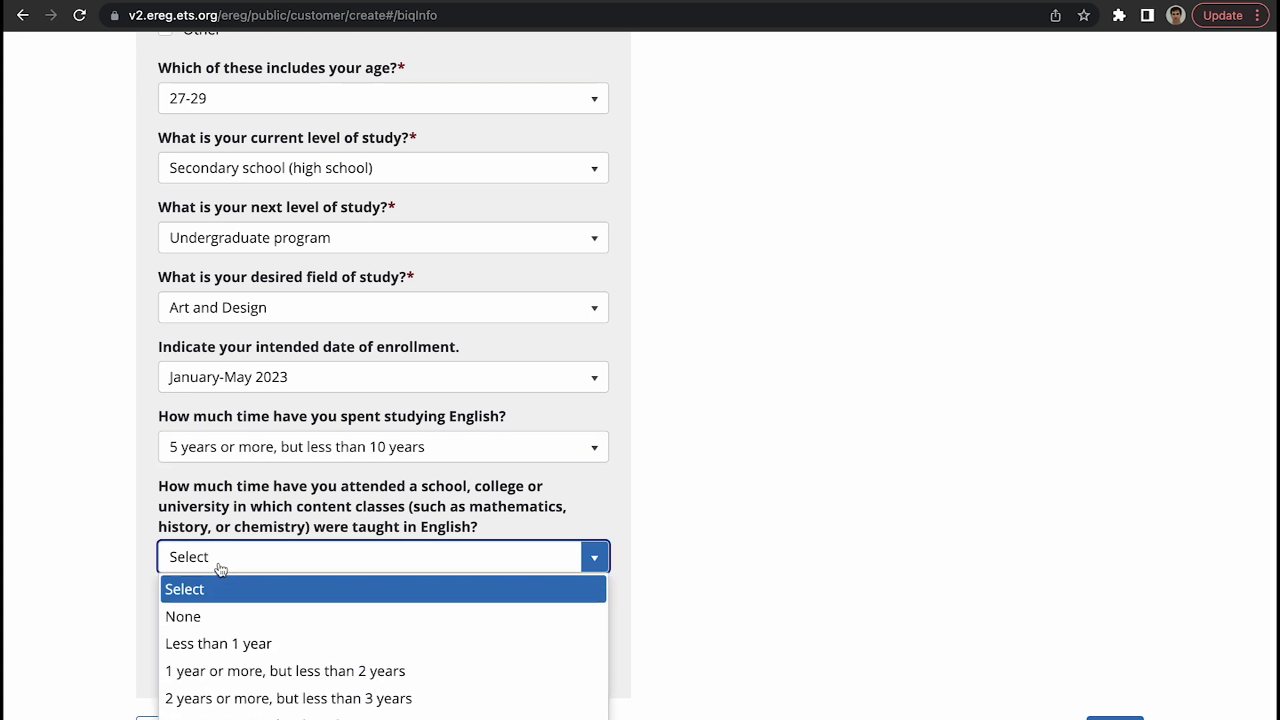
pyautogui.click(209, 618)
pyautogui.scroll(-1, 725, 605)
pyautogui.scroll(-2, 726, 606)
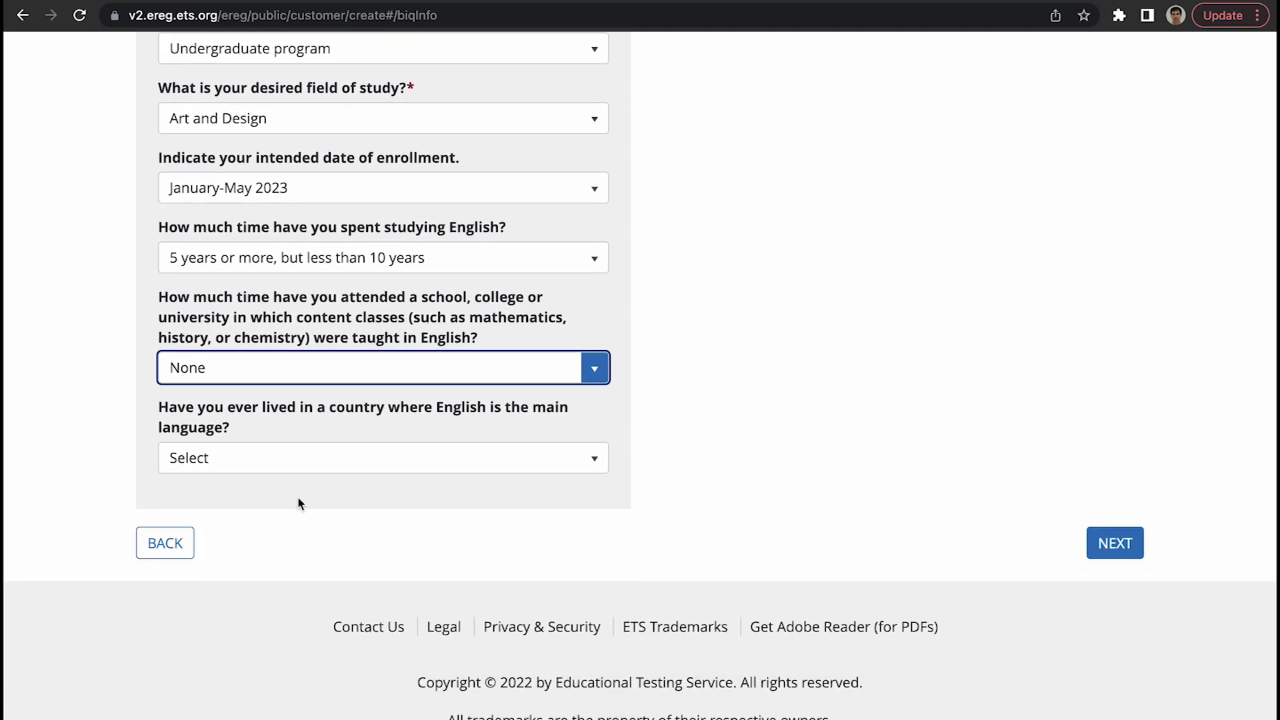
pyautogui.click(251, 464)
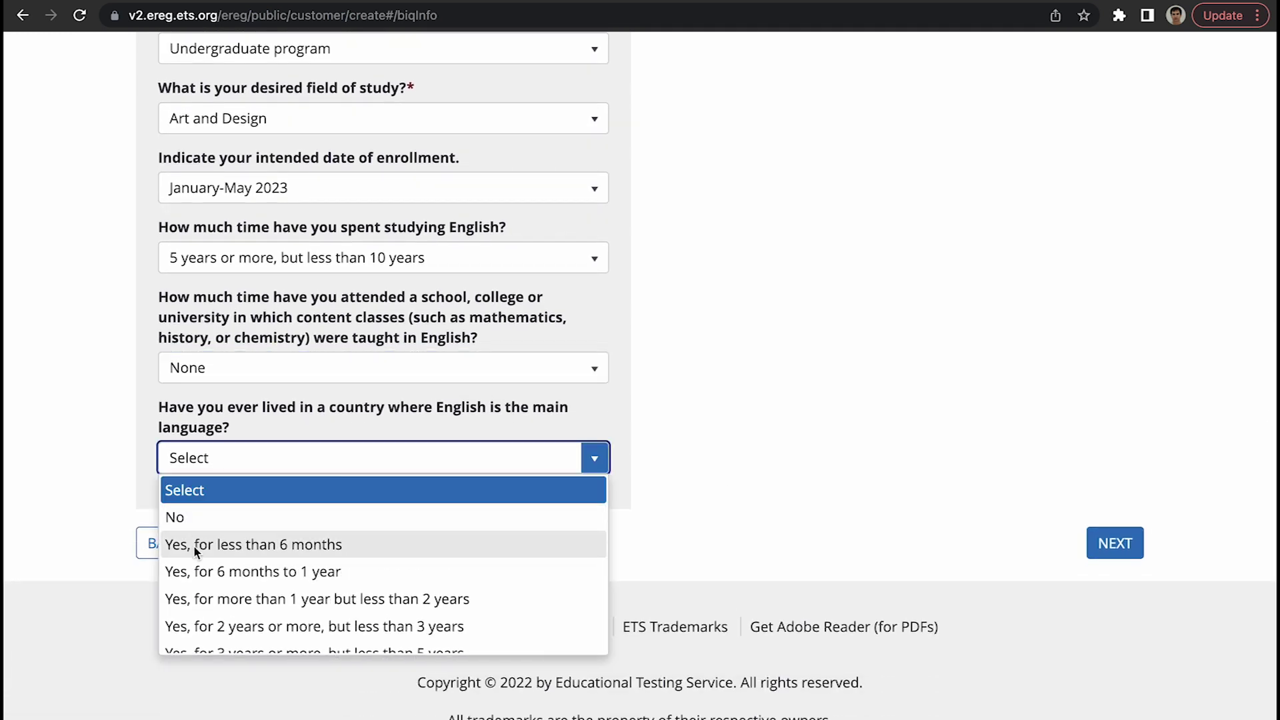
pyautogui.click(194, 546)
pyautogui.press('space')
pyautogui.click(278, 626)
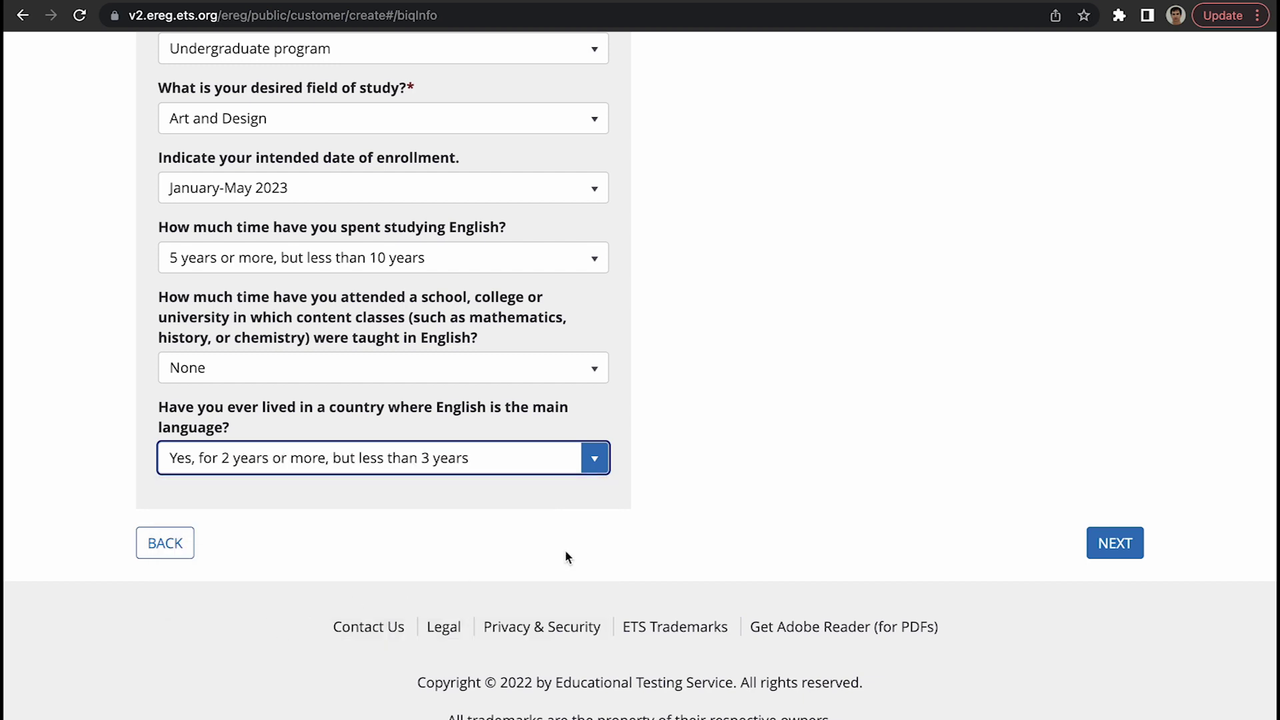
pyautogui.click(1131, 544)
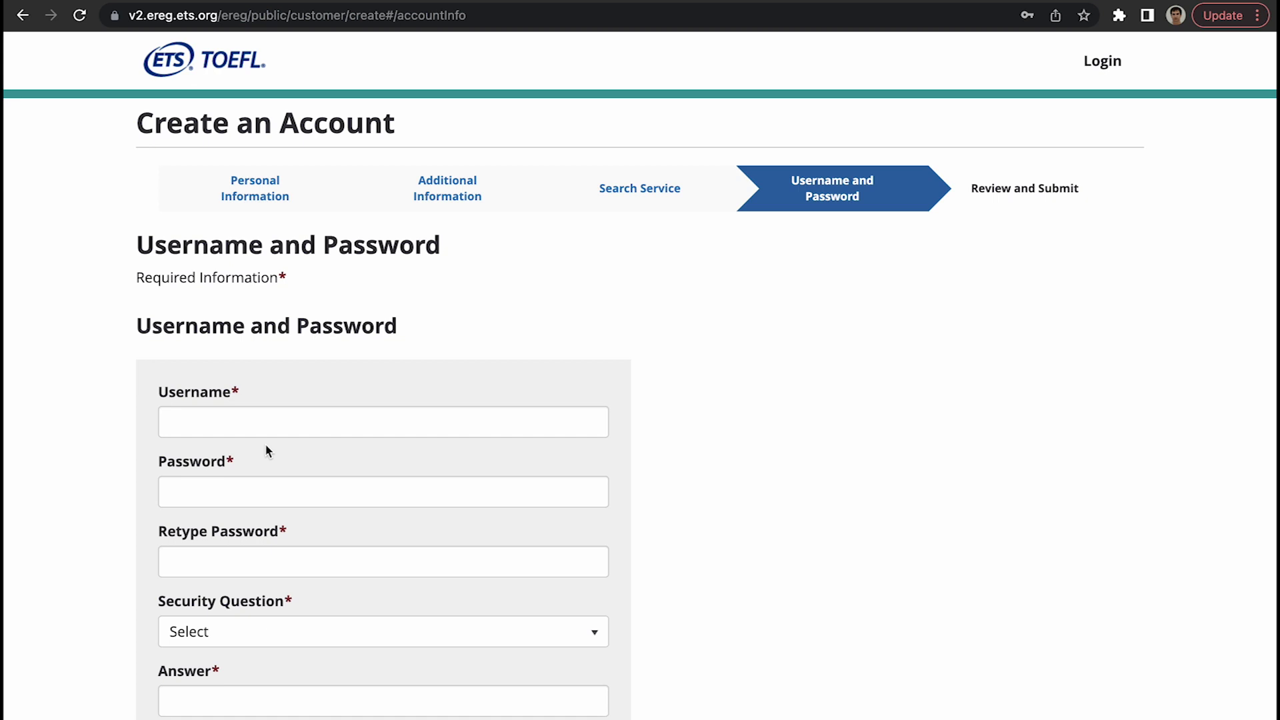
# - Enter a username and a password meeting all the requirements, then retype the password
pyautogui.click(241, 427)
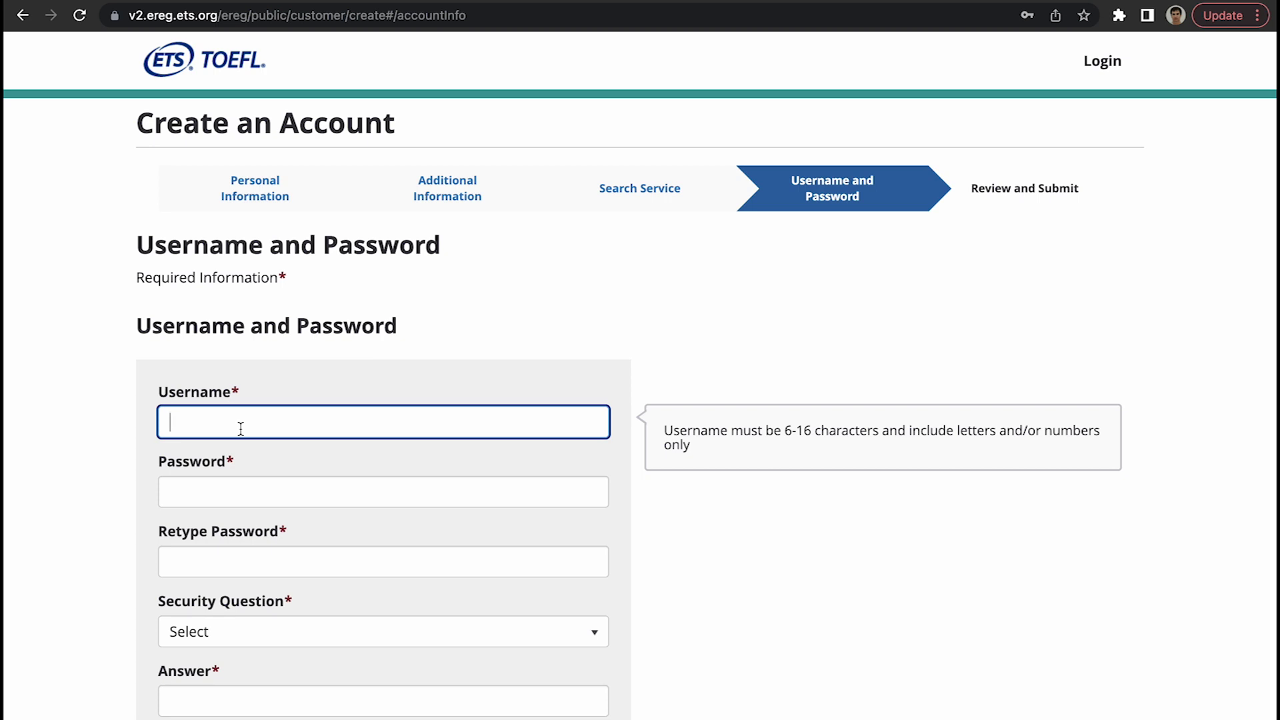
pyautogui.press('Tab')
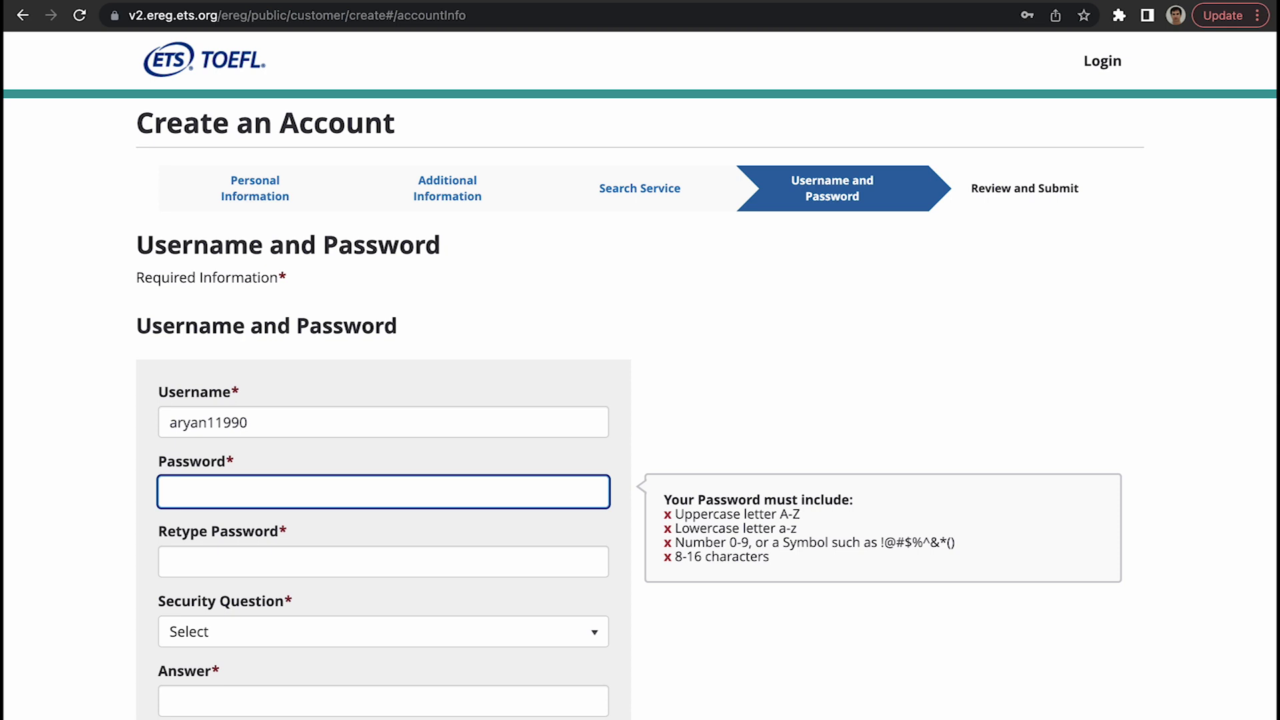
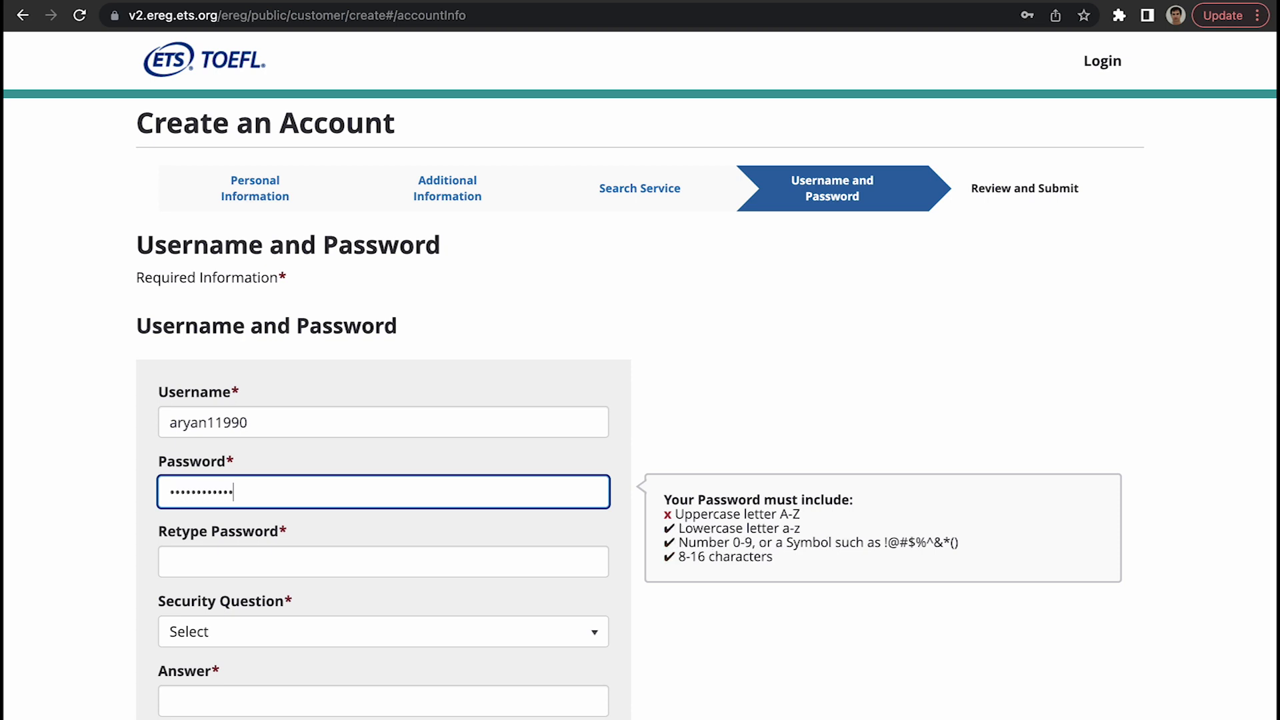
pyautogui.scroll(-2, 209, 447)
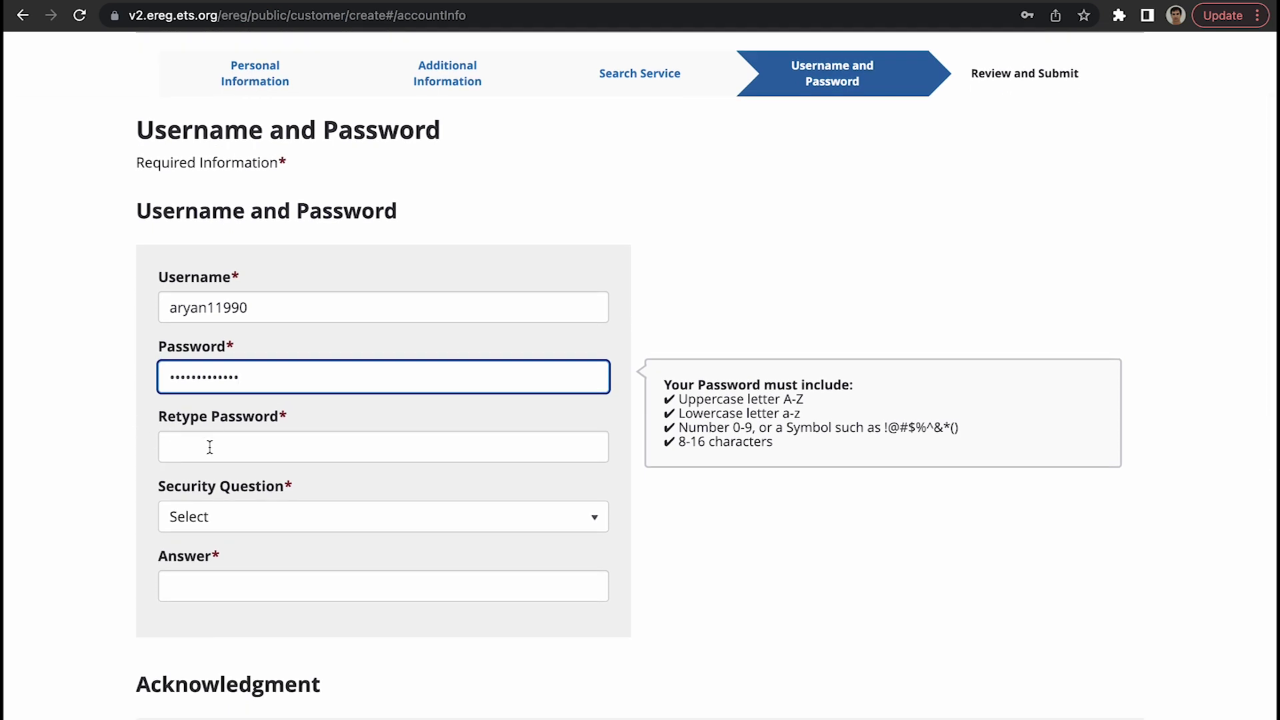
pyautogui.click(209, 447)
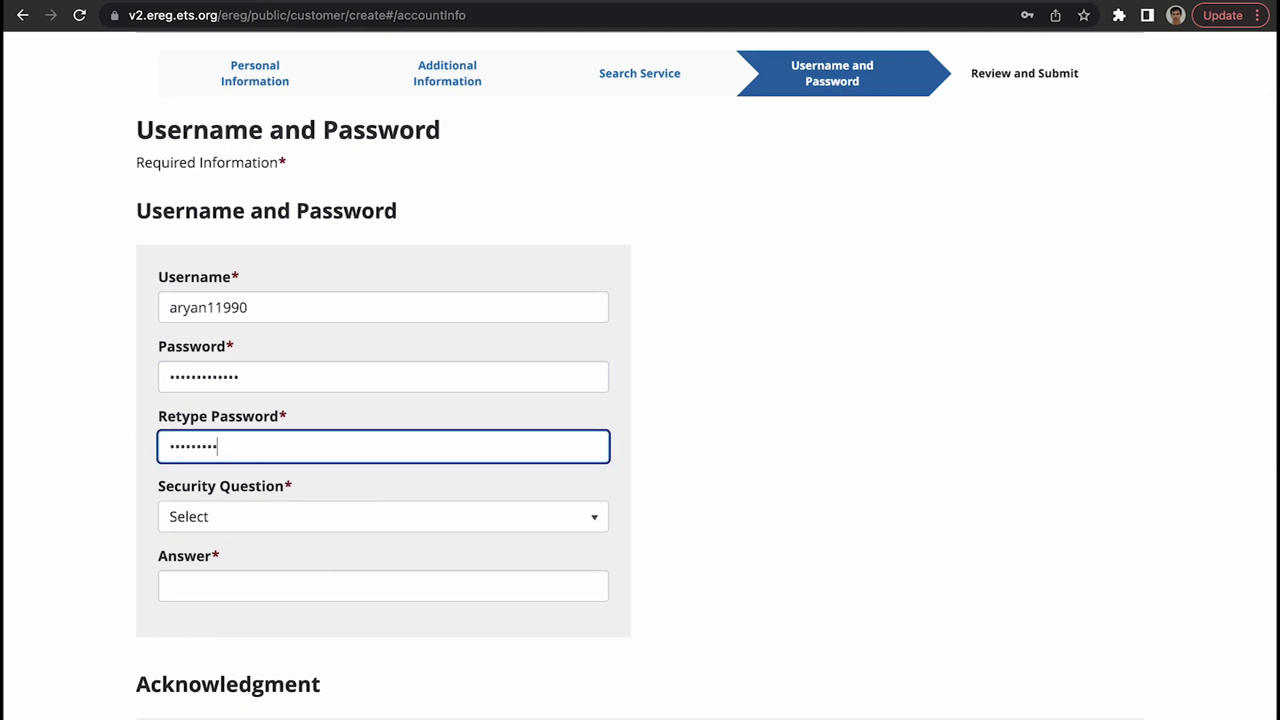
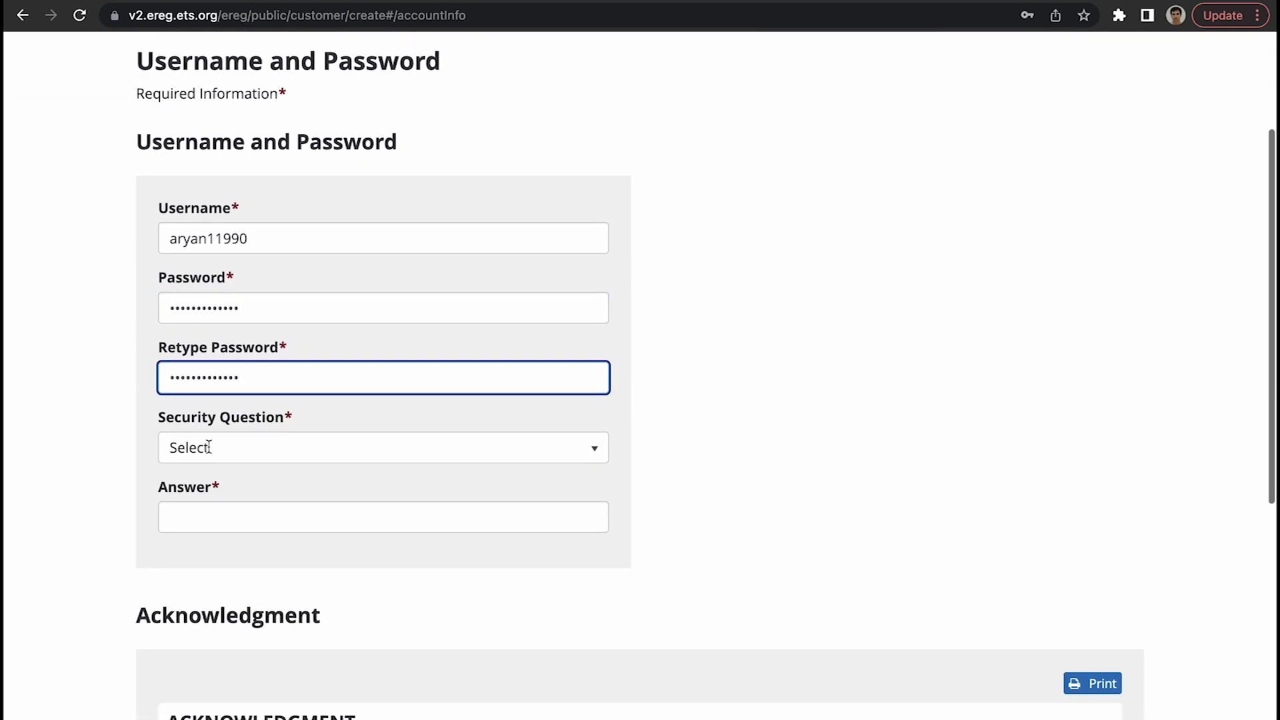
# - Set the security question to the street where you grew up and enter its answer
pyautogui.click(227, 458)
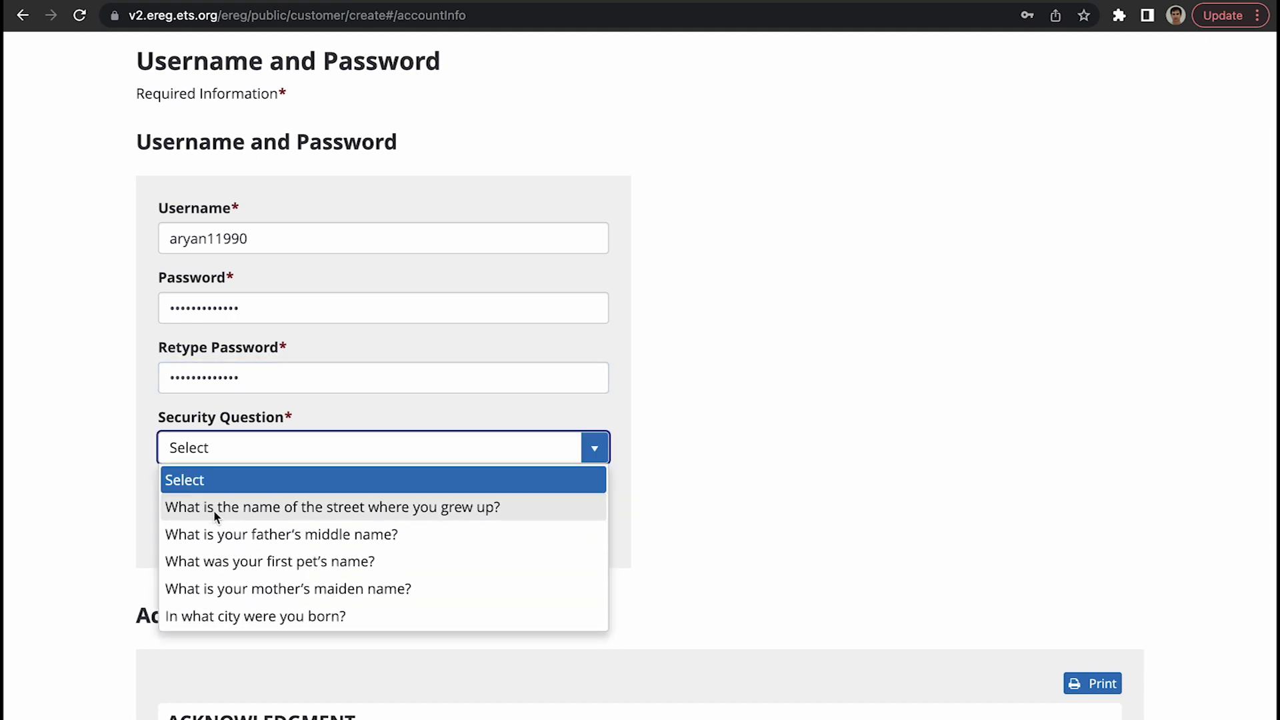
pyautogui.click(213, 510)
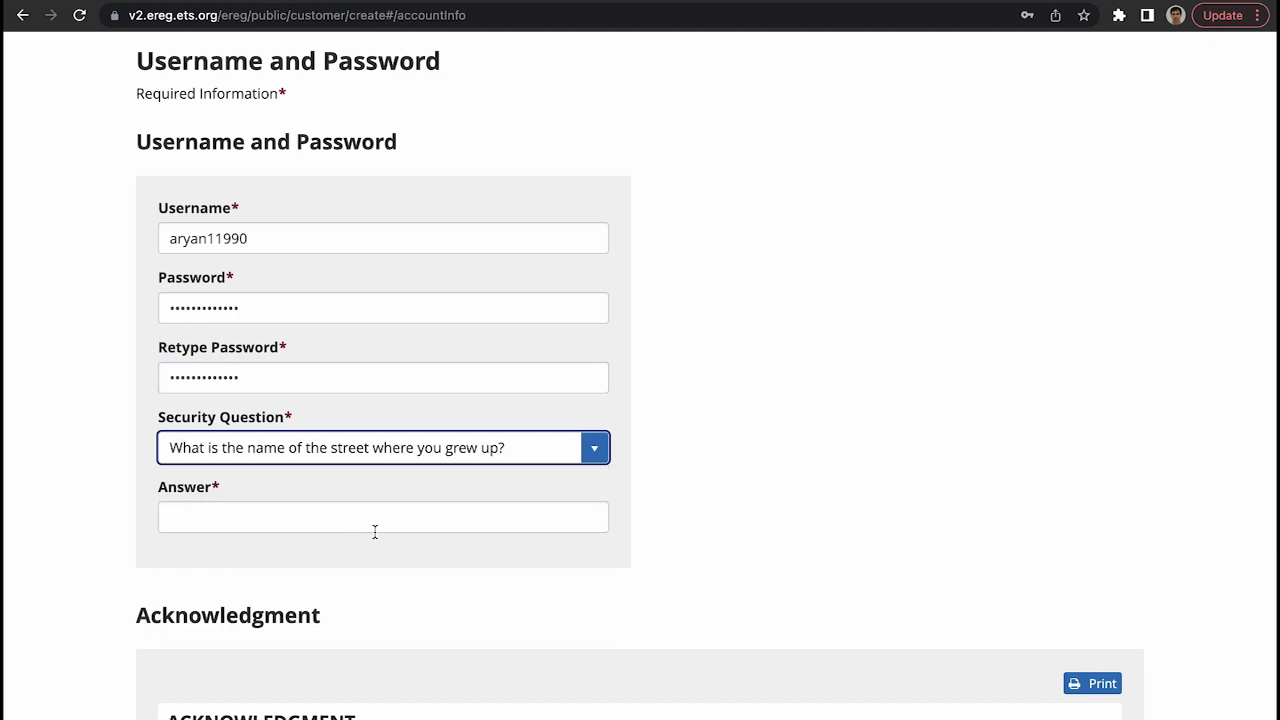
pyautogui.click(255, 521)
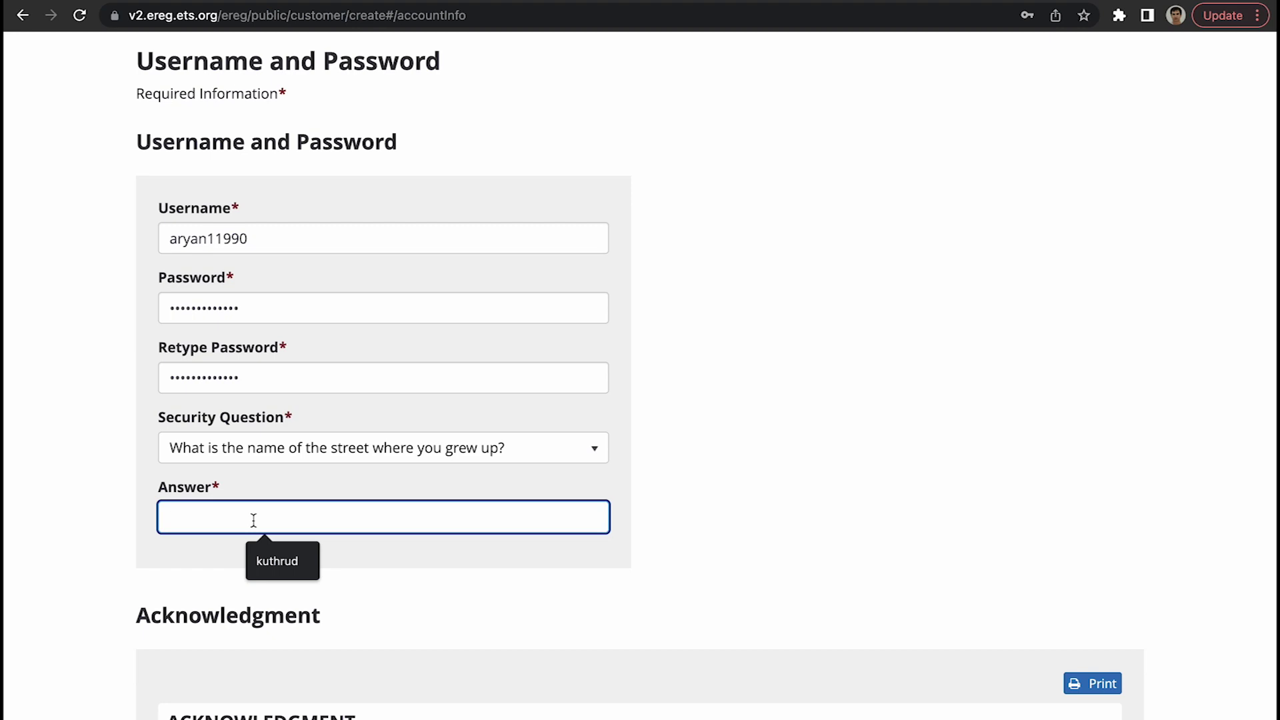
pyautogui.scroll(-5, 253, 520)
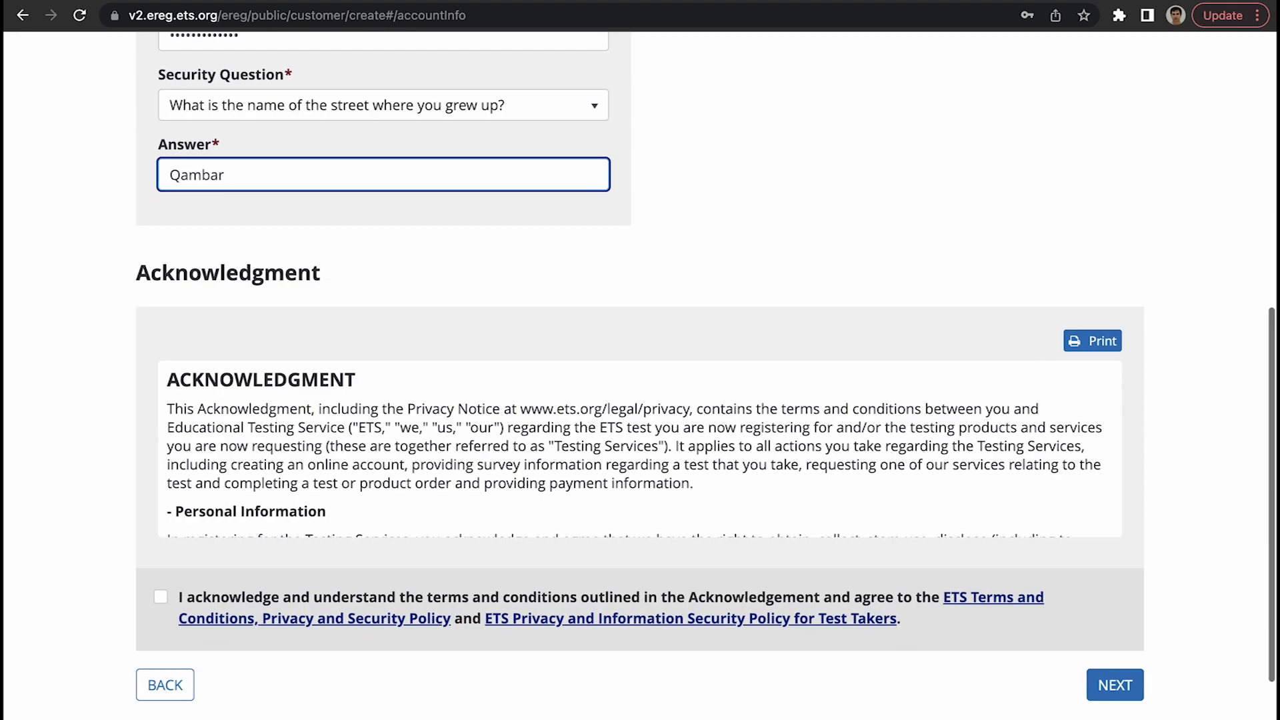
pyautogui.scroll(-4, 640, 447)
# - Accept the acknowledgment terms and conditions and continue to Review and Submit
pyautogui.click(160, 598)
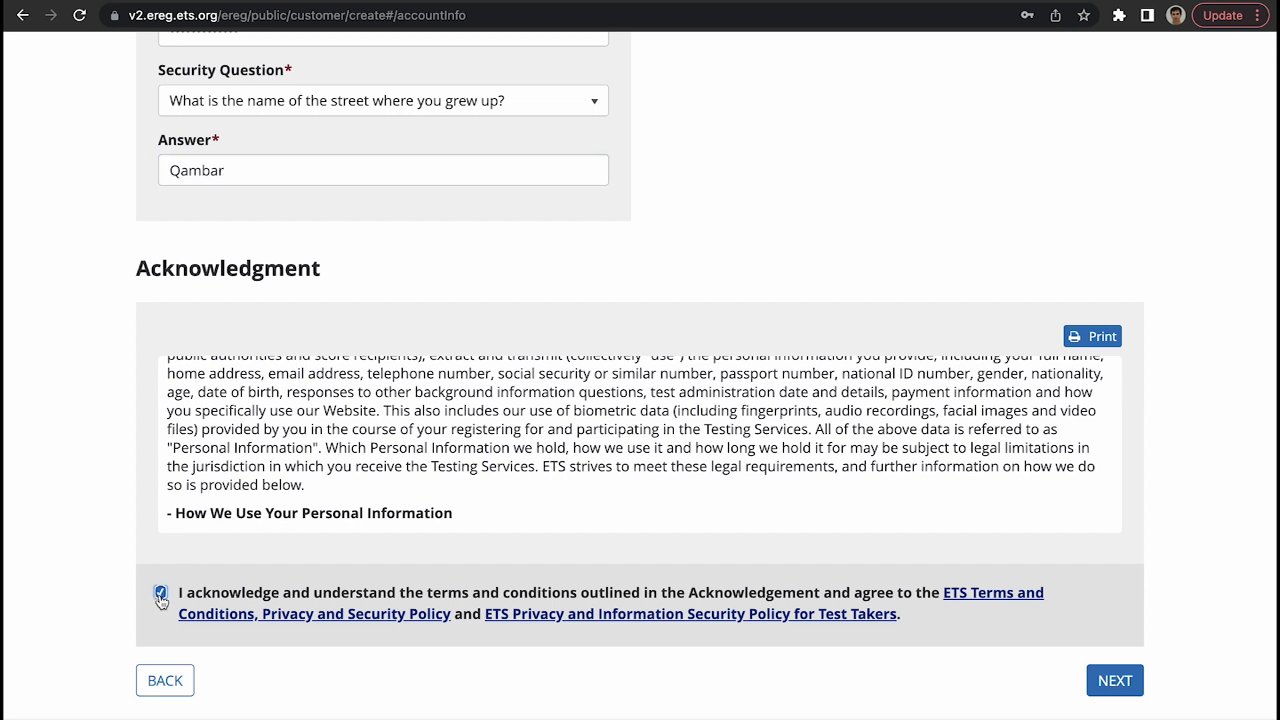
pyautogui.scroll(-2, 659, 562)
pyautogui.click(1116, 544)
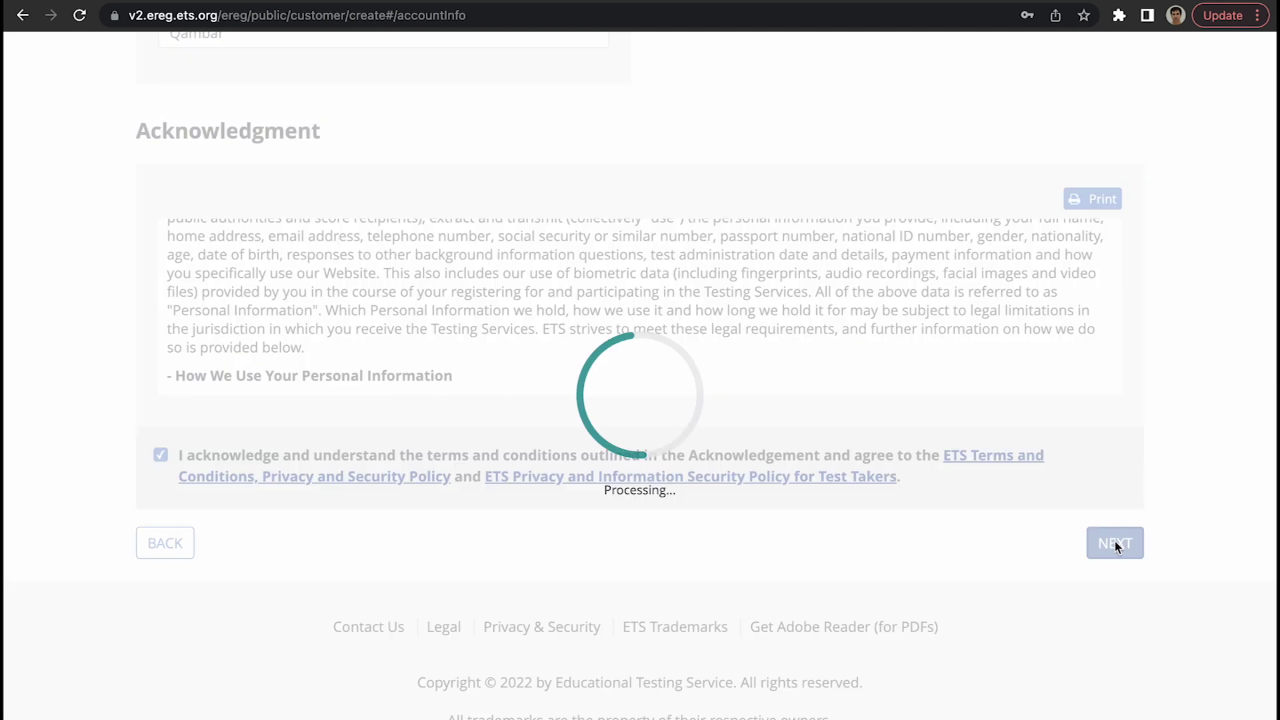
# - Review the personal, address, phone and study details, then submit to create the account
pyautogui.scroll(-2, 1118, 547)
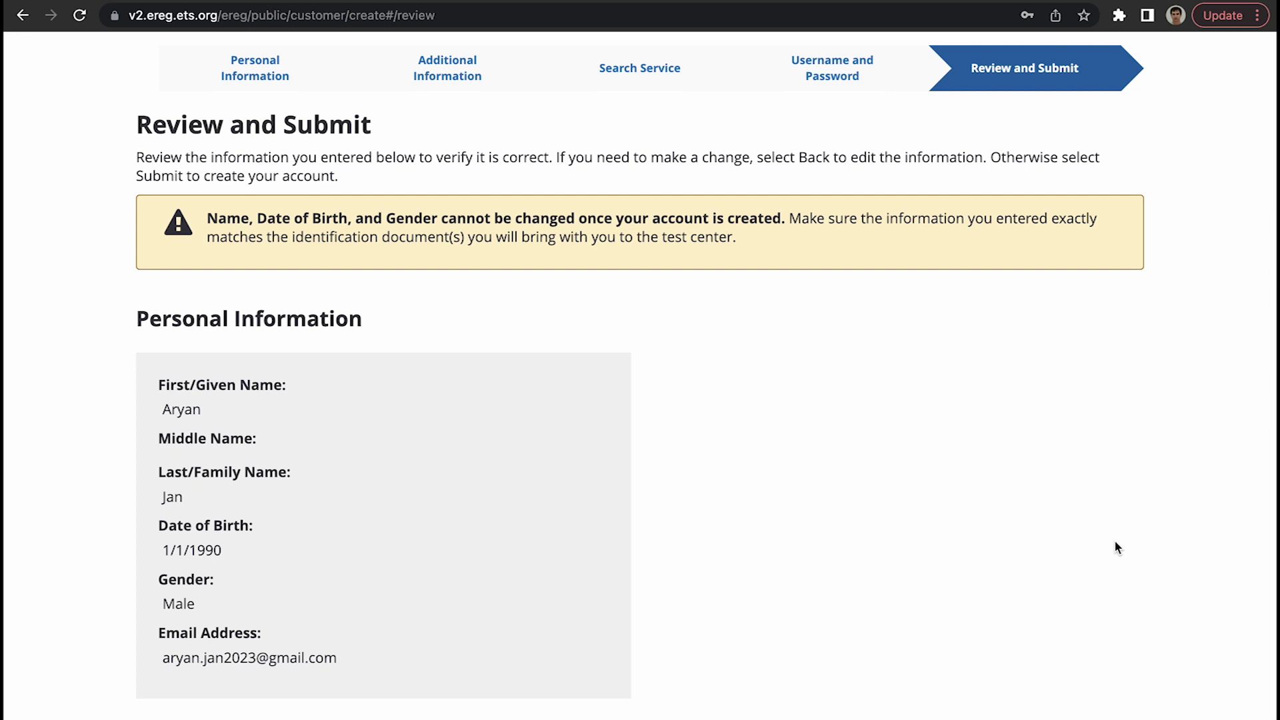
pyautogui.scroll(-1, 227, 412)
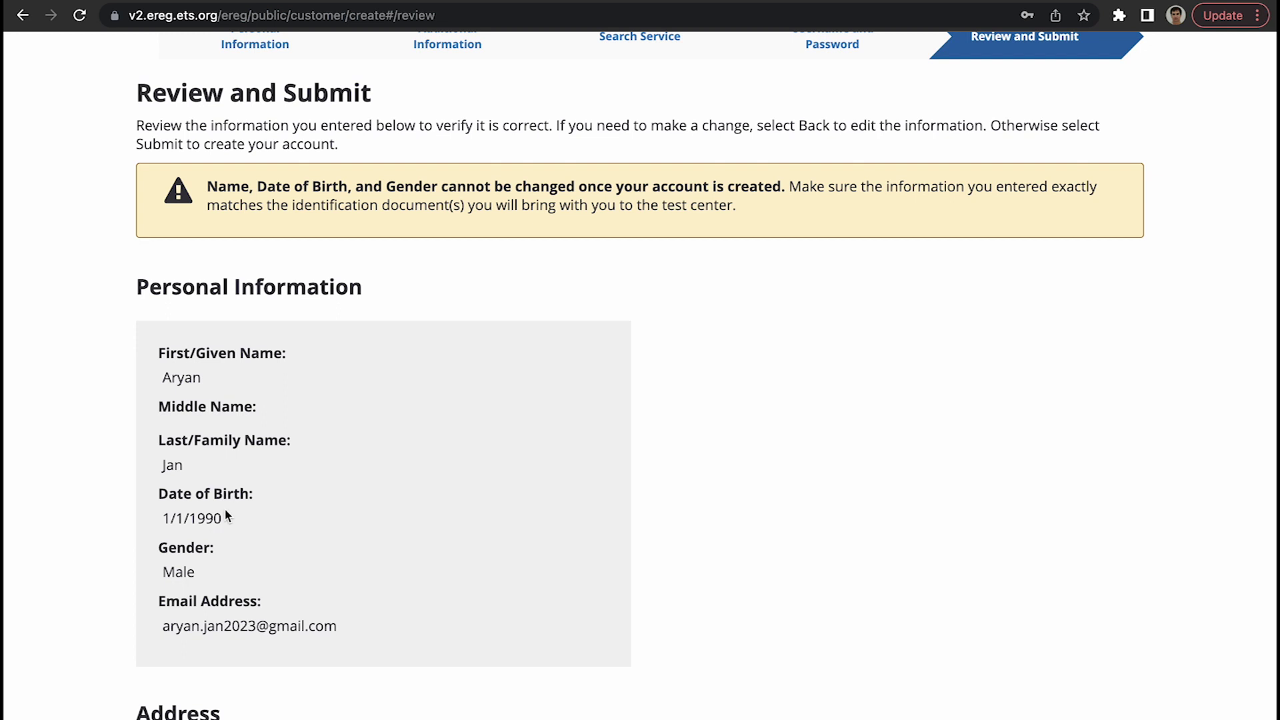
pyautogui.scroll(-2, 200, 500)
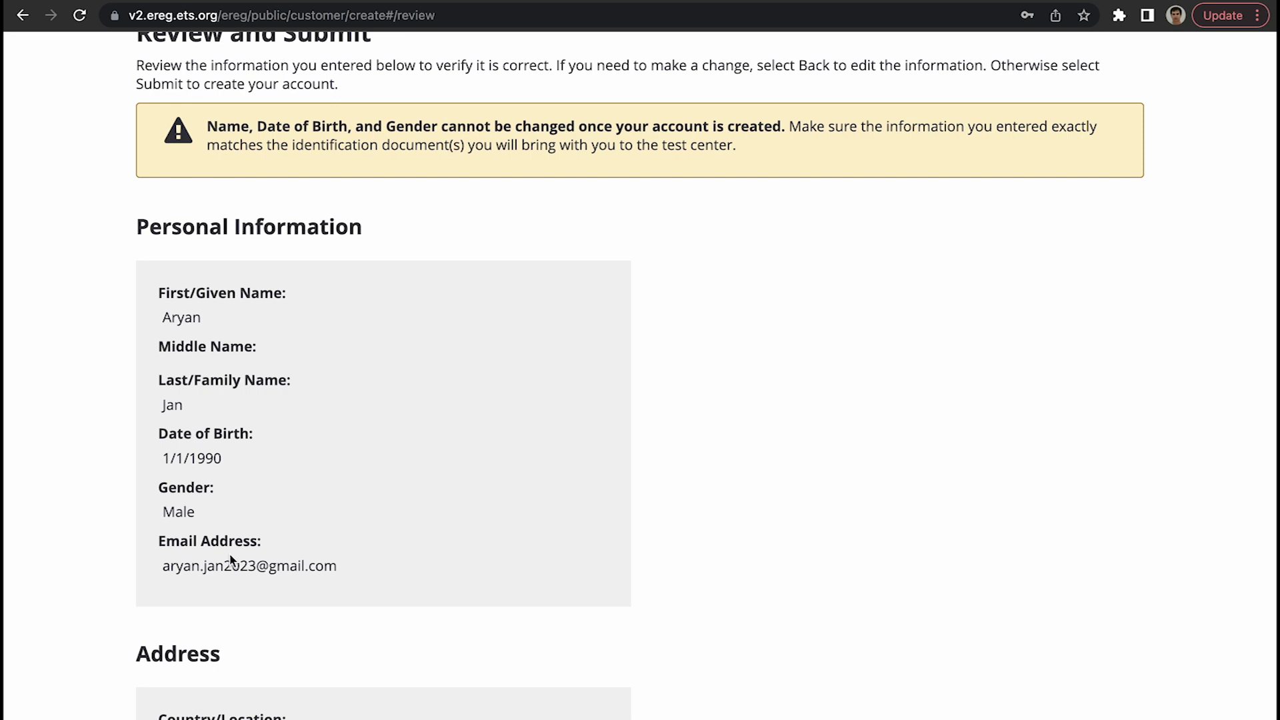
pyautogui.scroll(-2, 231, 559)
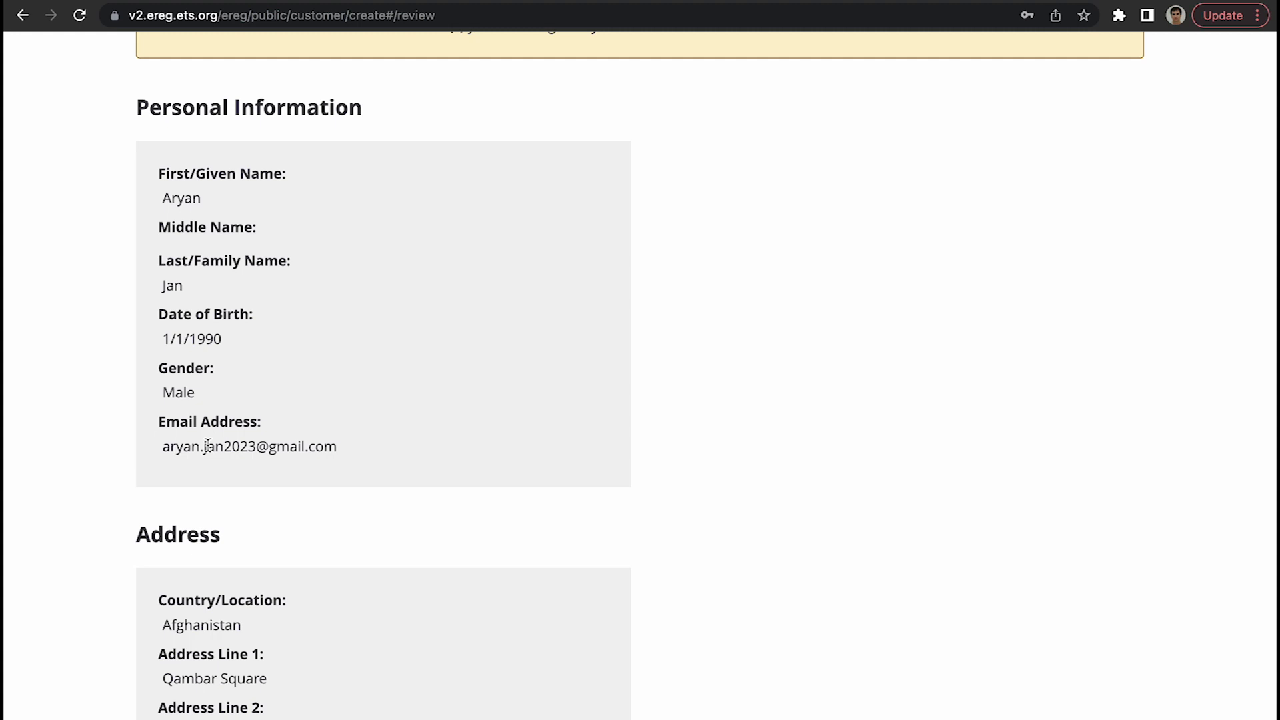
pyautogui.scroll(-5, 207, 445)
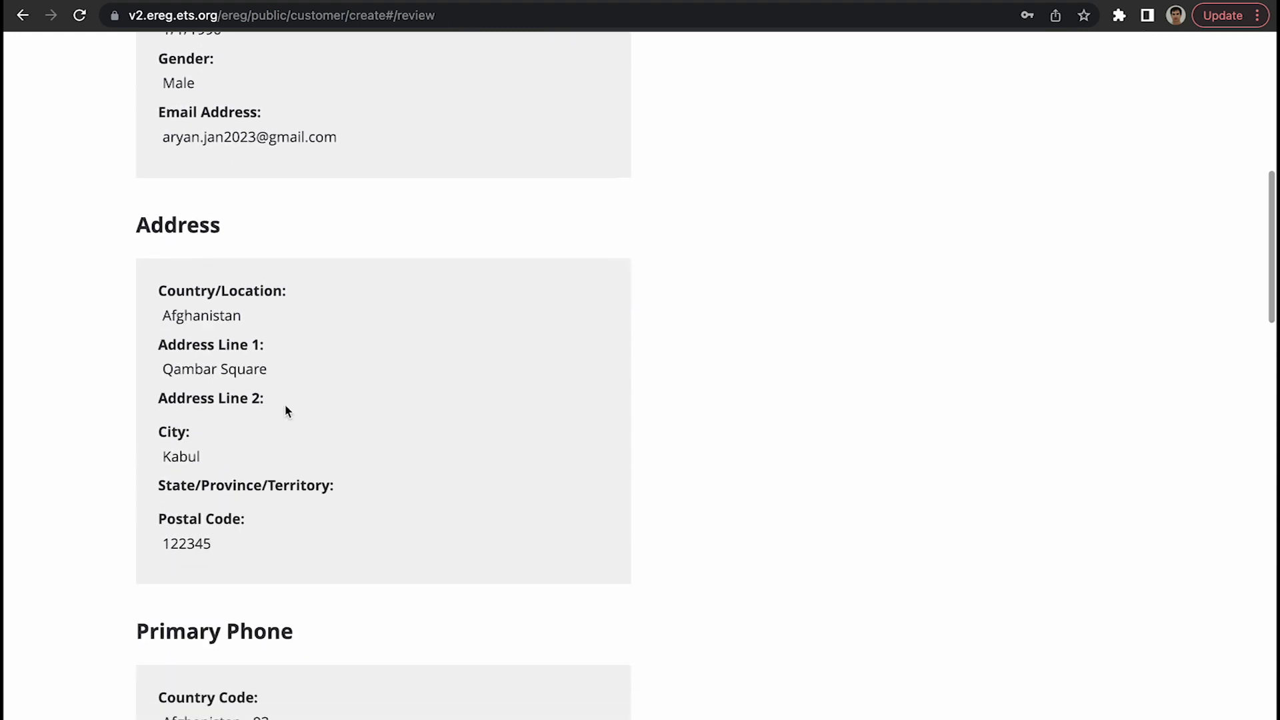
pyautogui.scroll(-3, 287, 410)
pyautogui.scroll(-3, 271, 394)
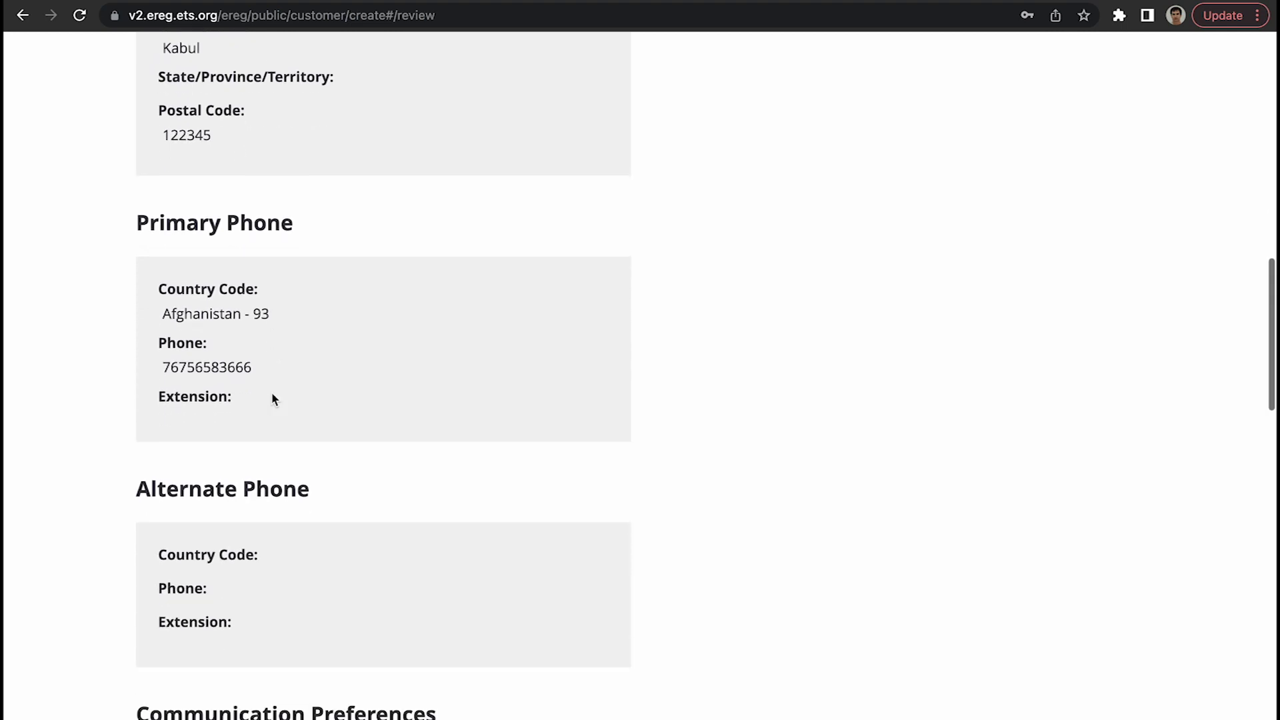
pyautogui.scroll(-1, 271, 391)
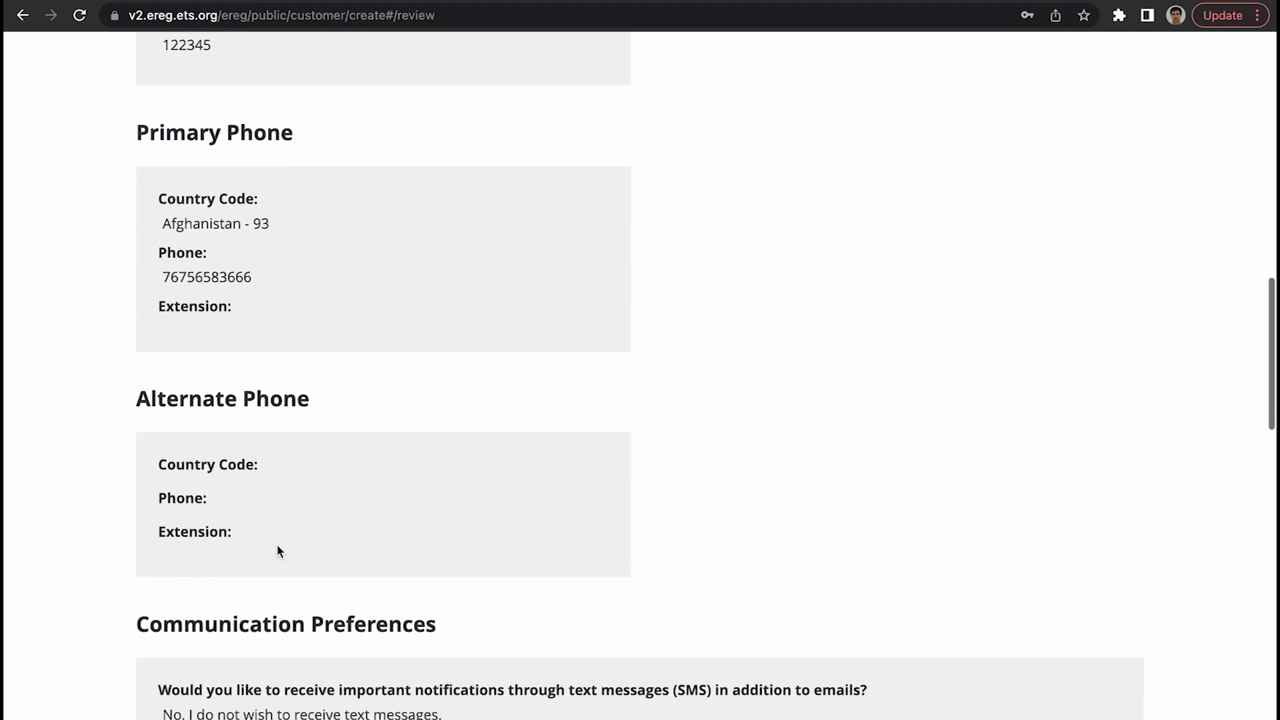
pyautogui.scroll(-6, 277, 544)
pyautogui.scroll(-15, 277, 551)
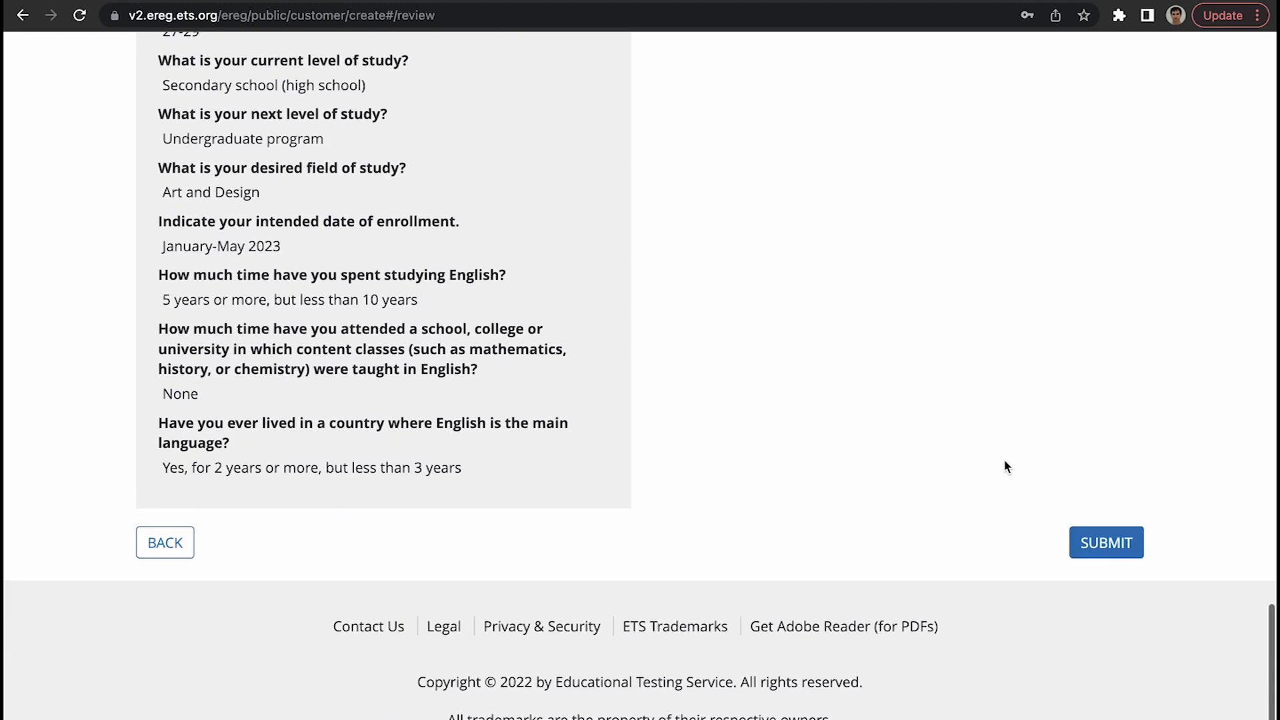
pyautogui.click(1105, 543)
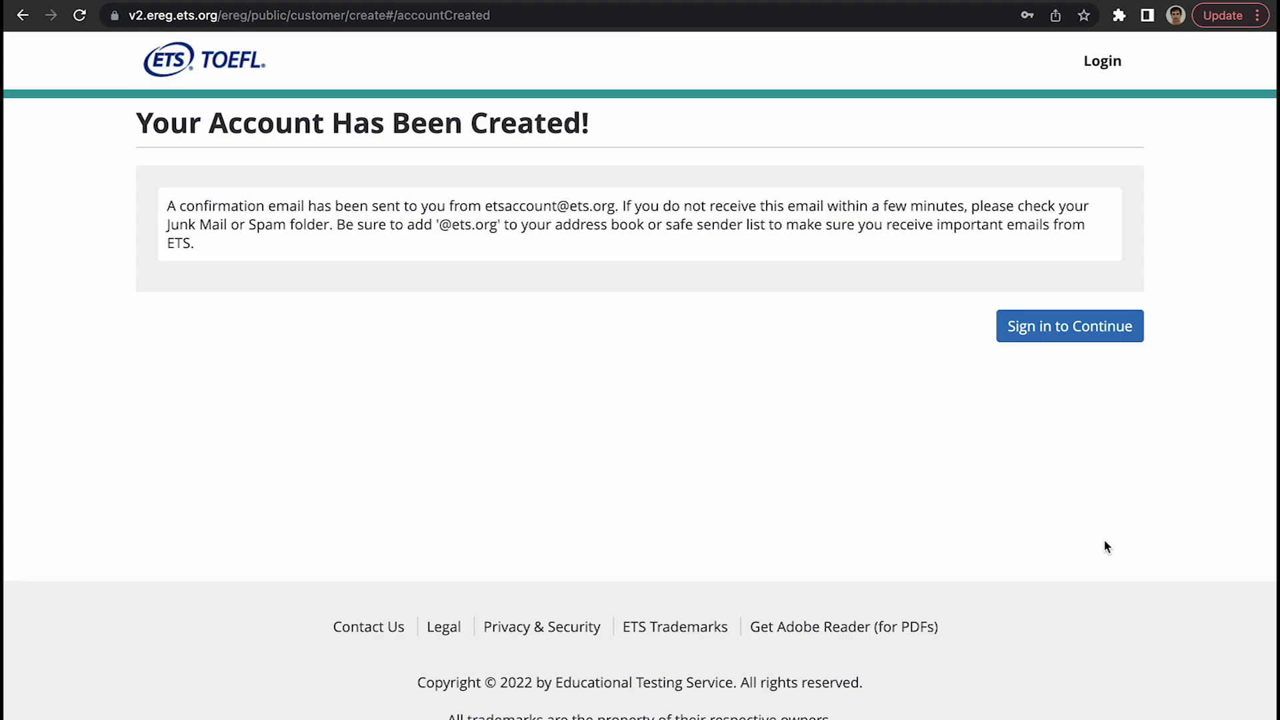
# - Continue from 'Your Account Has Been Created!' to the test taker sign-in page
pyautogui.click(1085, 341)
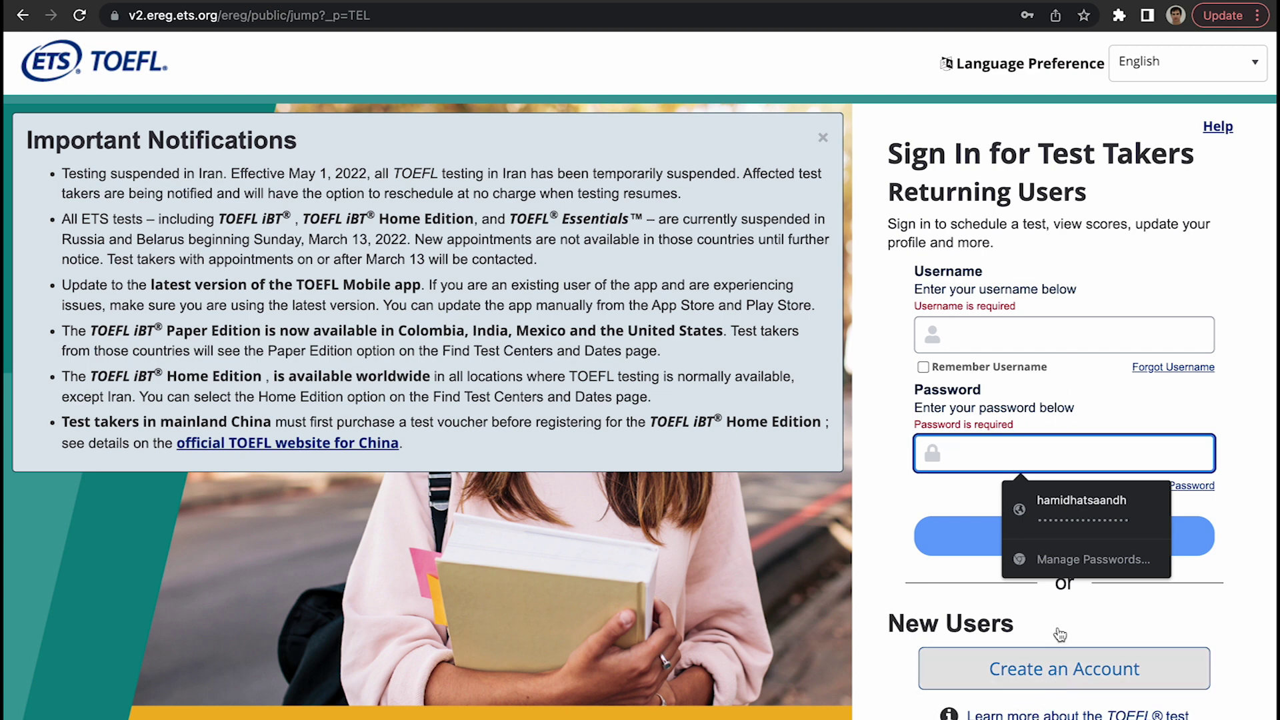
# - Sign in with the new account's username and password to reach My TOEFL Home
pyautogui.click(1003, 342)
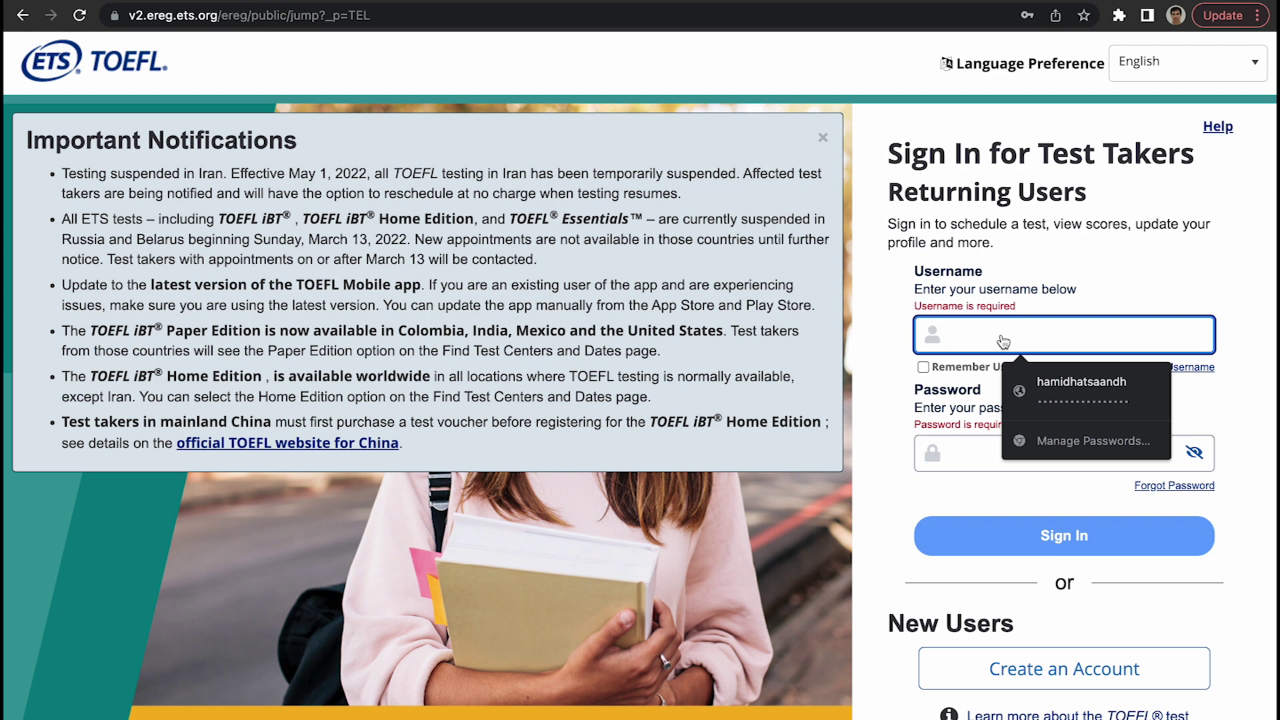
pyautogui.write('aryan')
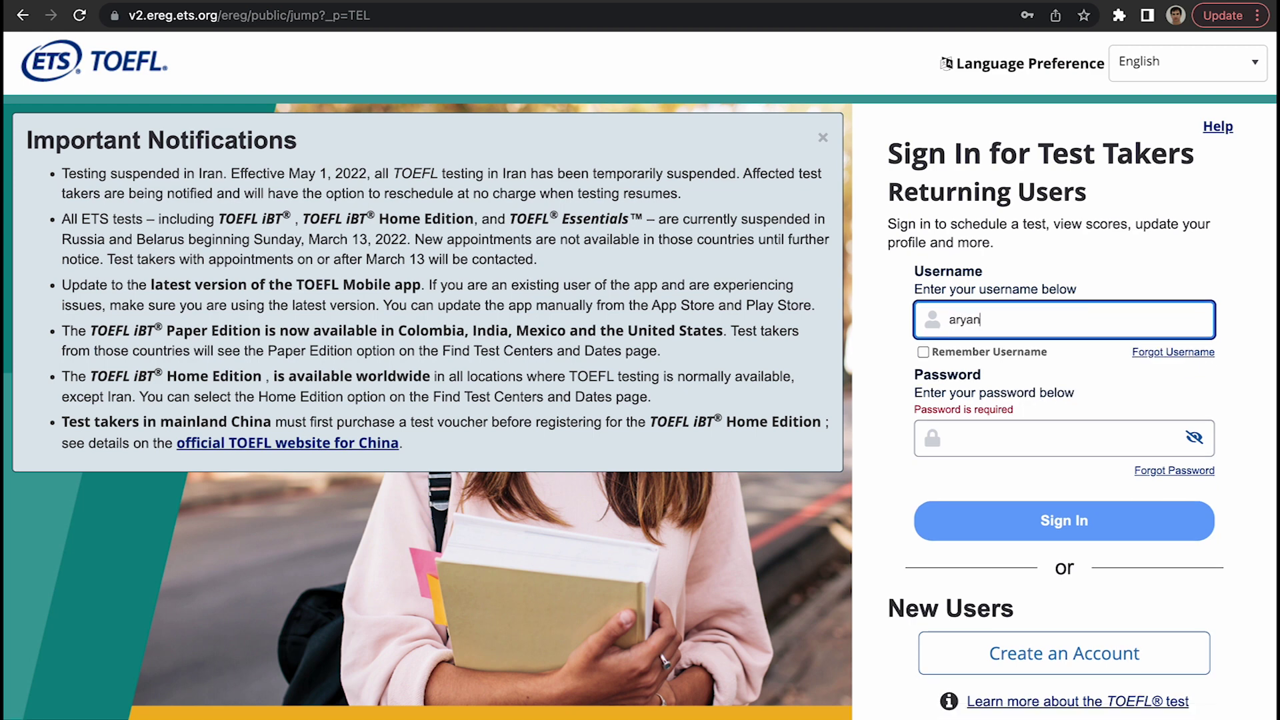
pyautogui.write('11990')
pyautogui.press('Tab')
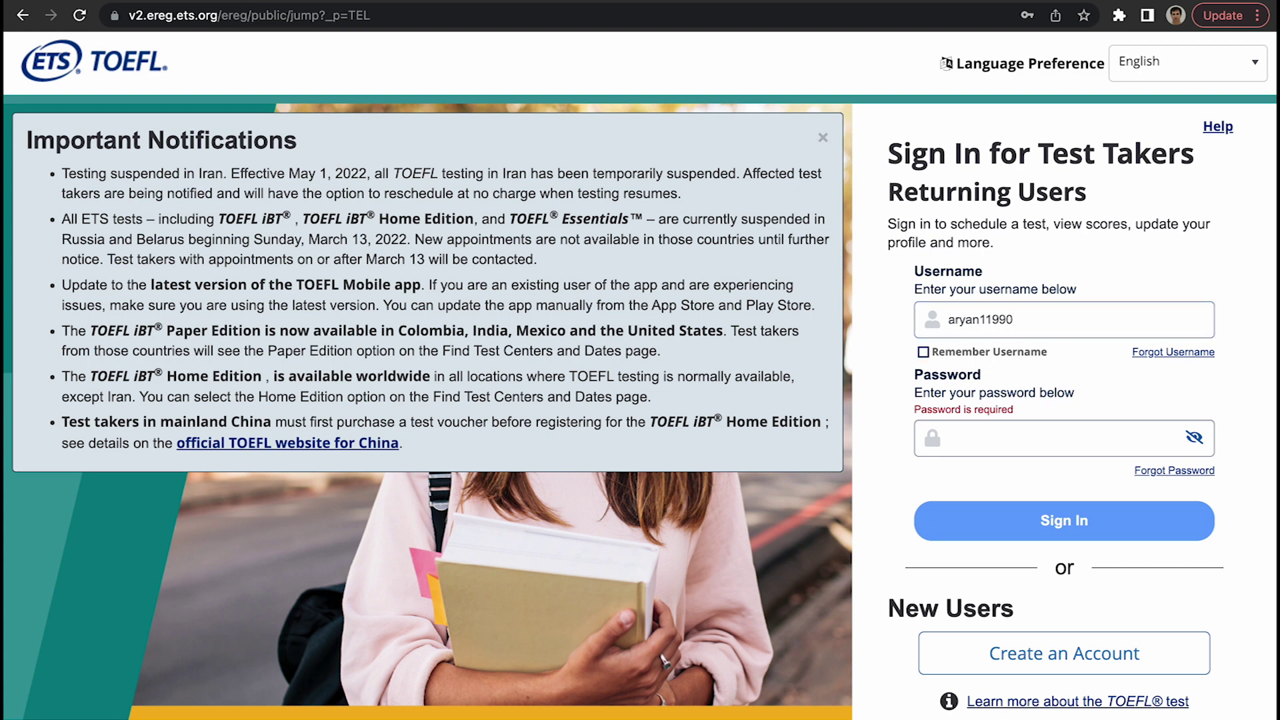
pyautogui.press('Tab')
pyautogui.press('Tab')
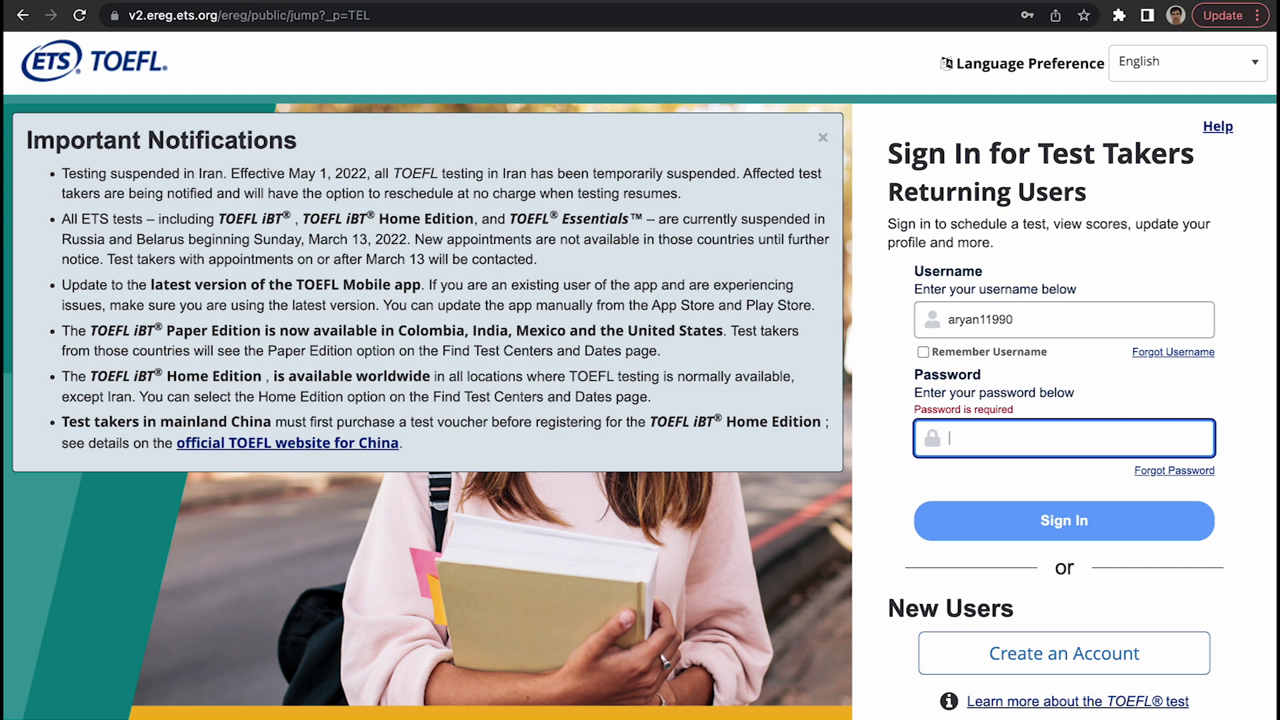
pyautogui.write('•••••••')
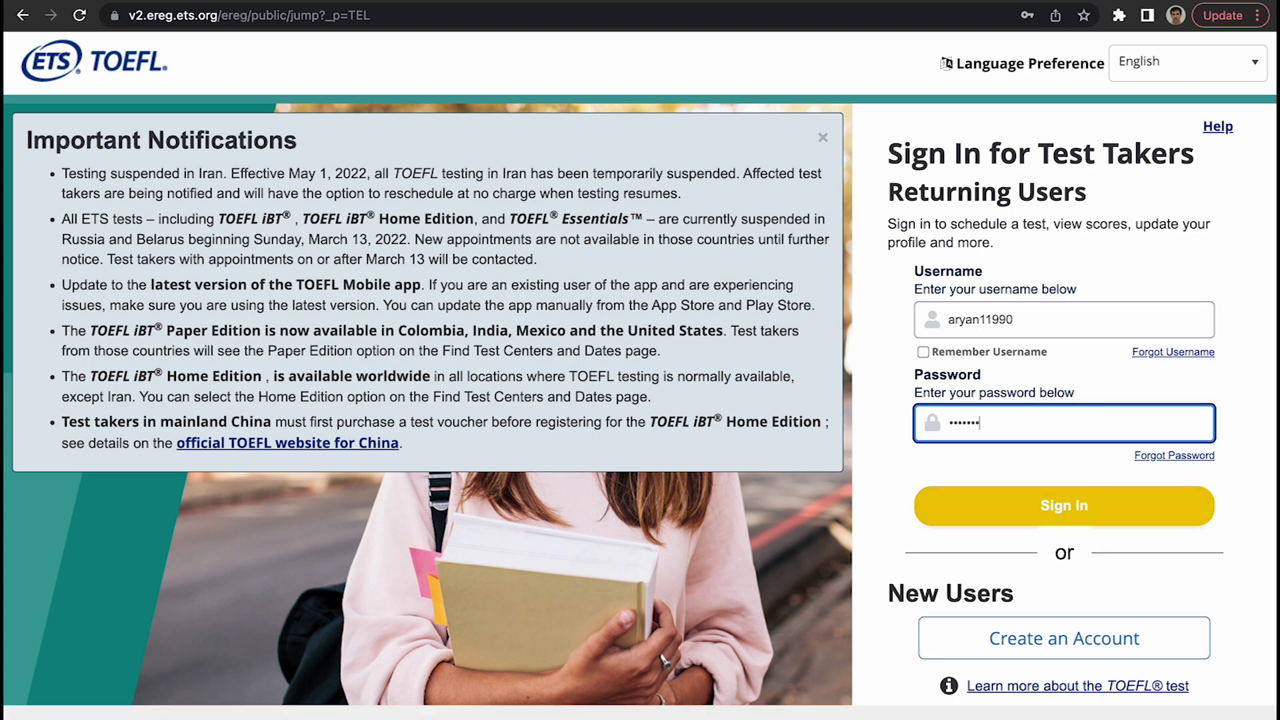
pyautogui.write('••••••')
pyautogui.click(1067, 513)
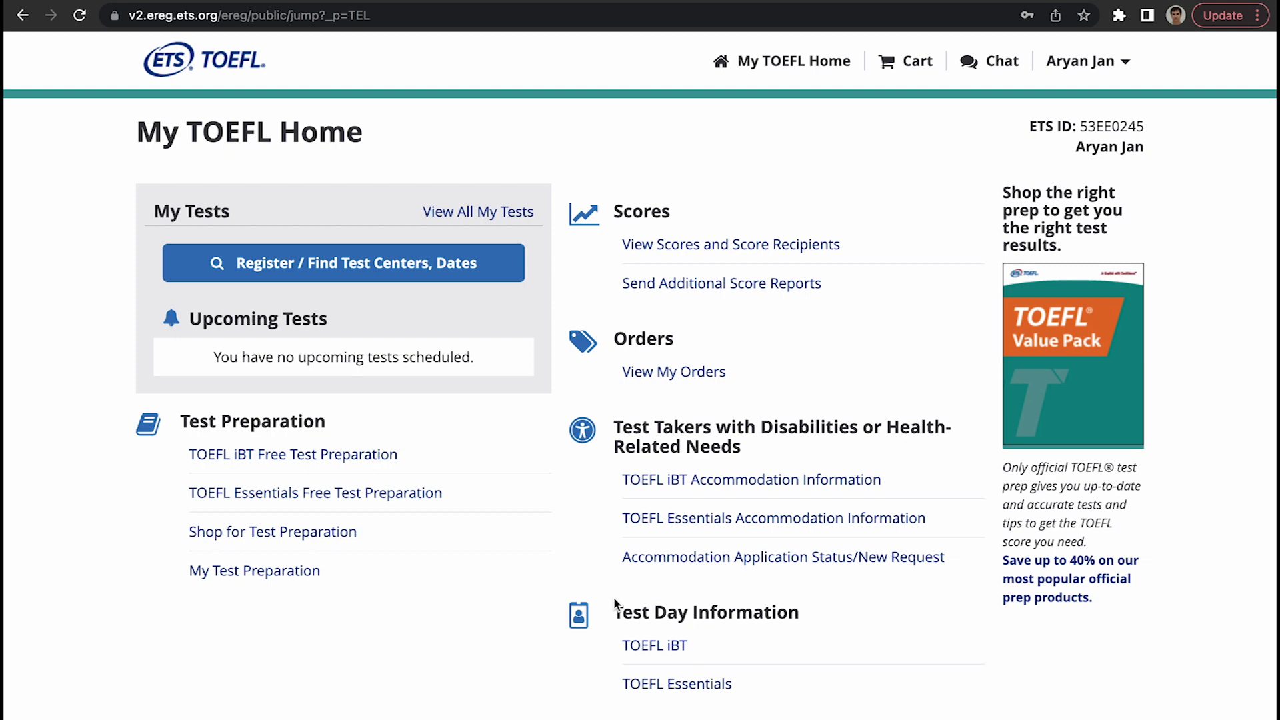
# - Start a new registration via 'Register / Find Test Centers, Dates' under My Tests
pyautogui.scroll(-1, 394, 370)
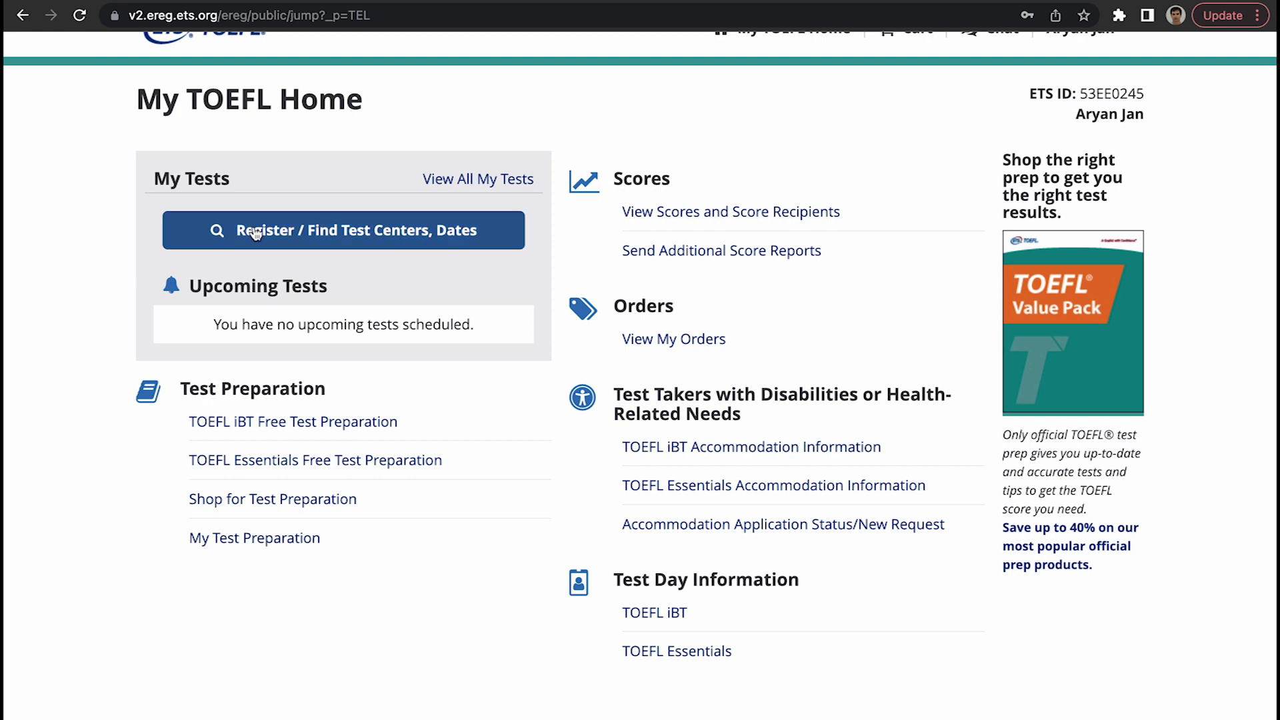
pyautogui.click(326, 240)
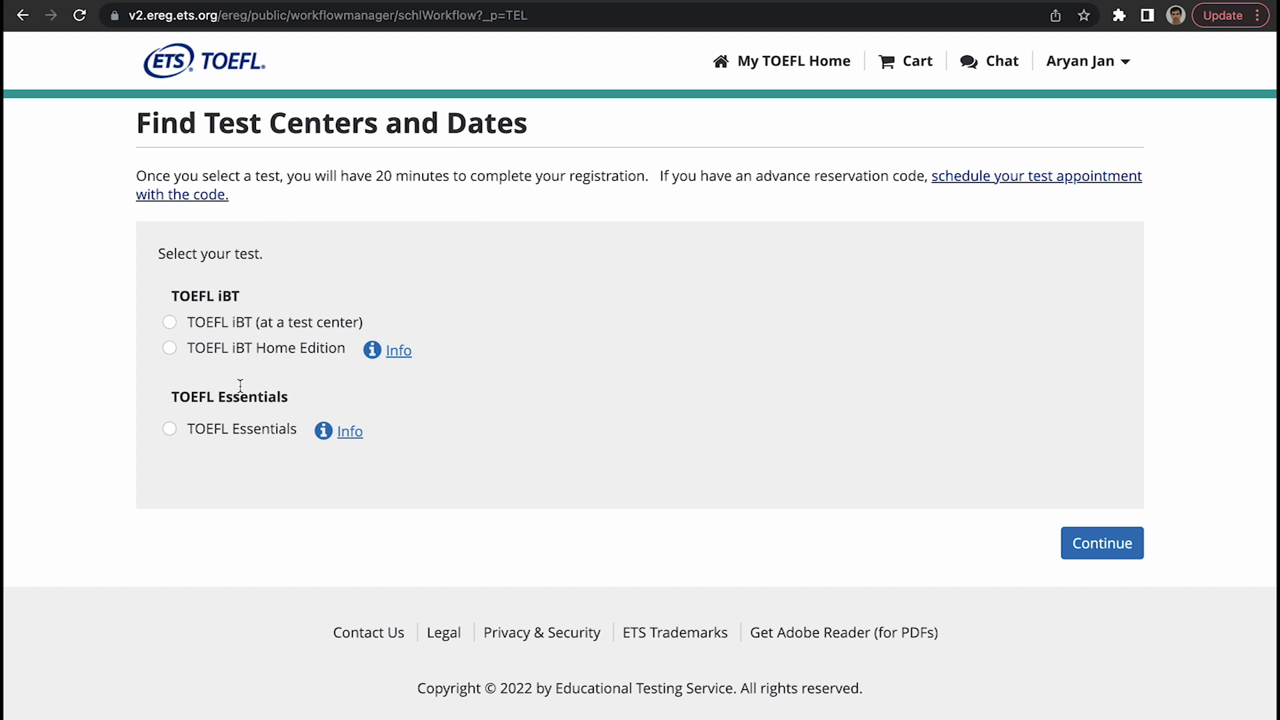
# - Choose TOEFL iBT at a test center with Kabul, Afghanistan as the location
pyautogui.click(170, 324)
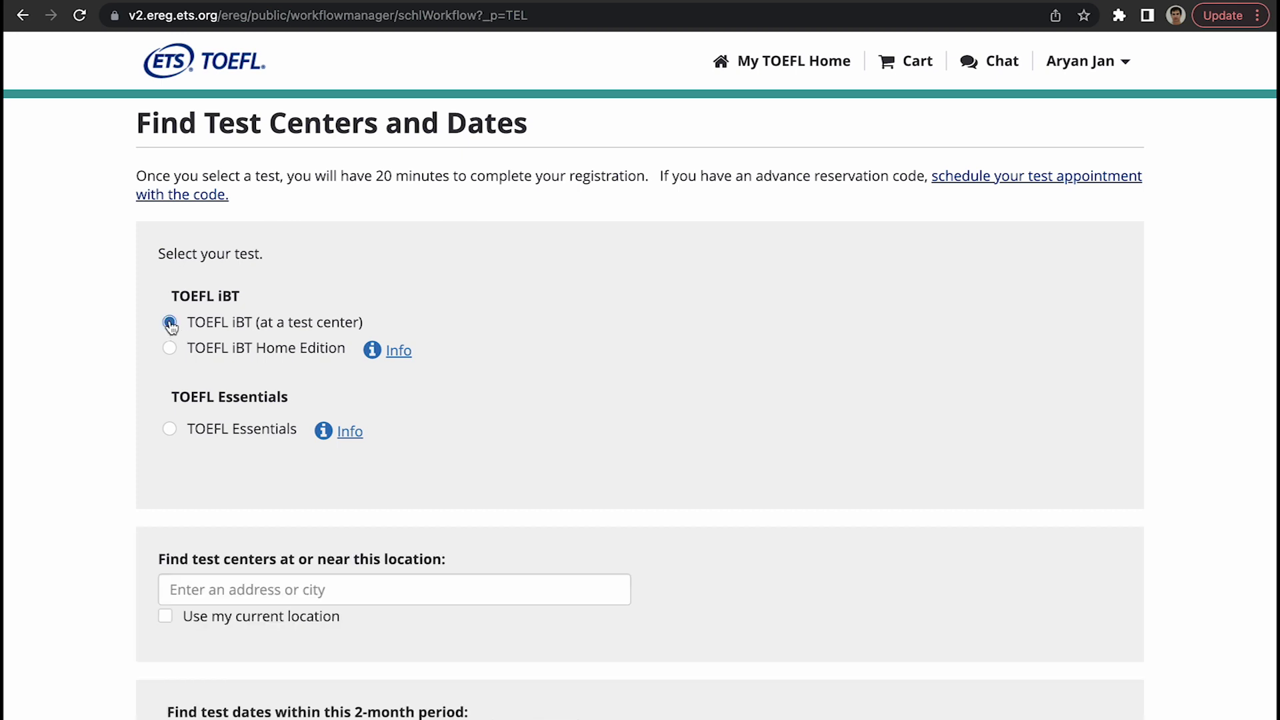
pyautogui.scroll(-2, 169, 323)
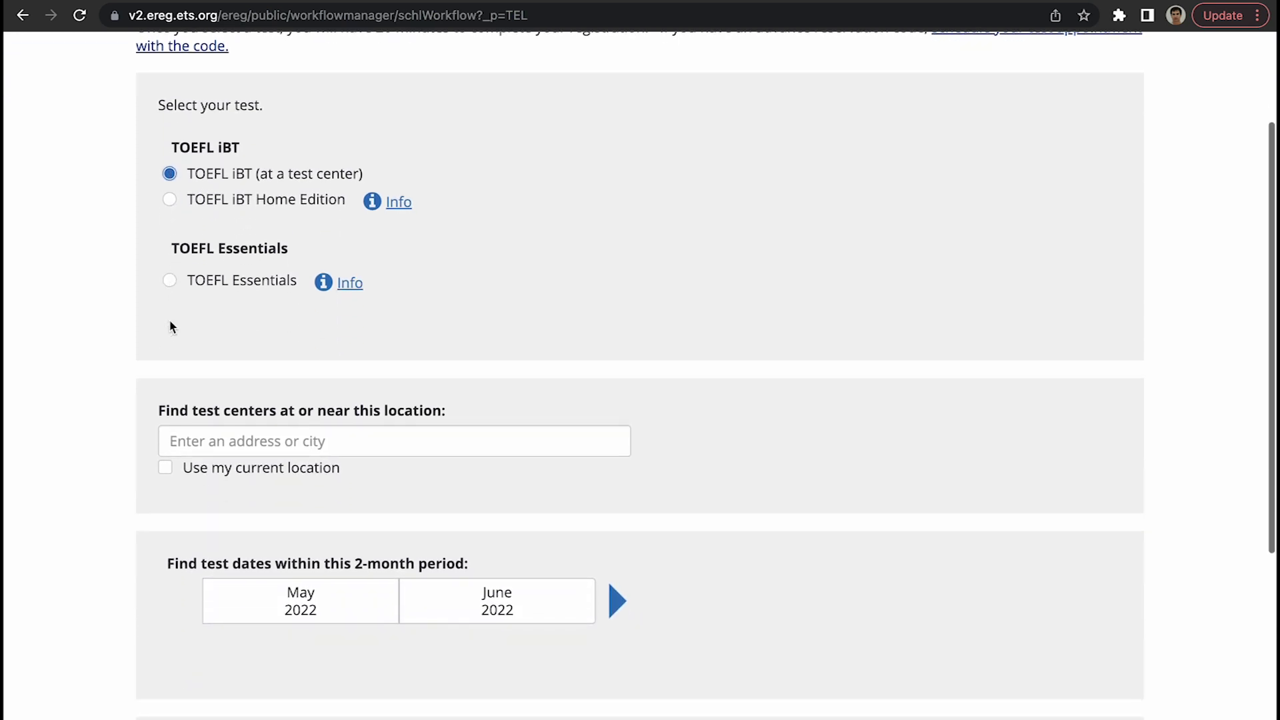
pyautogui.scroll(-2, 346, 325)
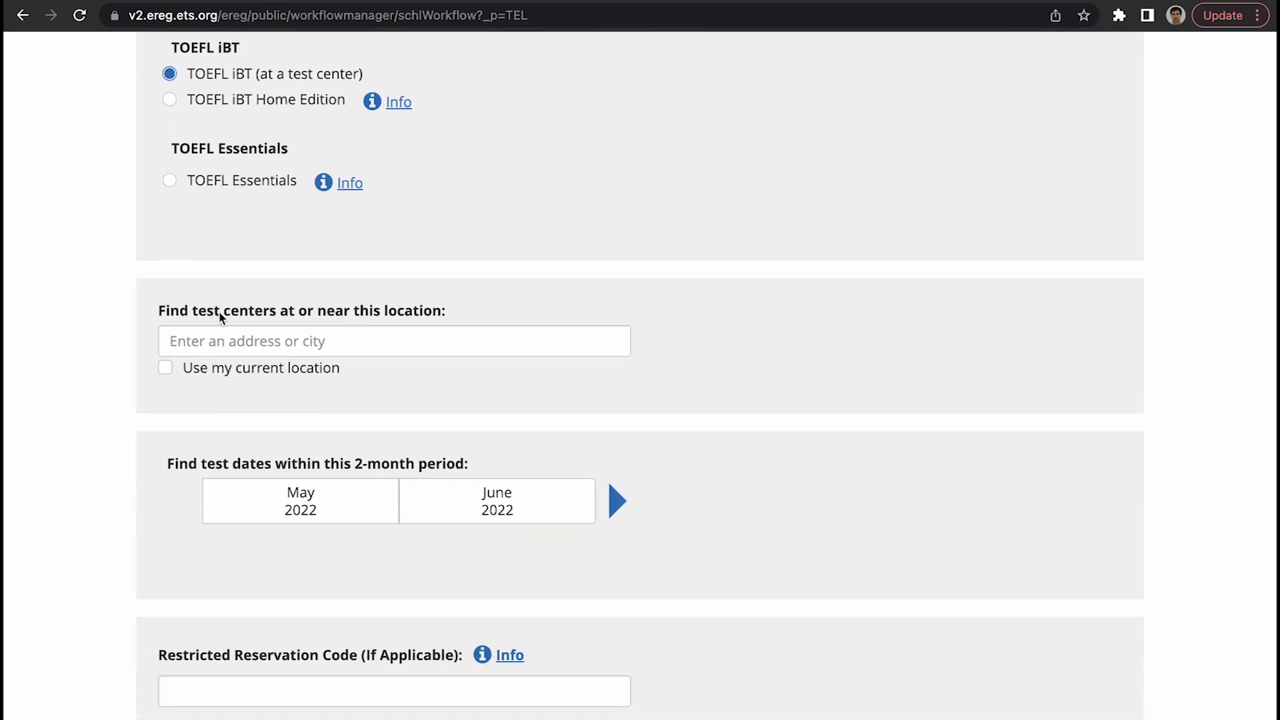
pyautogui.click(244, 339)
pyautogui.write('Kbaul')
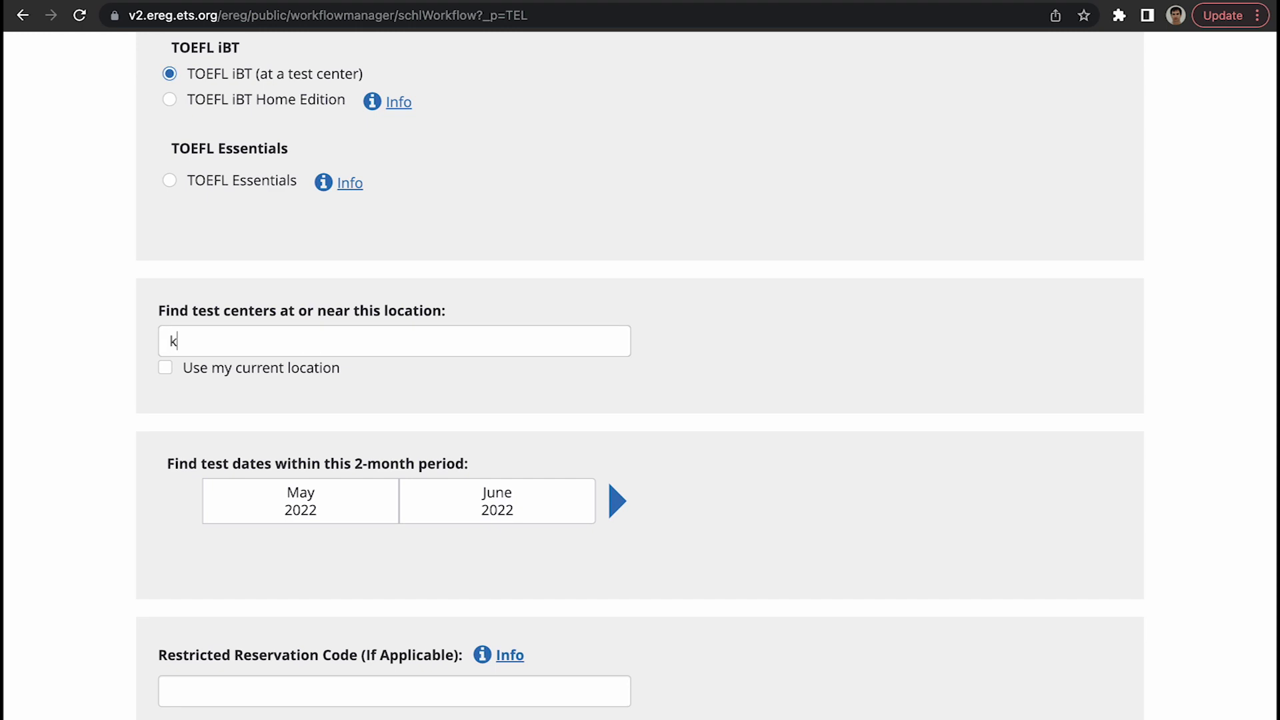
pyautogui.press('BackSpace')
pyautogui.press('BackSpace')
pyautogui.press('BackSpace')
pyautogui.press('BackSpace')
pyautogui.write('abul')
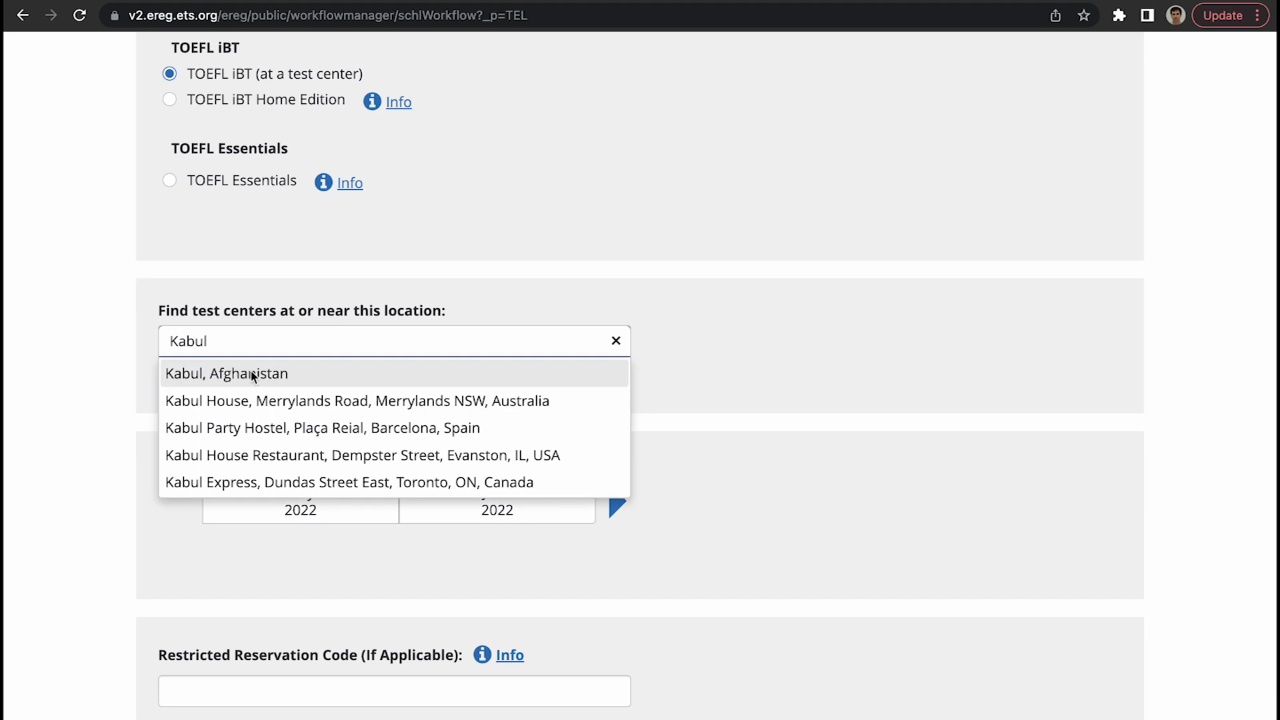
pyautogui.click(251, 371)
# - Select the May–June 2022 date range and submit the test center search
pyautogui.scroll(-1, 194, 445)
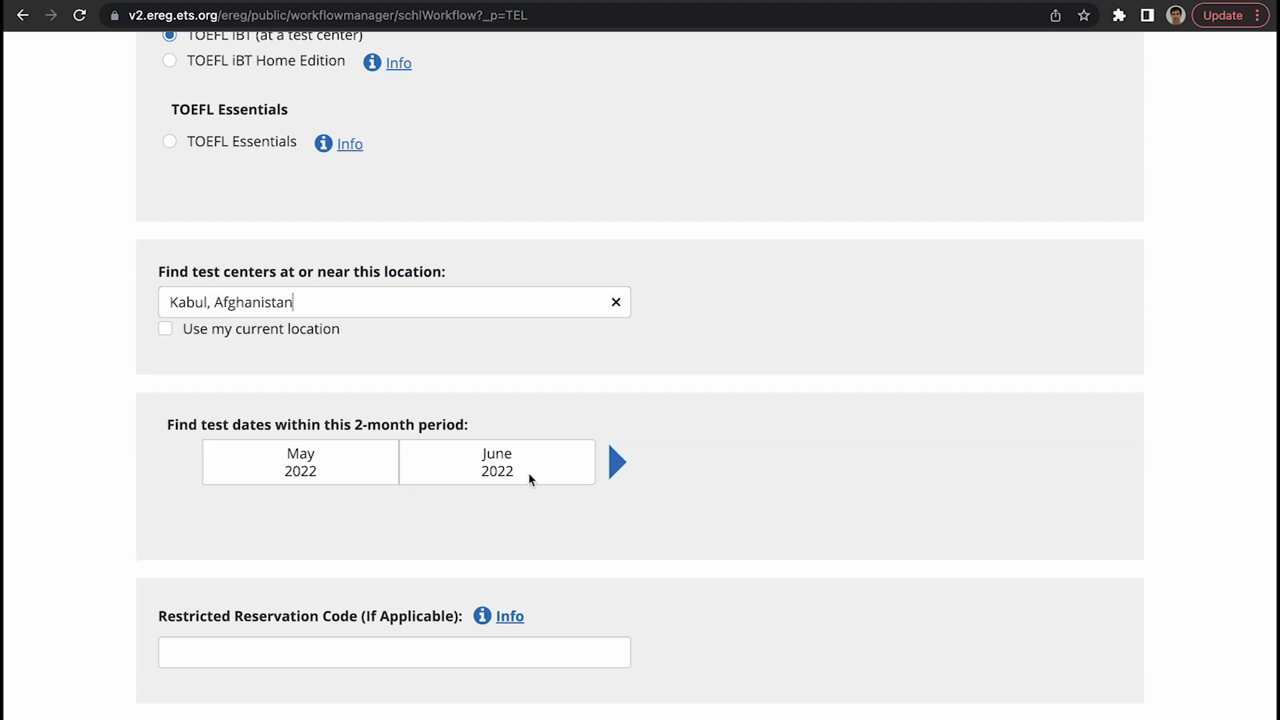
pyautogui.click(618, 463)
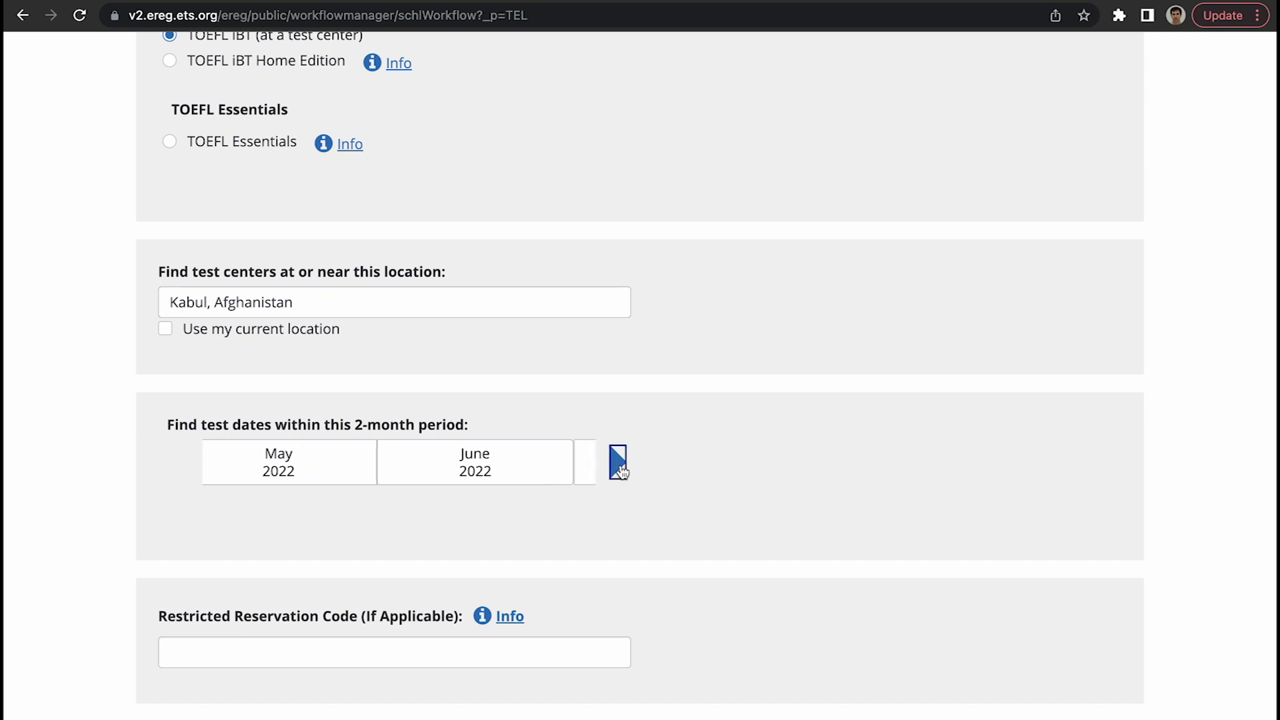
pyautogui.click(182, 462)
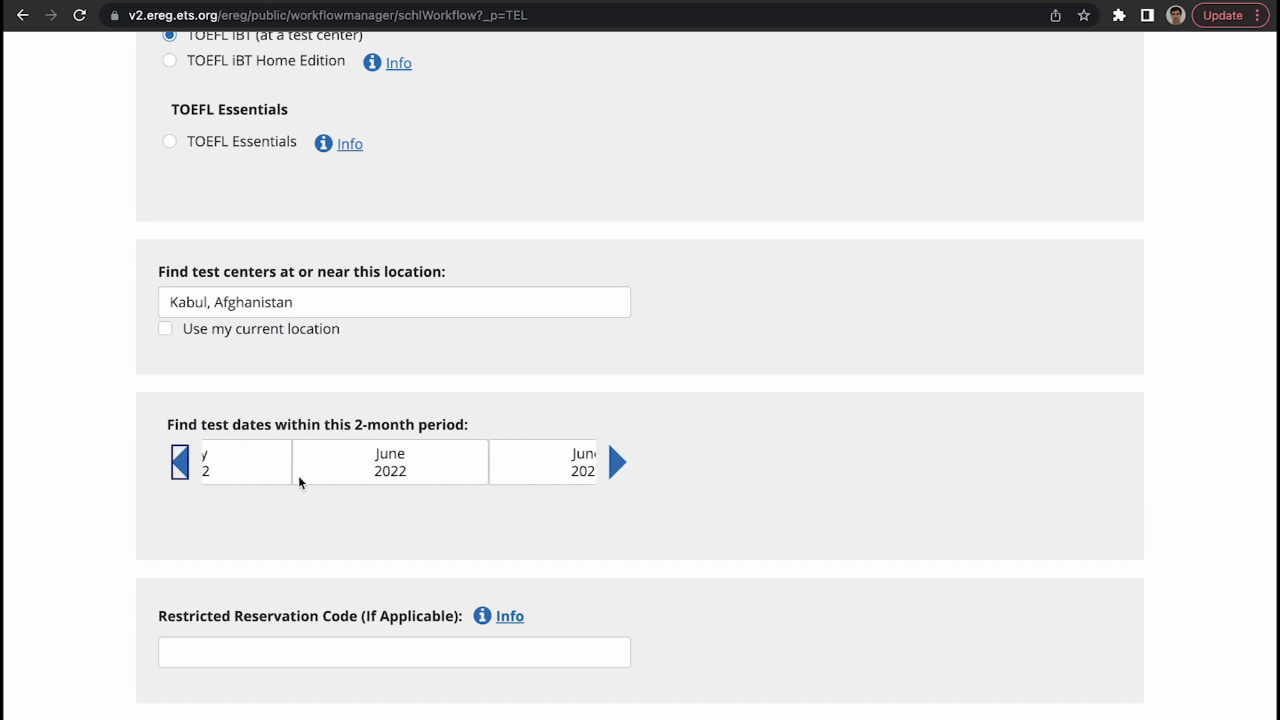
pyautogui.moveTo(1096, 1)
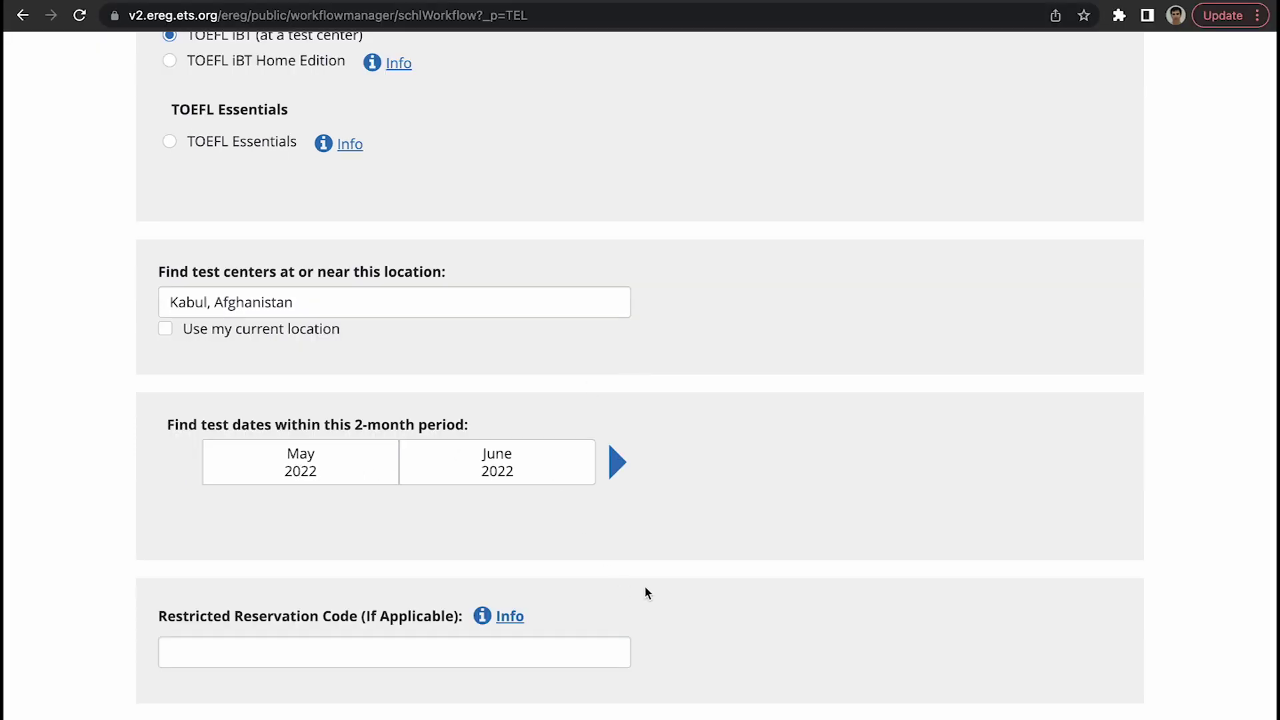
pyautogui.scroll(-1, 645, 591)
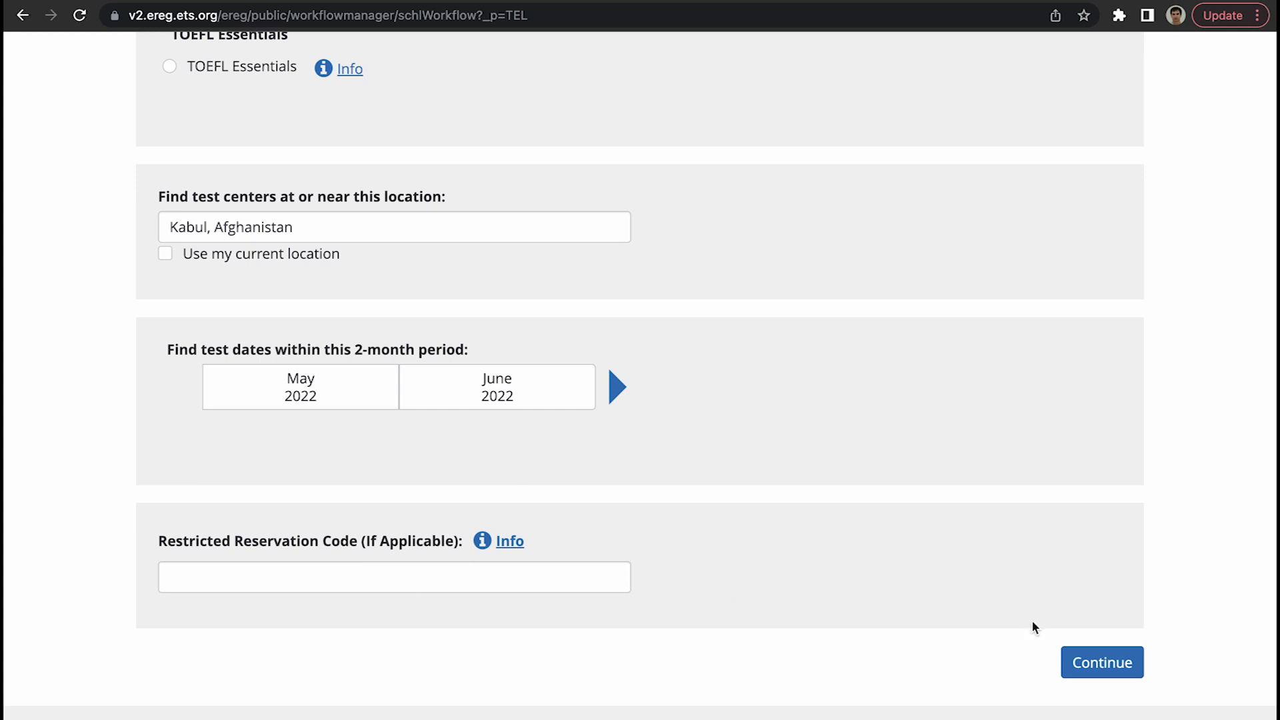
pyautogui.click(1100, 676)
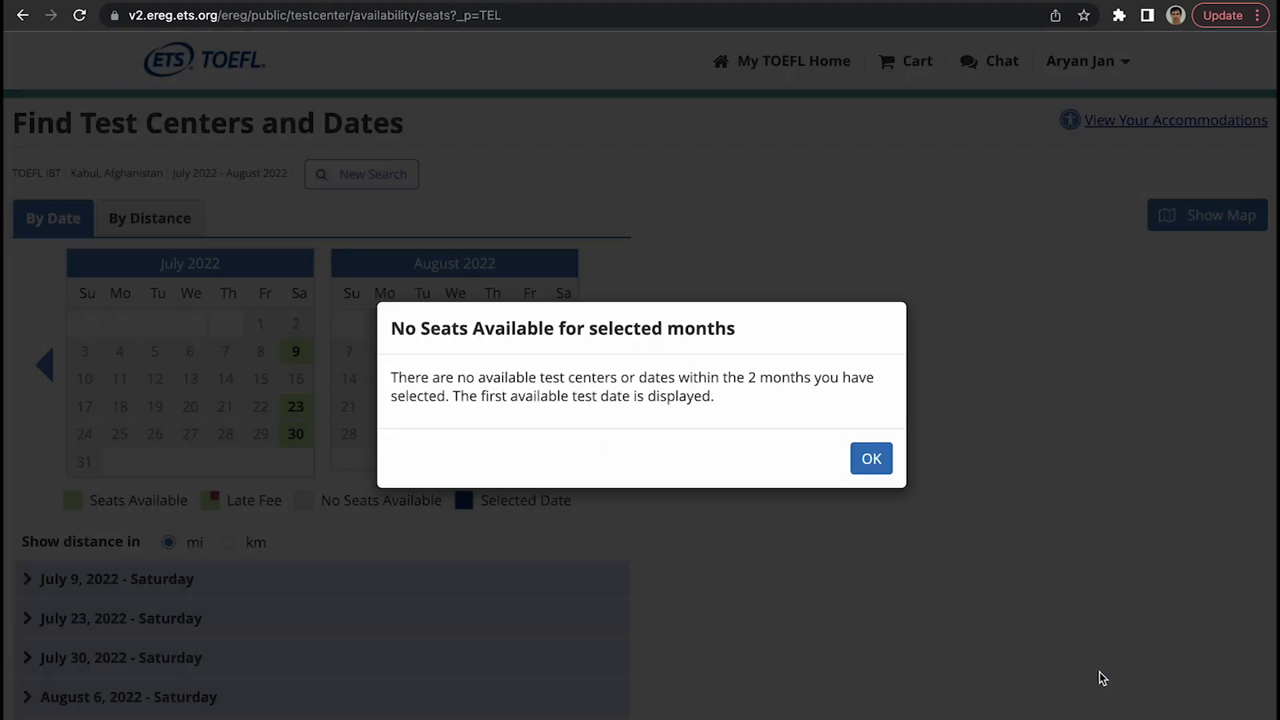
# - Dismiss the no-seats notice and register for Kateb University's 10:00 AM July 9, 2022 session
pyautogui.click(884, 462)
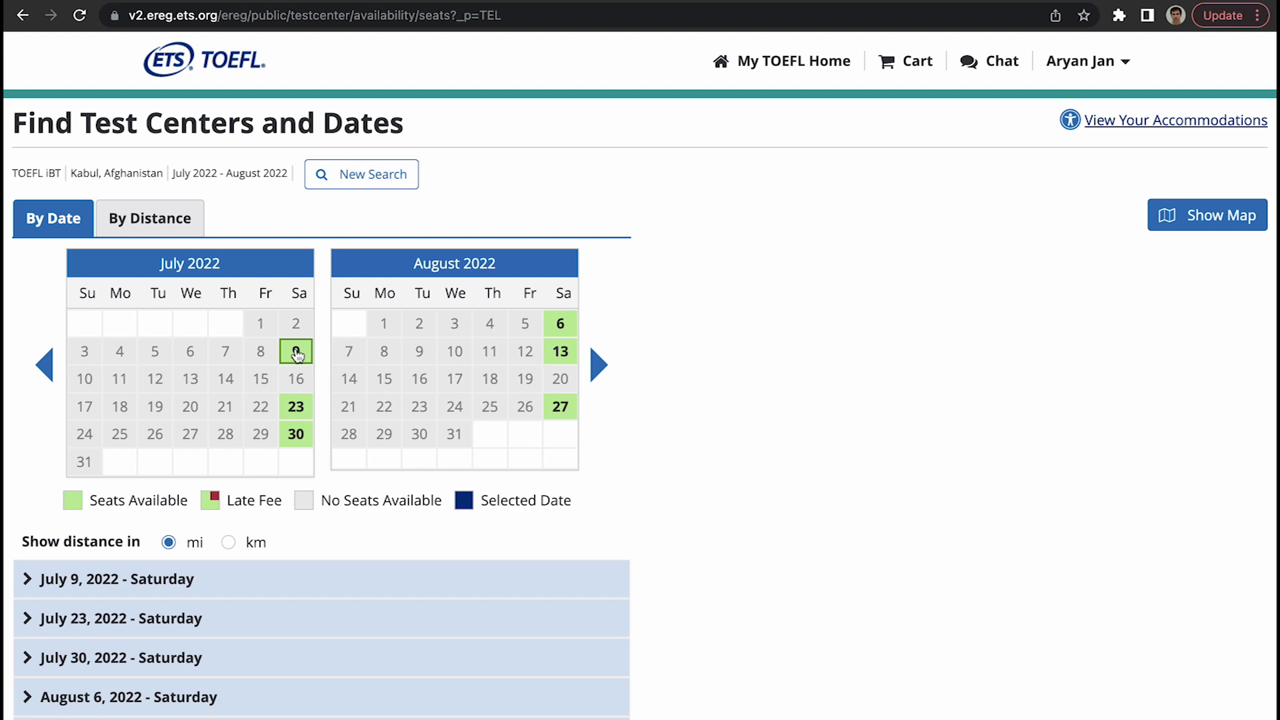
pyautogui.click(296, 351)
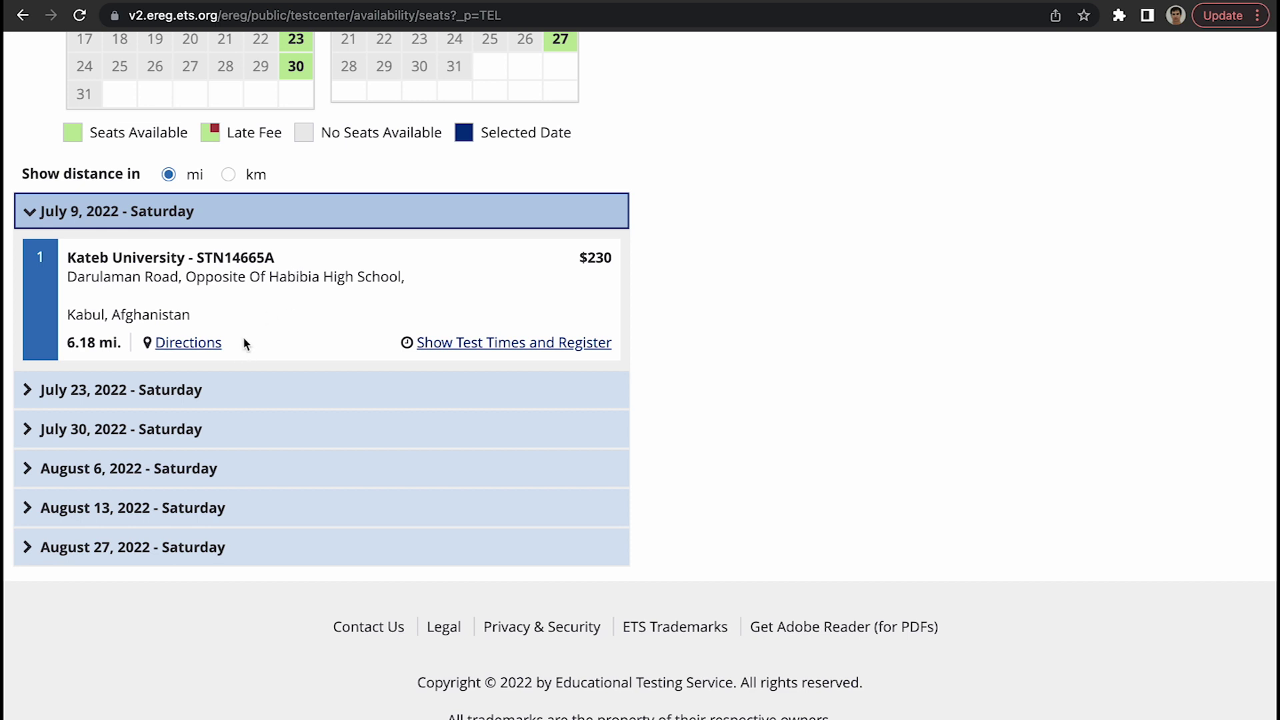
pyautogui.click(512, 342)
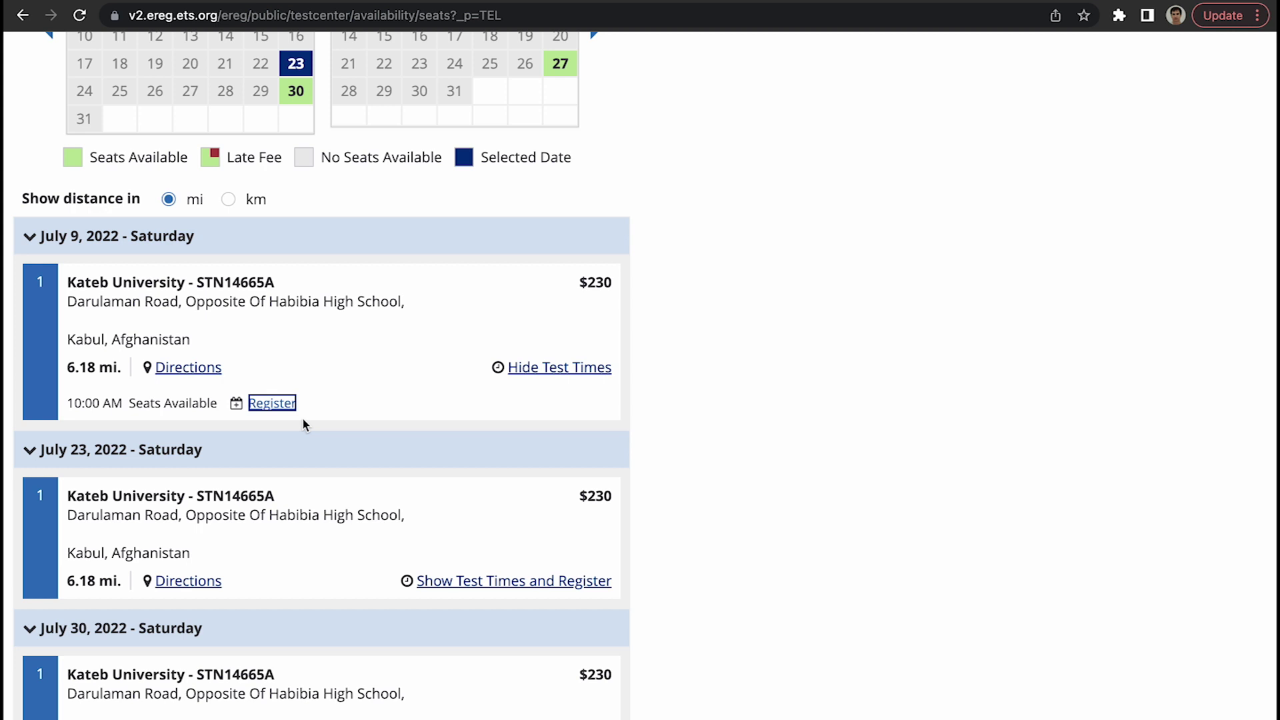
pyautogui.click(280, 404)
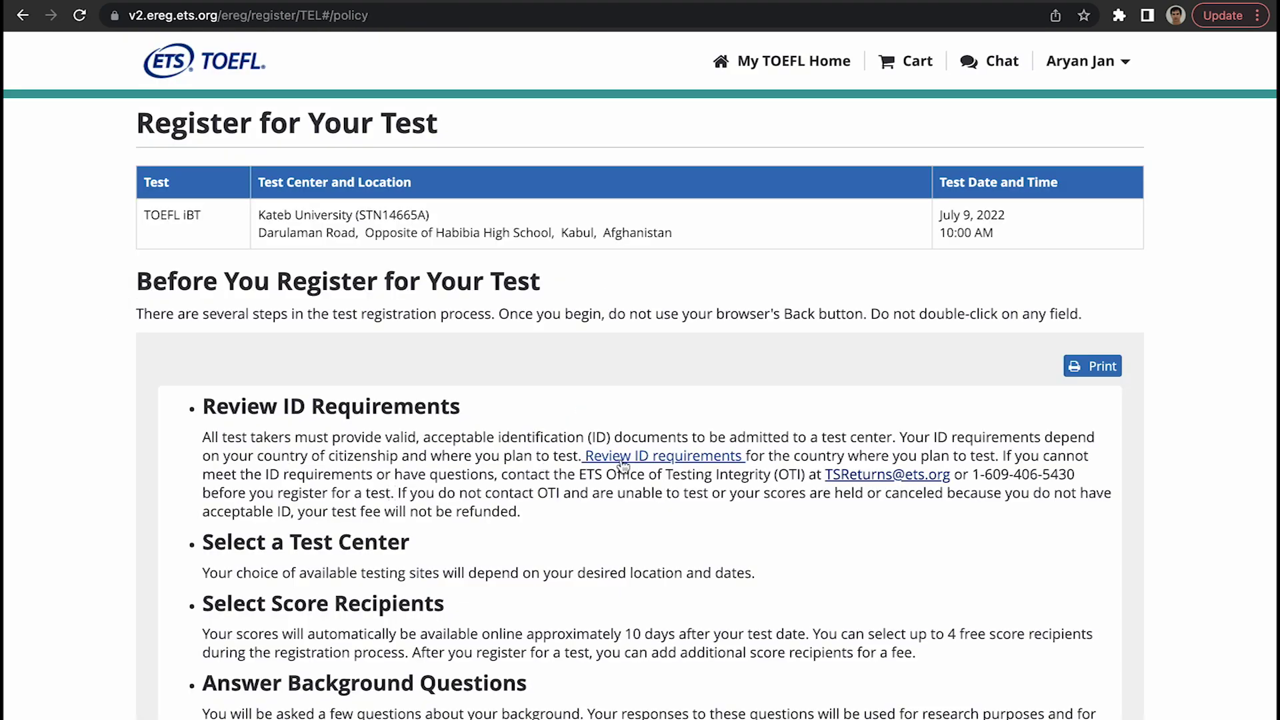
# - Open the 'Review ID requirements' link in a new Chrome tab
pyautogui.rightClick(658, 457)
pyautogui.click(694, 466)
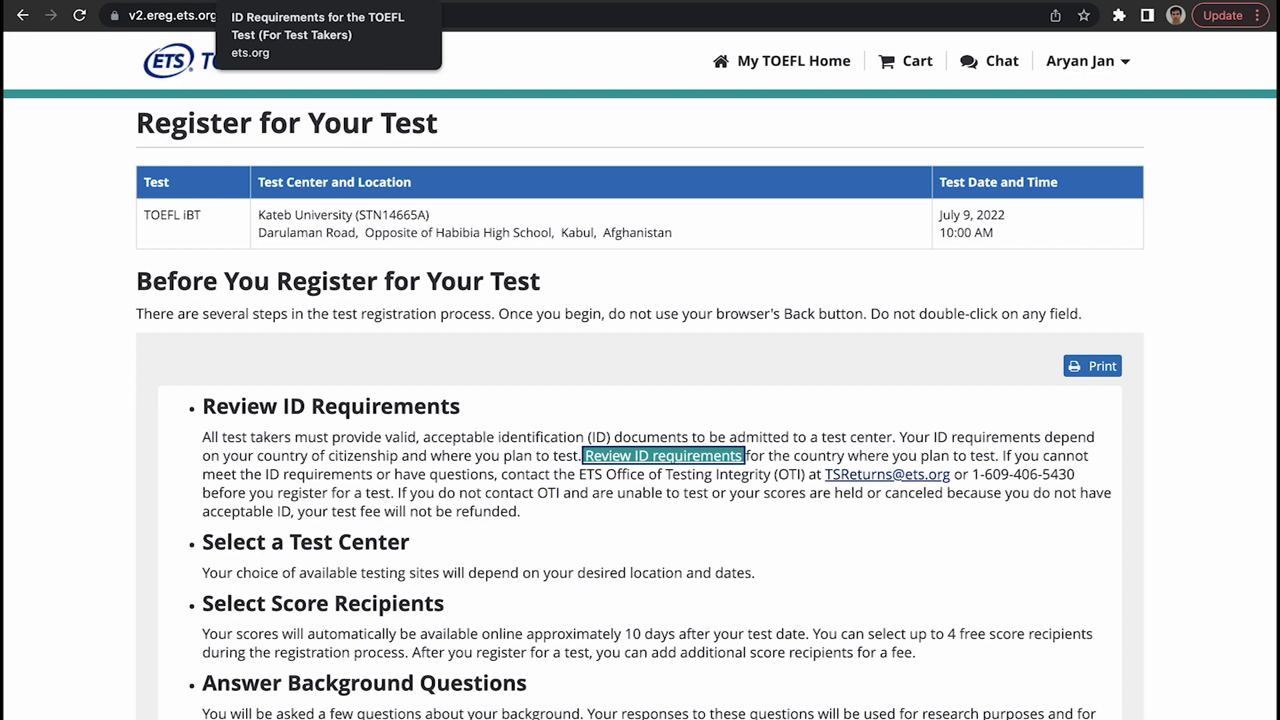
# - View Afghanistan's ID requirements, then tick the registration acknowledgement checkbox
pyautogui.hotkey('ctrl', 'Tab')
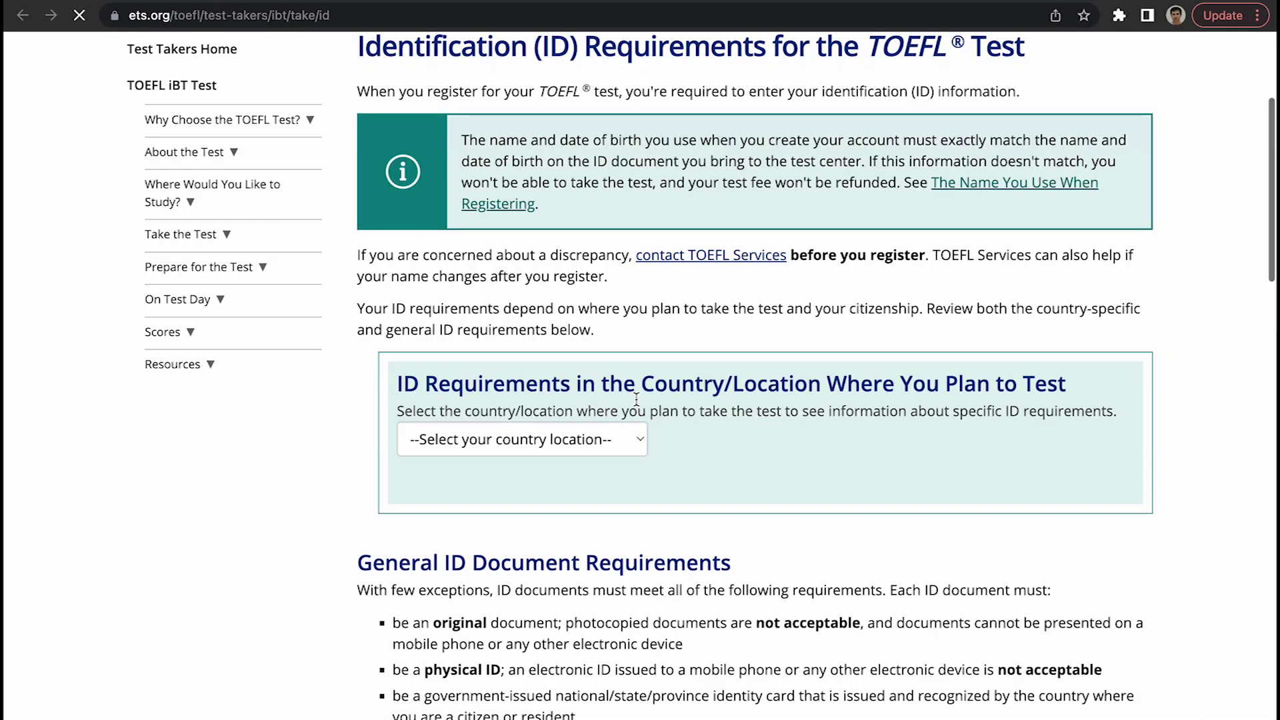
pyautogui.scroll(-1, 654, 579)
pyautogui.scroll(3, 654, 579)
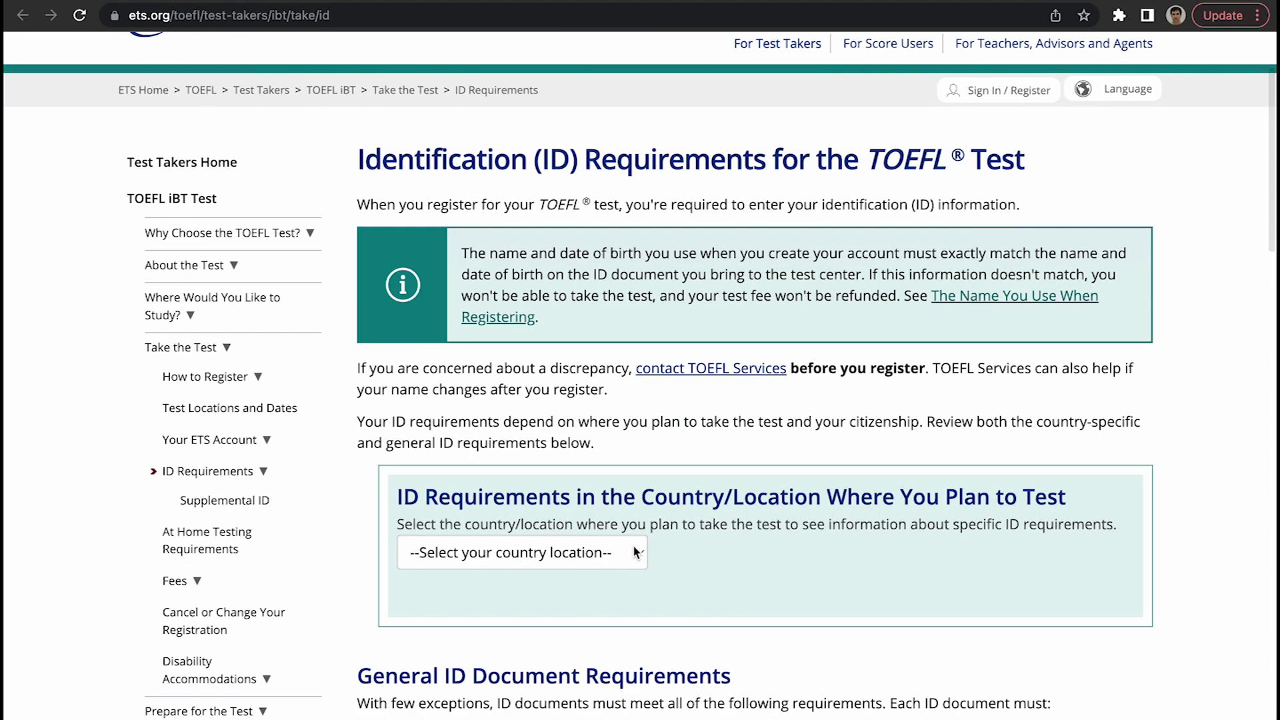
pyautogui.click(631, 557)
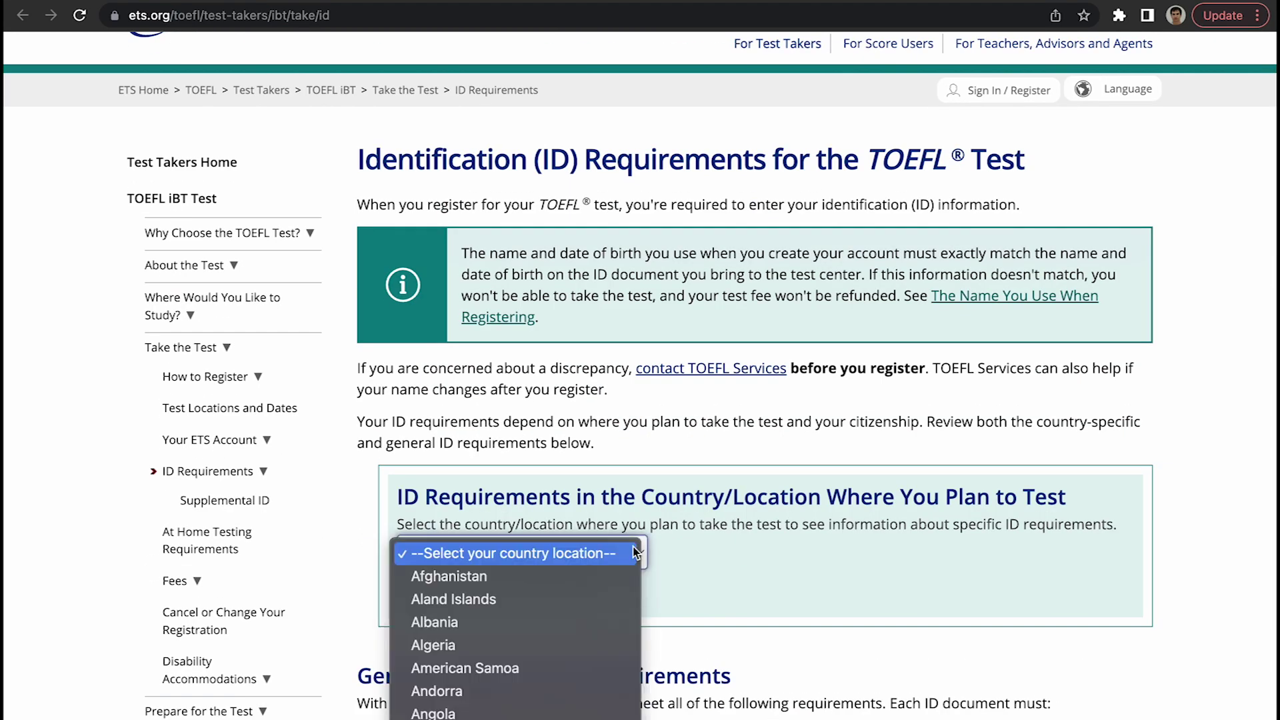
pyautogui.click(486, 578)
pyautogui.scroll(-1, 633, 575)
pyautogui.scroll(-3, 635, 582)
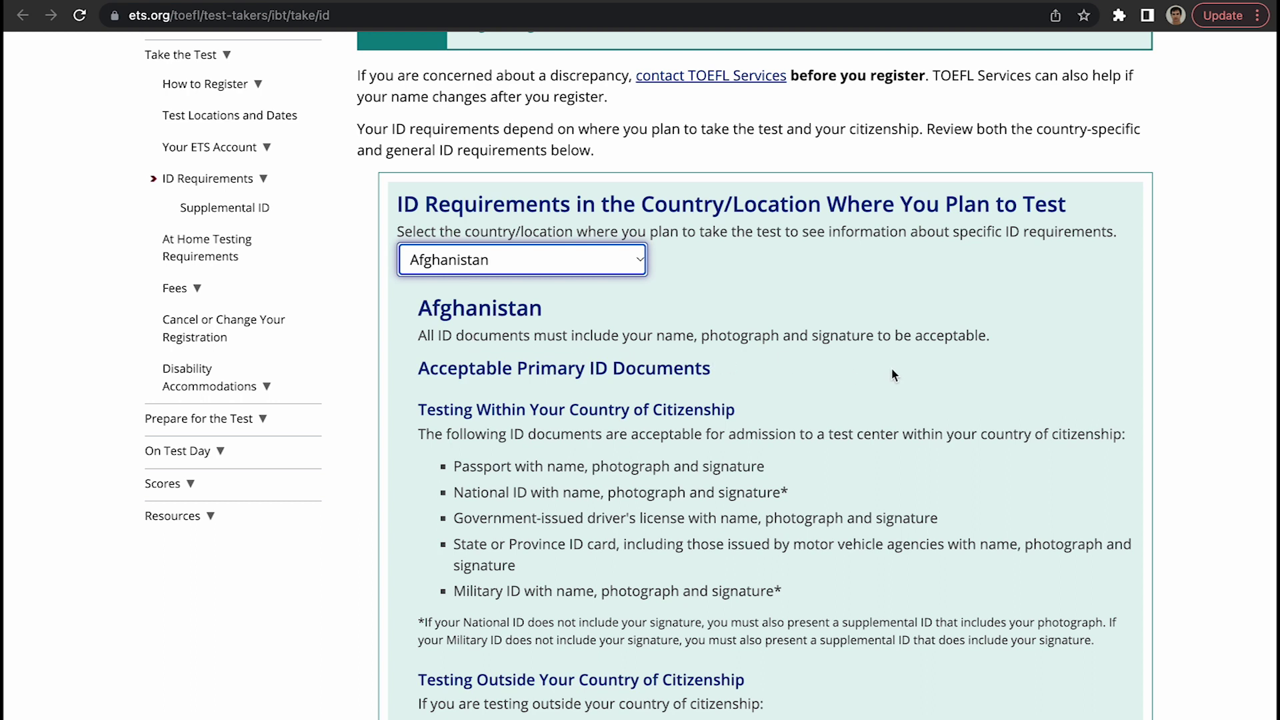
pyautogui.scroll(-1, 895, 376)
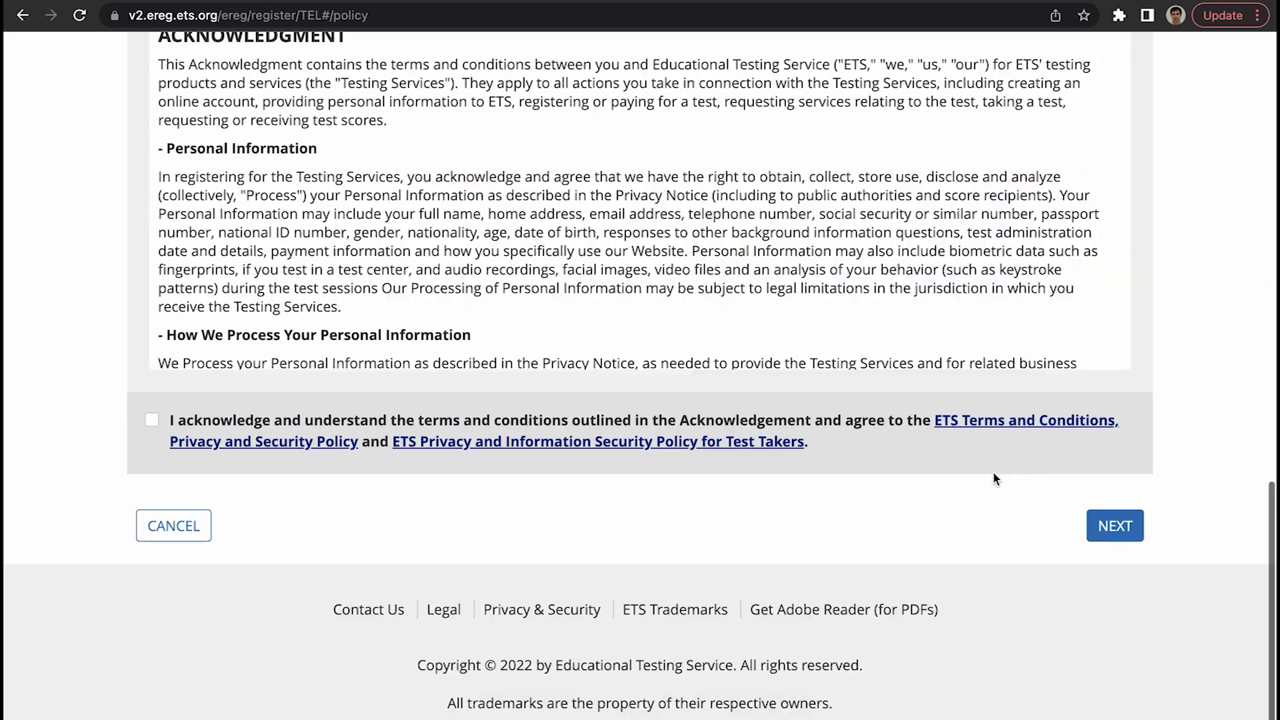
pyautogui.click(153, 438)
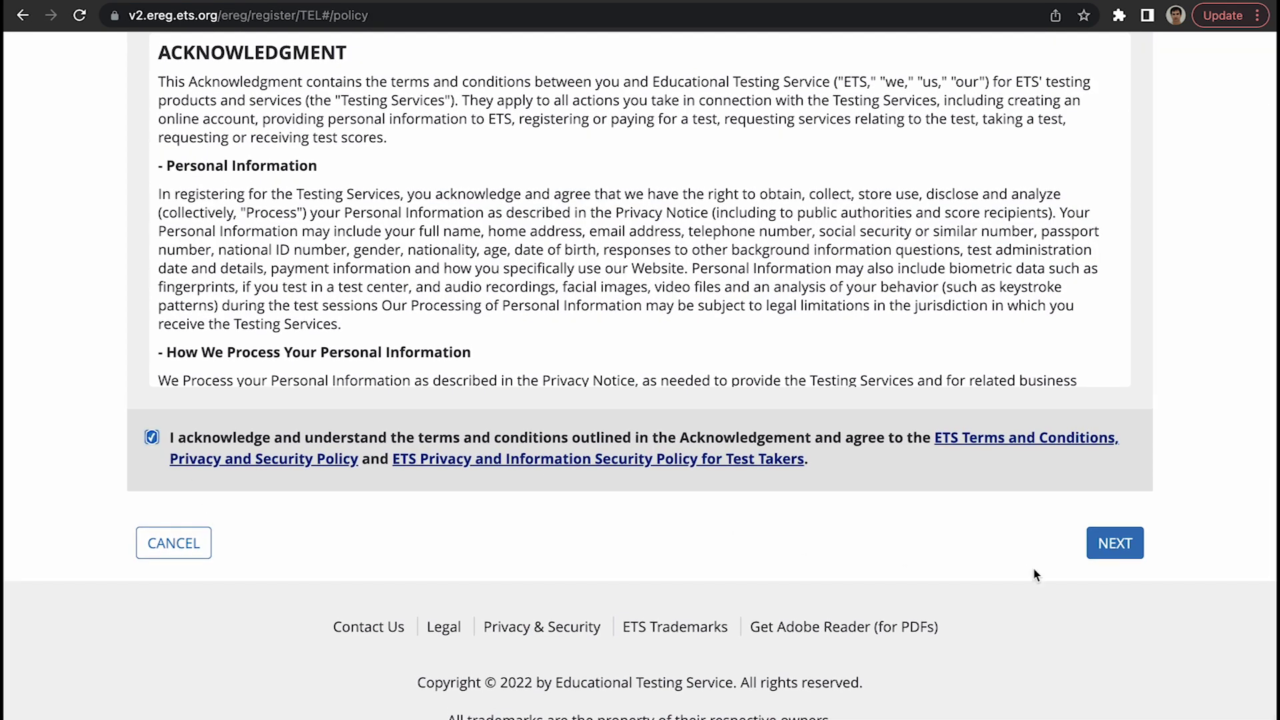
# - Enter an Afghanistan passport and its passport number as ID, then continue to Personal Information
pyautogui.click(1127, 543)
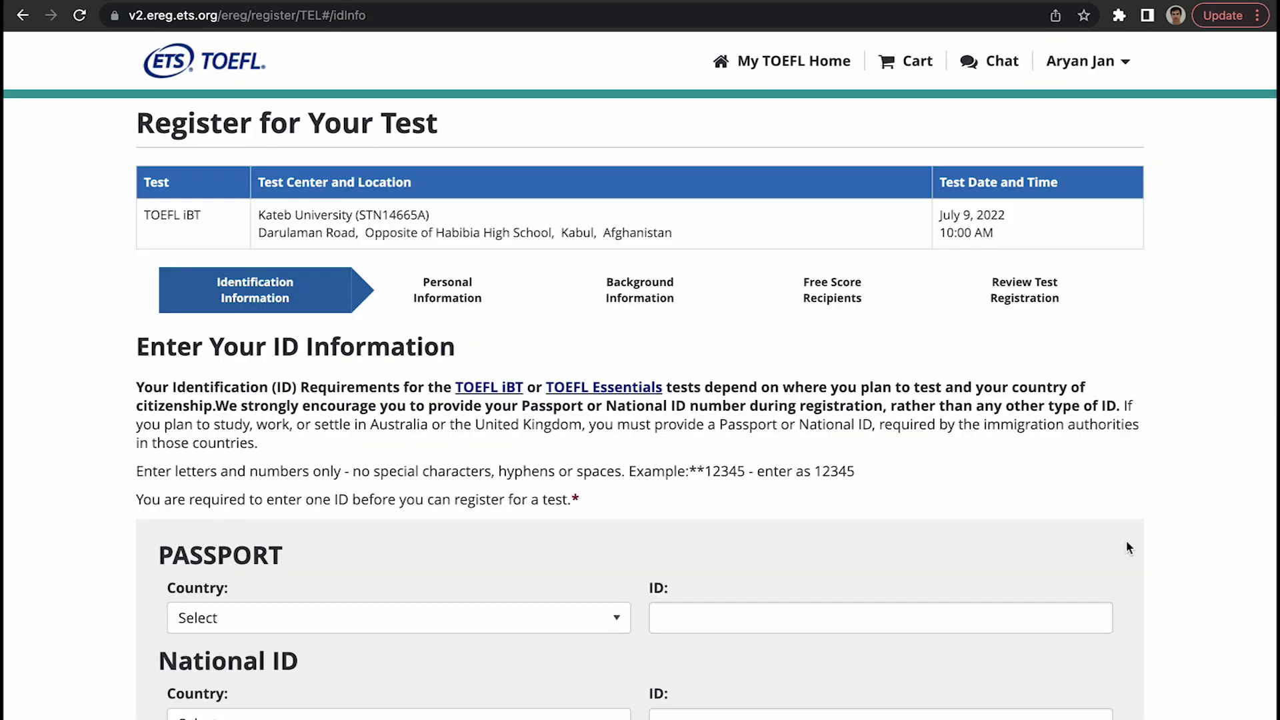
pyautogui.scroll(-3, 1127, 547)
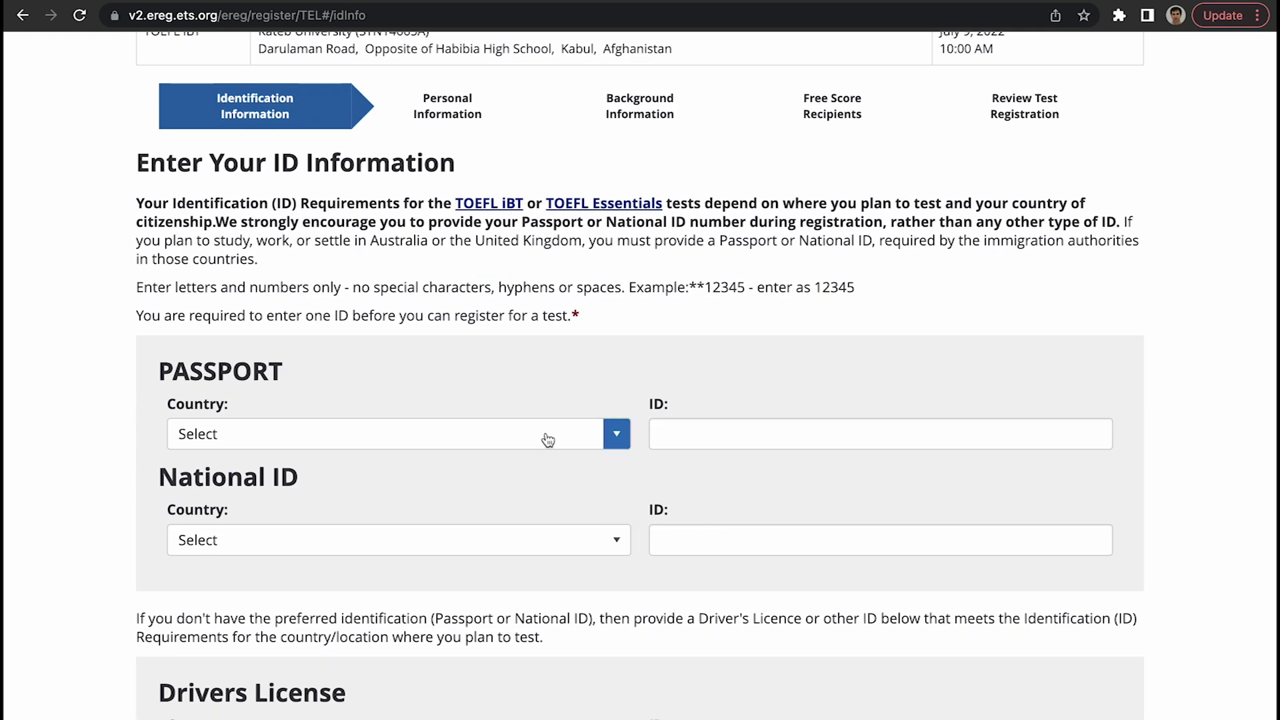
pyautogui.click(546, 437)
pyautogui.click(252, 494)
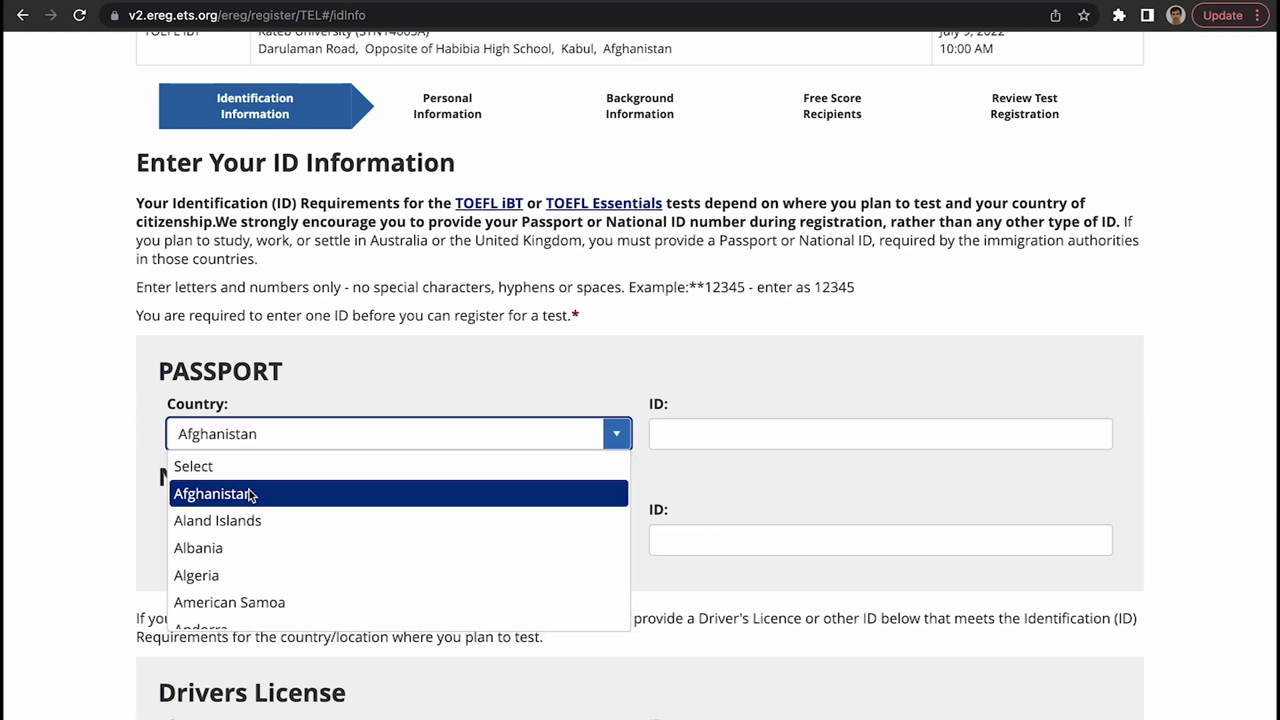
pyautogui.click(784, 430)
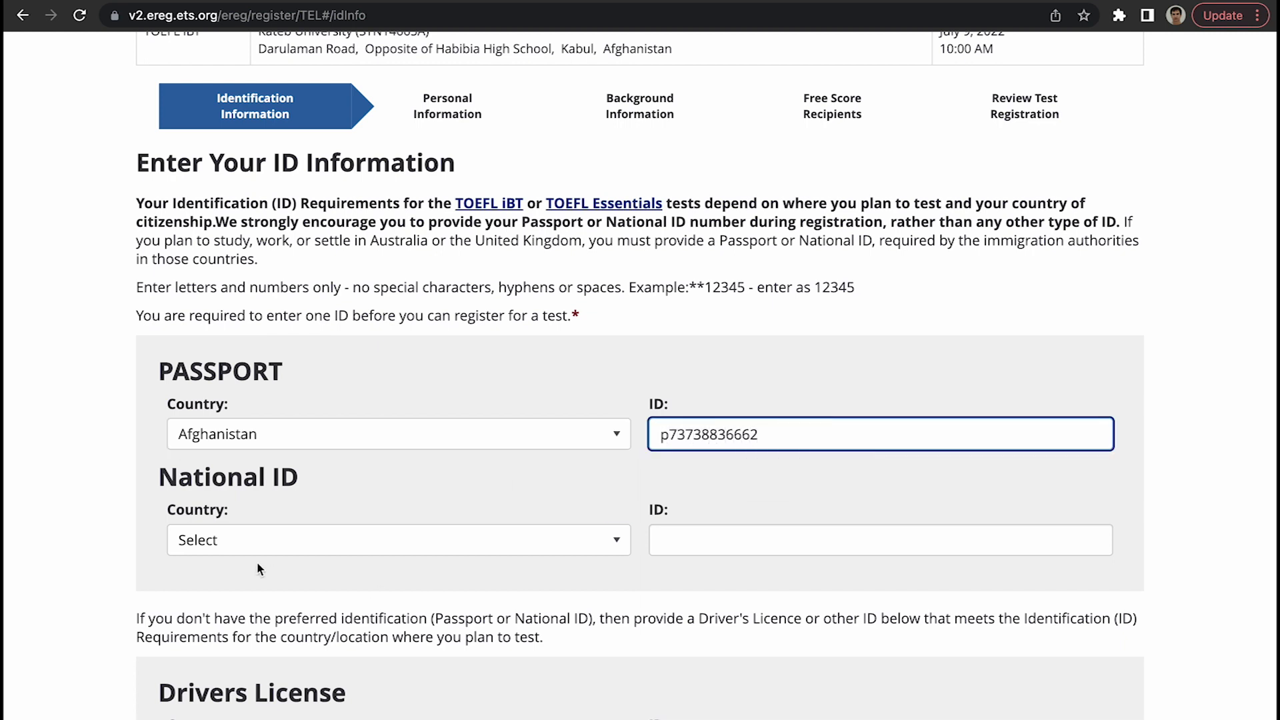
pyautogui.scroll(-1, 287, 557)
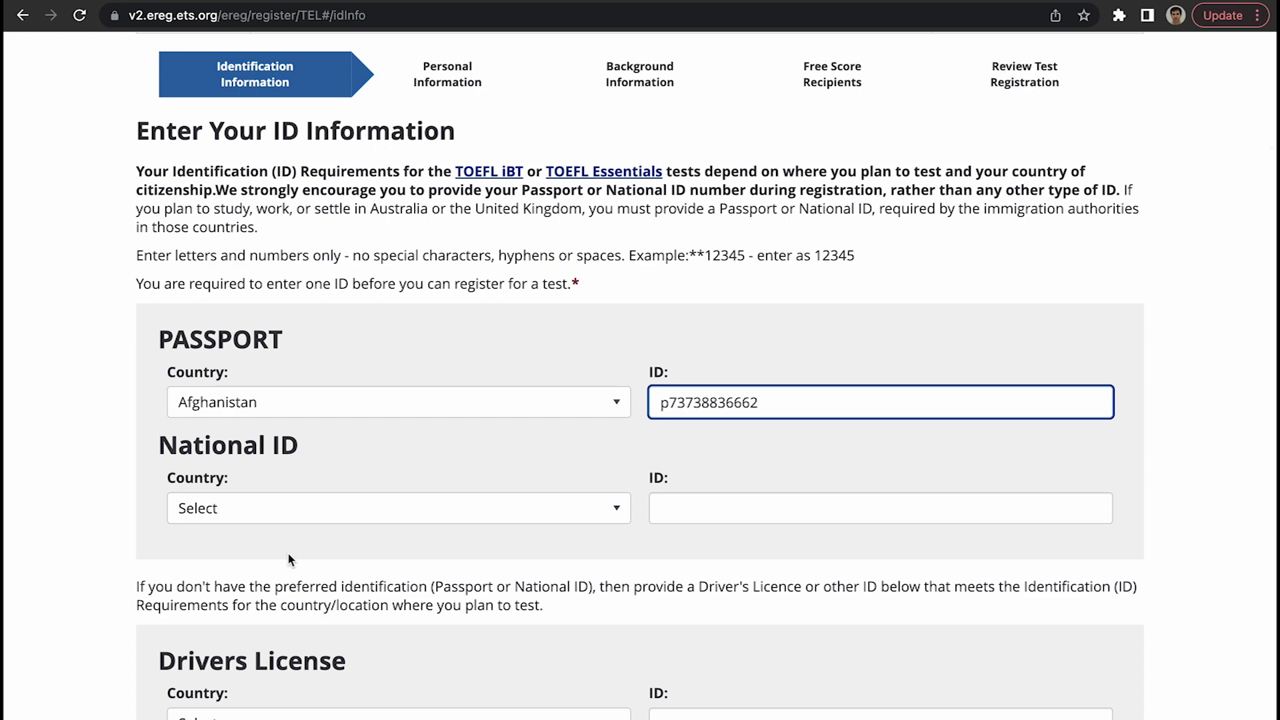
pyautogui.scroll(-5, 384, 517)
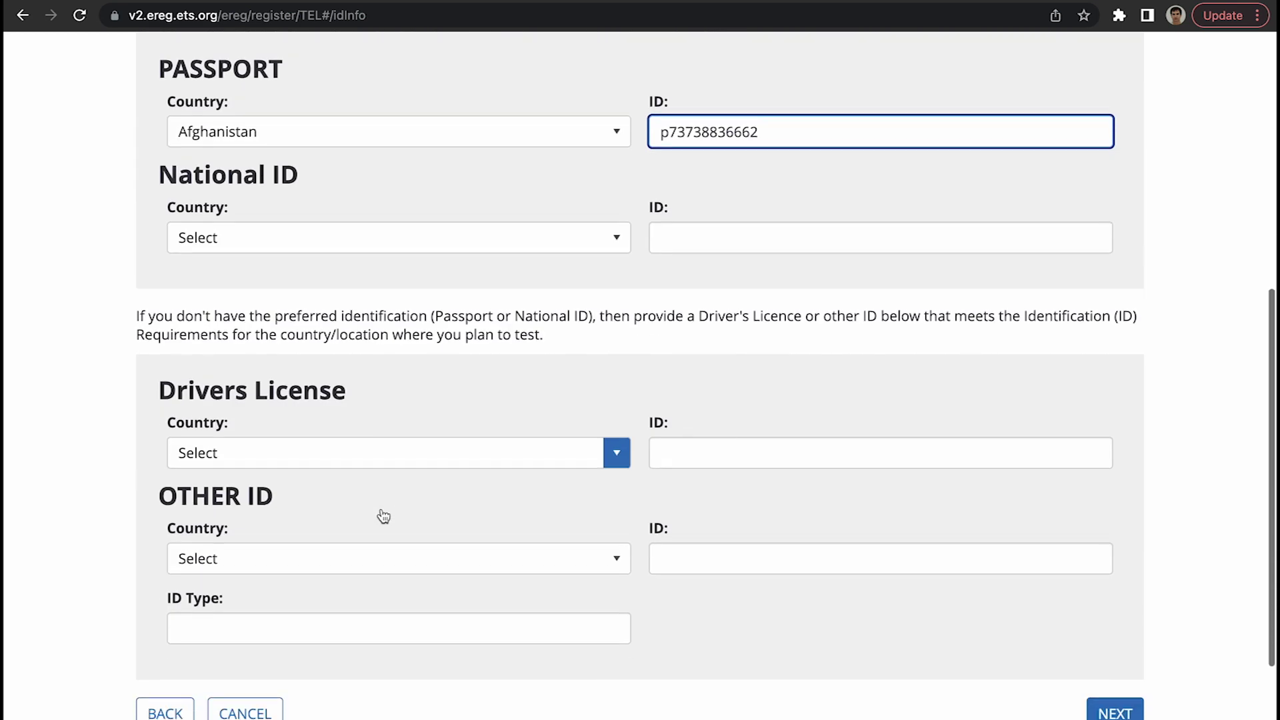
pyautogui.scroll(-4, 290, 418)
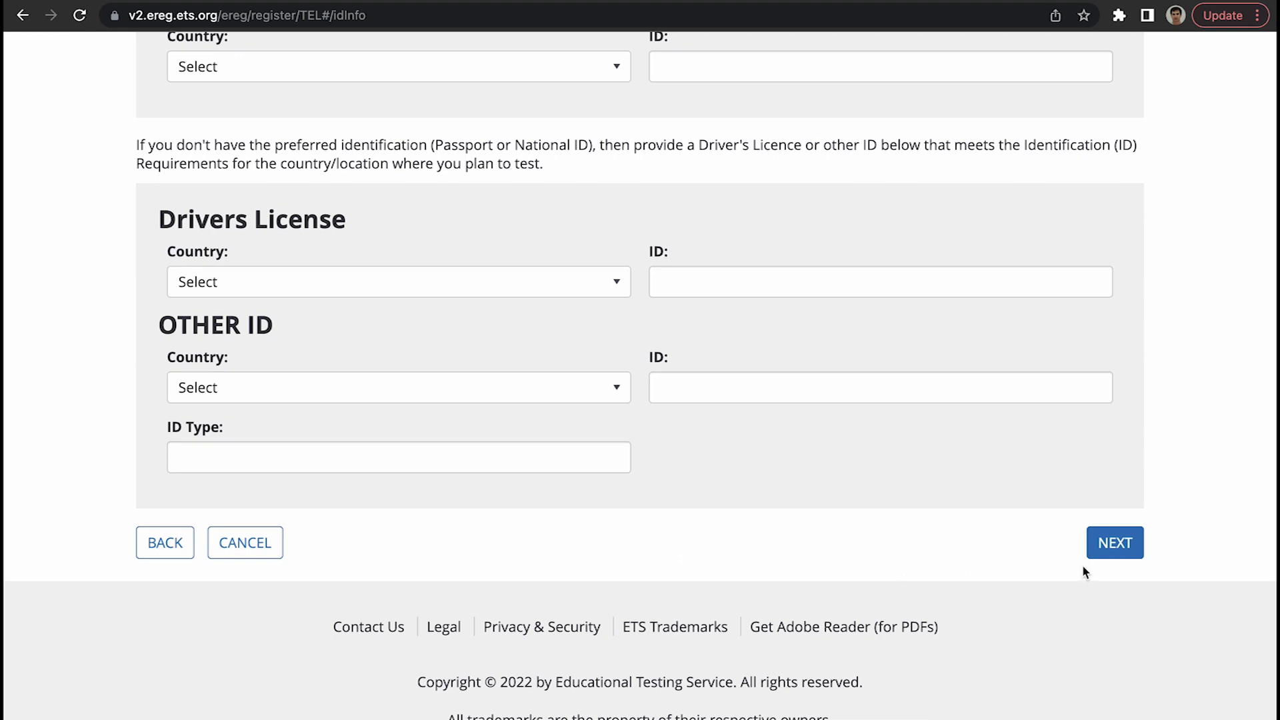
pyautogui.click(1115, 543)
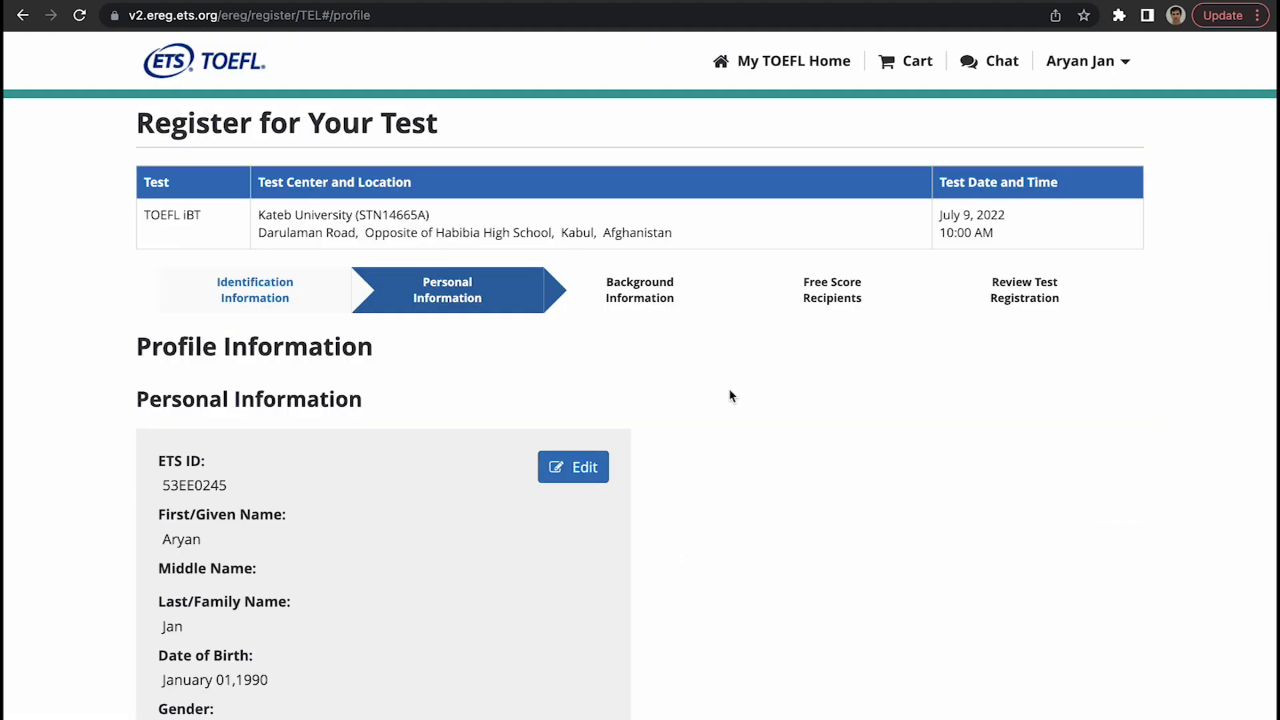
# - Review the saved profile details, checking the date of birth and the Afghanistan - 93 phone
pyautogui.scroll(-1, 338, 387)
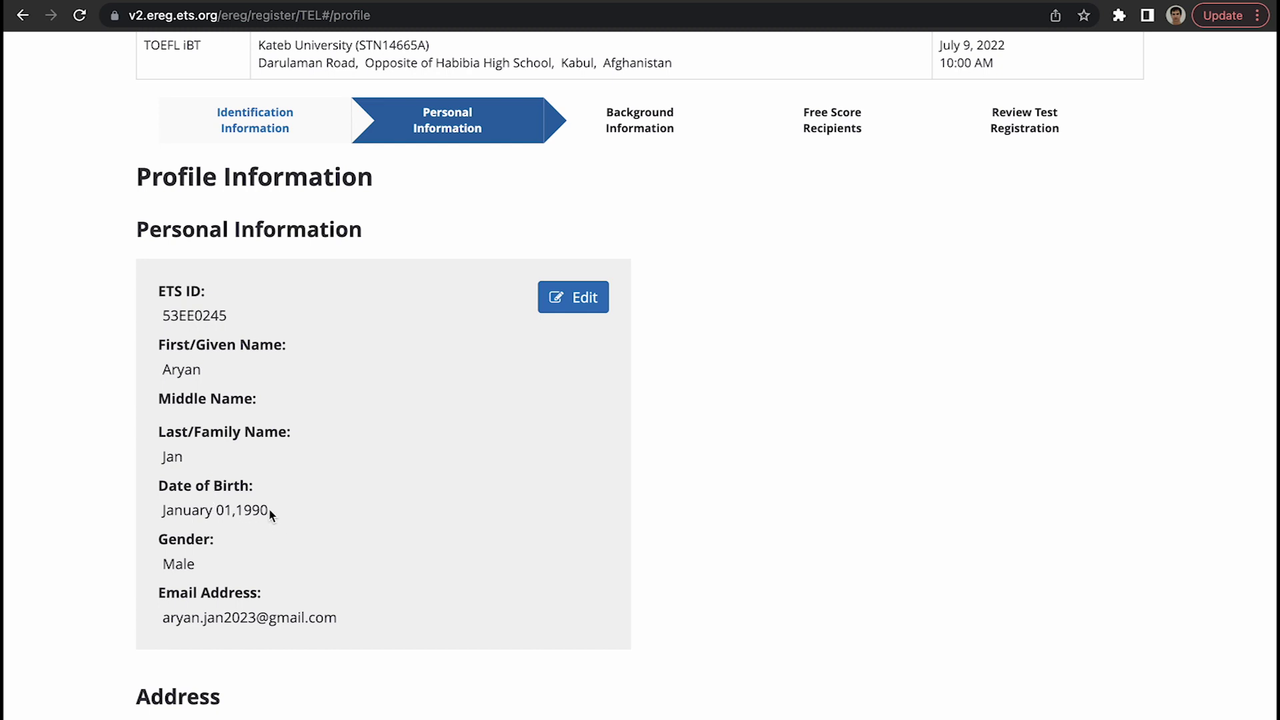
pyautogui.moveTo(271, 514); pyautogui.dragTo(158, 515)
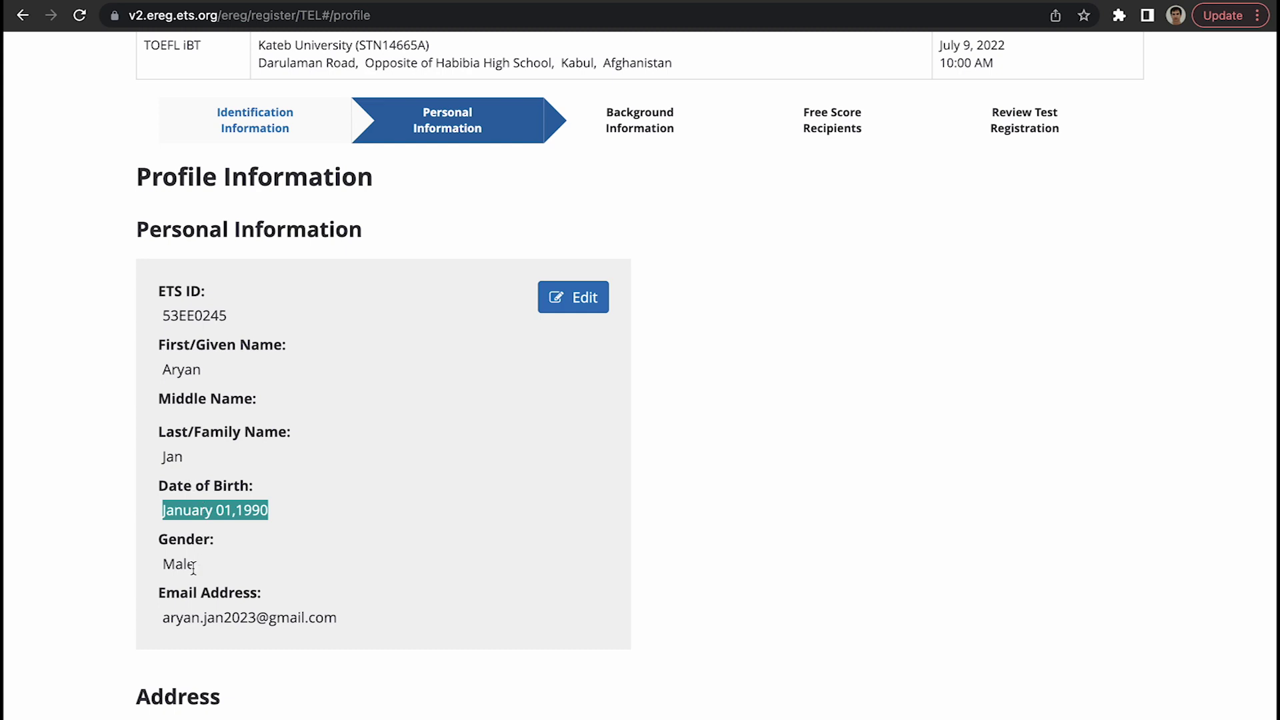
pyautogui.scroll(-2, 230, 615)
pyautogui.scroll(-10, 229, 614)
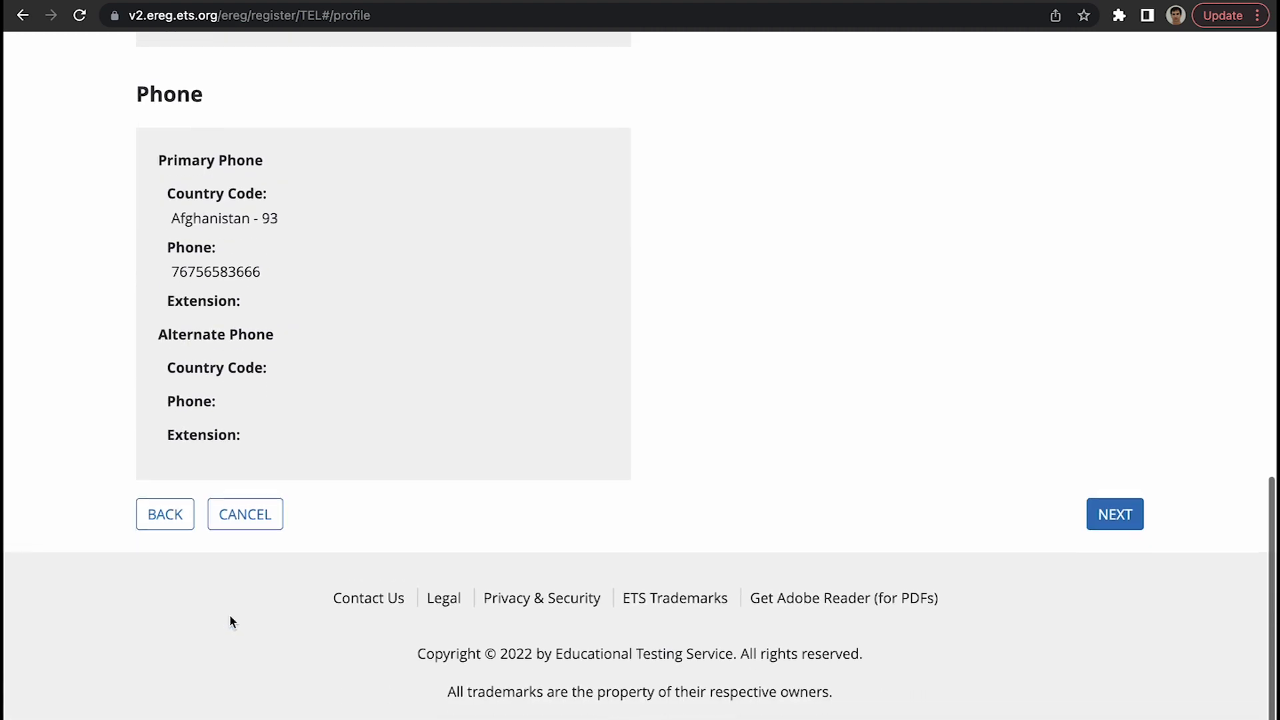
# - Continue from the profile review through the Background Information step
pyautogui.click(1126, 545)
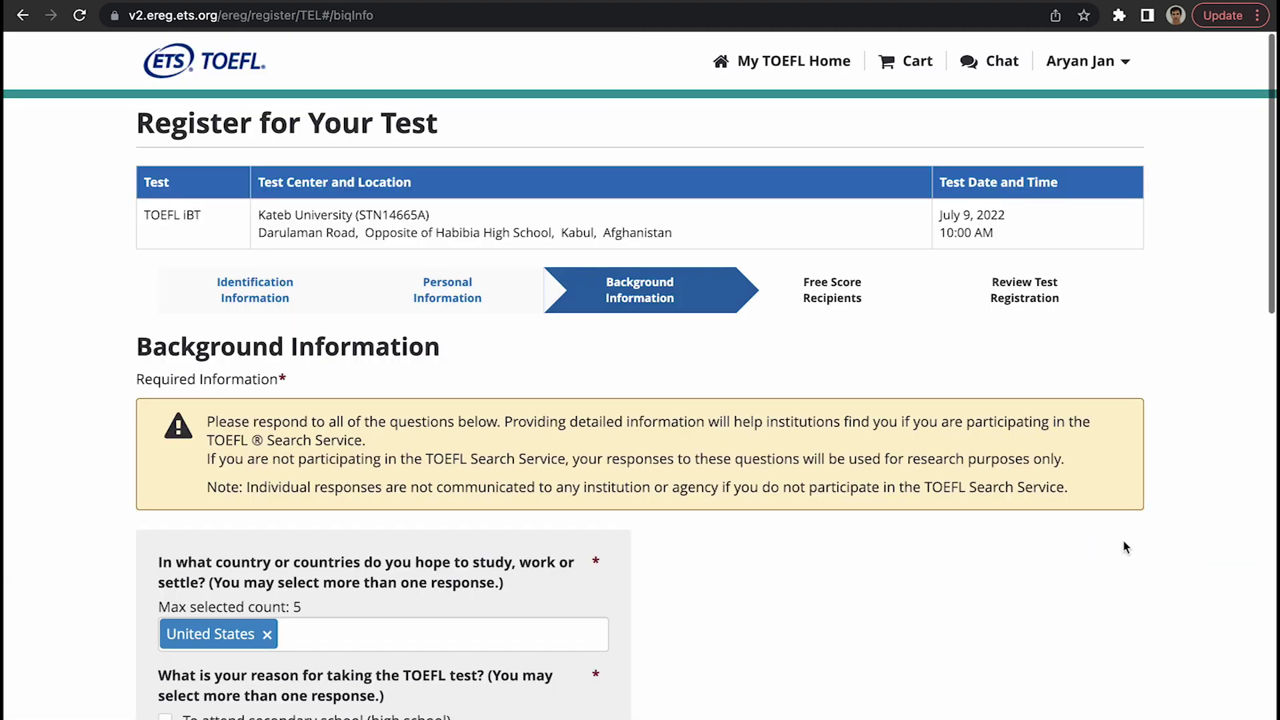
pyautogui.scroll(-5, 284, 533)
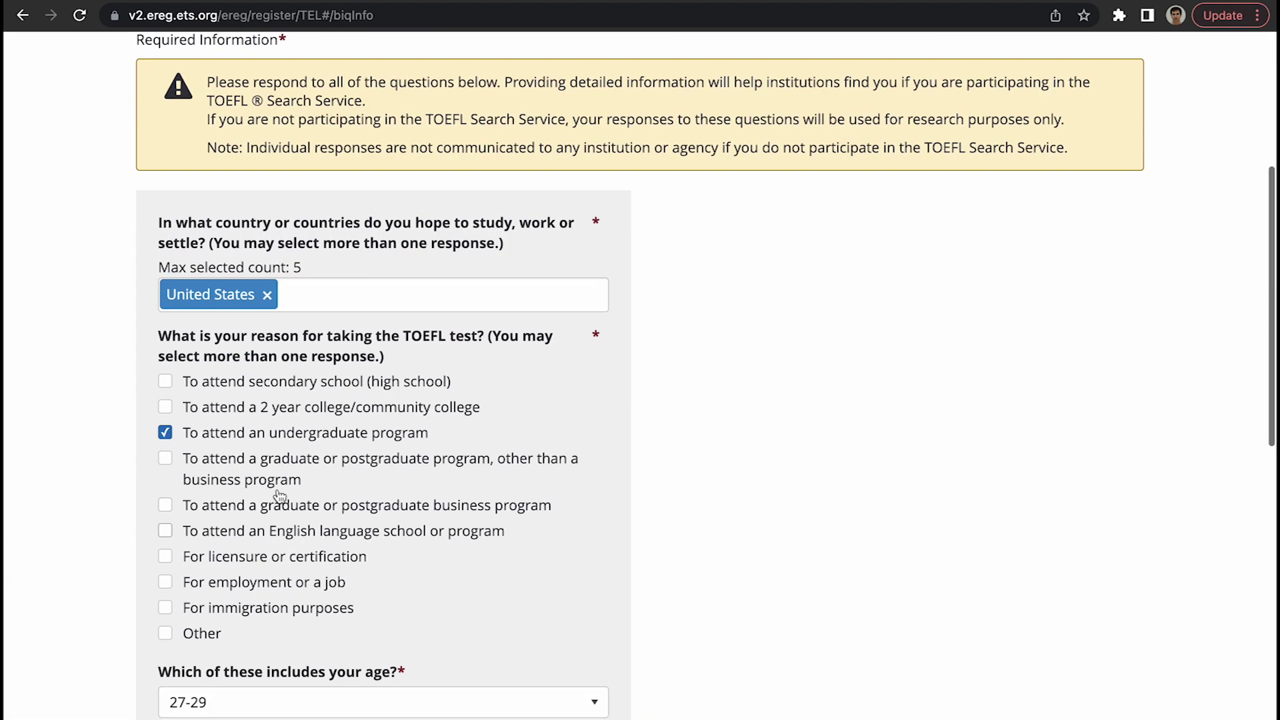
pyautogui.scroll(-10, 418, 499)
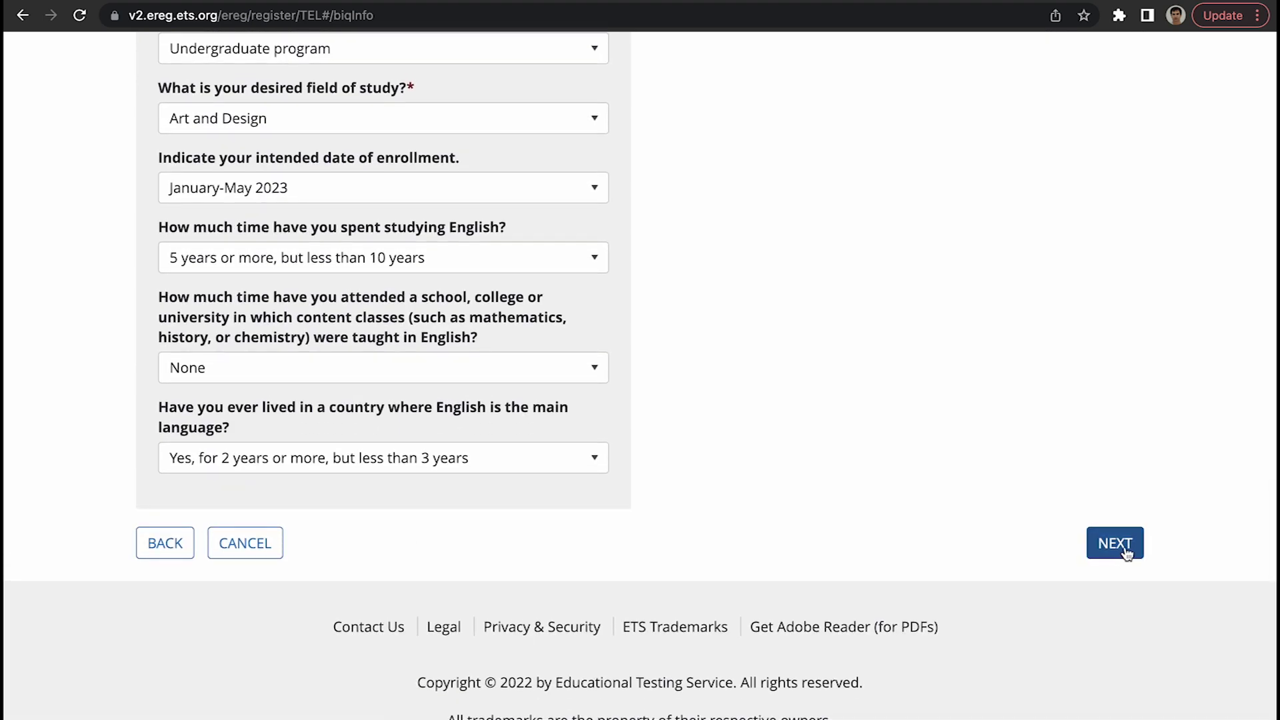
# - Leave score recipients empty with online-only score reporting and continue to the registration review
pyautogui.click(1123, 545)
pyautogui.scroll(-5, 584, 505)
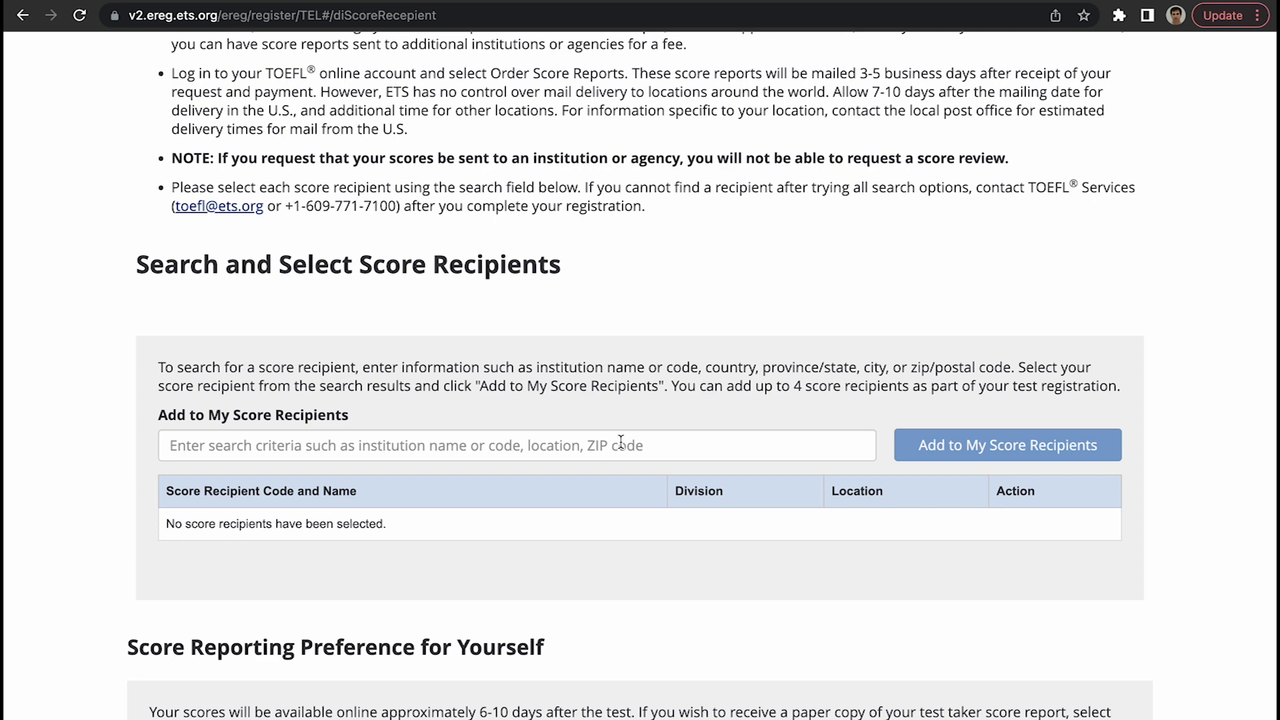
pyautogui.scroll(-5, 621, 441)
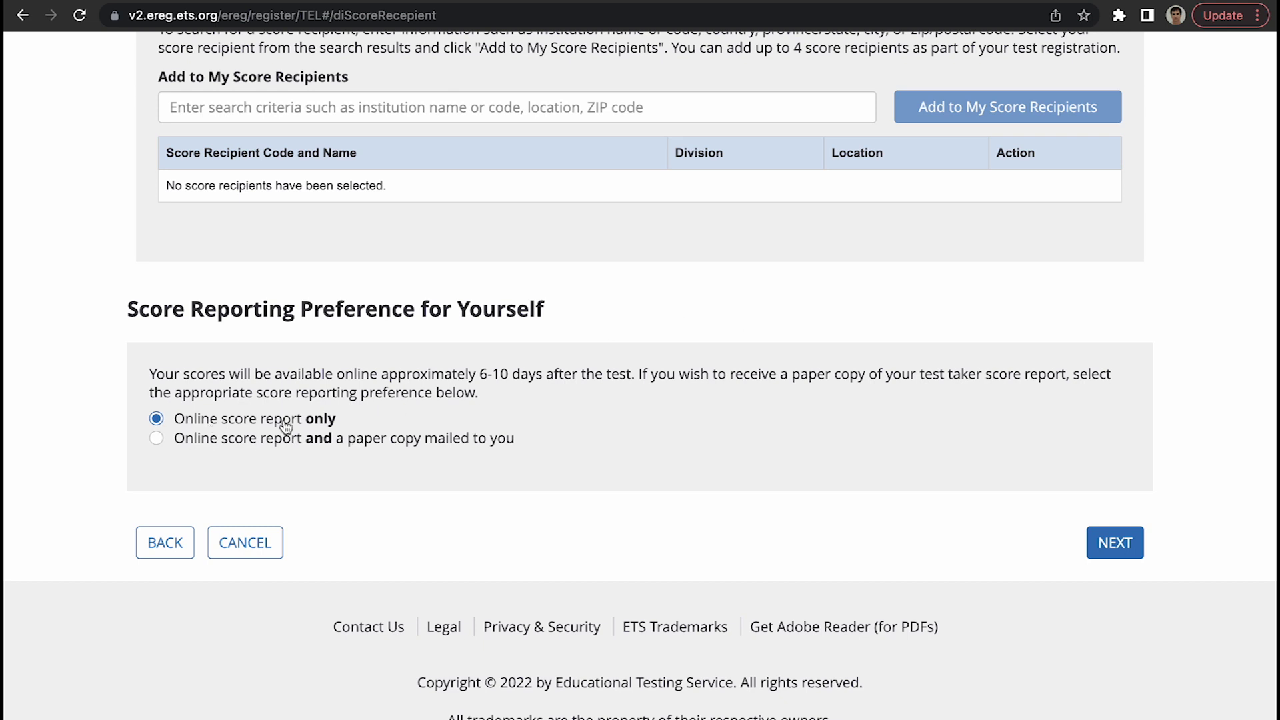
pyautogui.click(1124, 542)
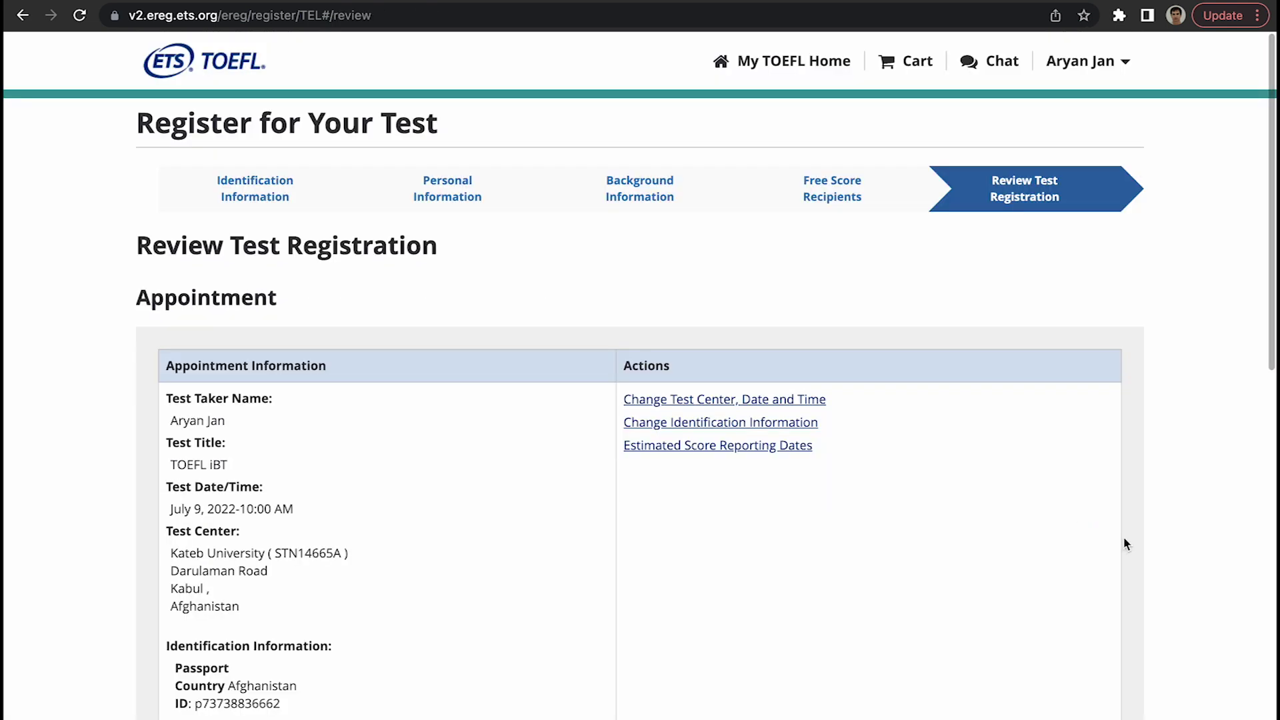
# - Look over the Review Test Registration page and continue to the test-prep shop
pyautogui.scroll(-10, 265, 542)
pyautogui.scroll(10, 268, 548)
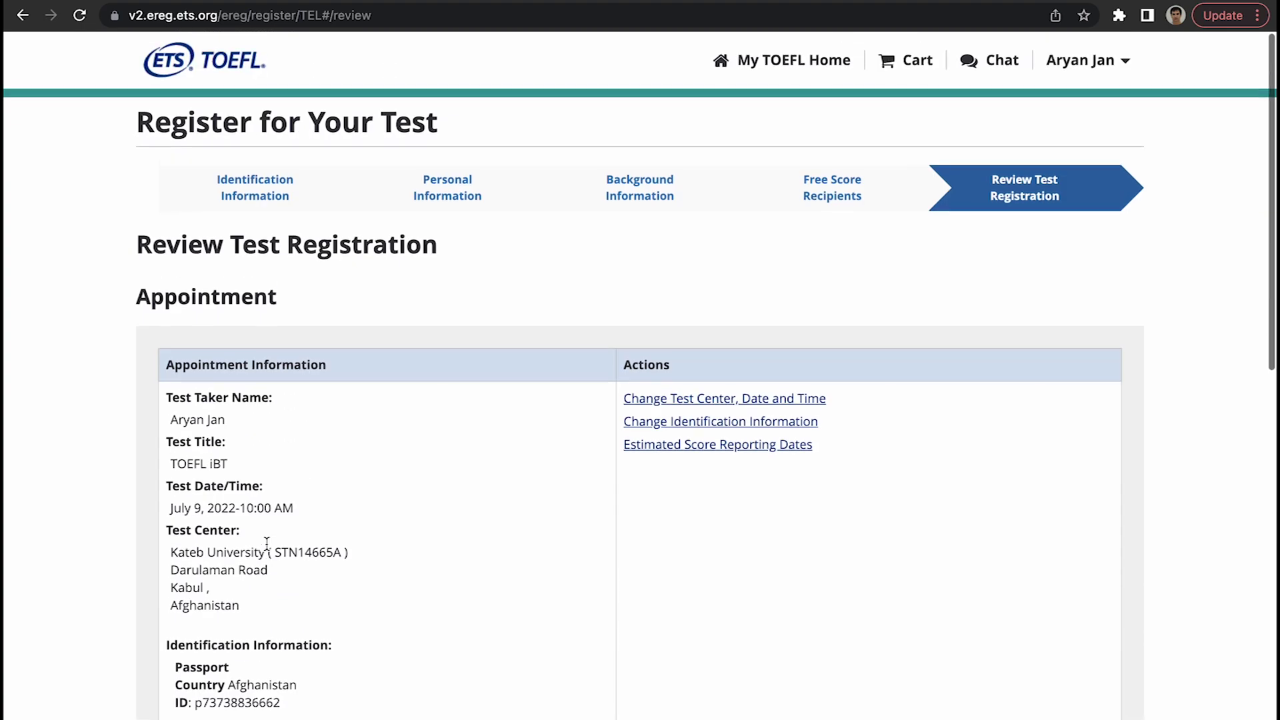
pyautogui.scroll(-4, 267, 548)
pyautogui.scroll(-9, 266, 550)
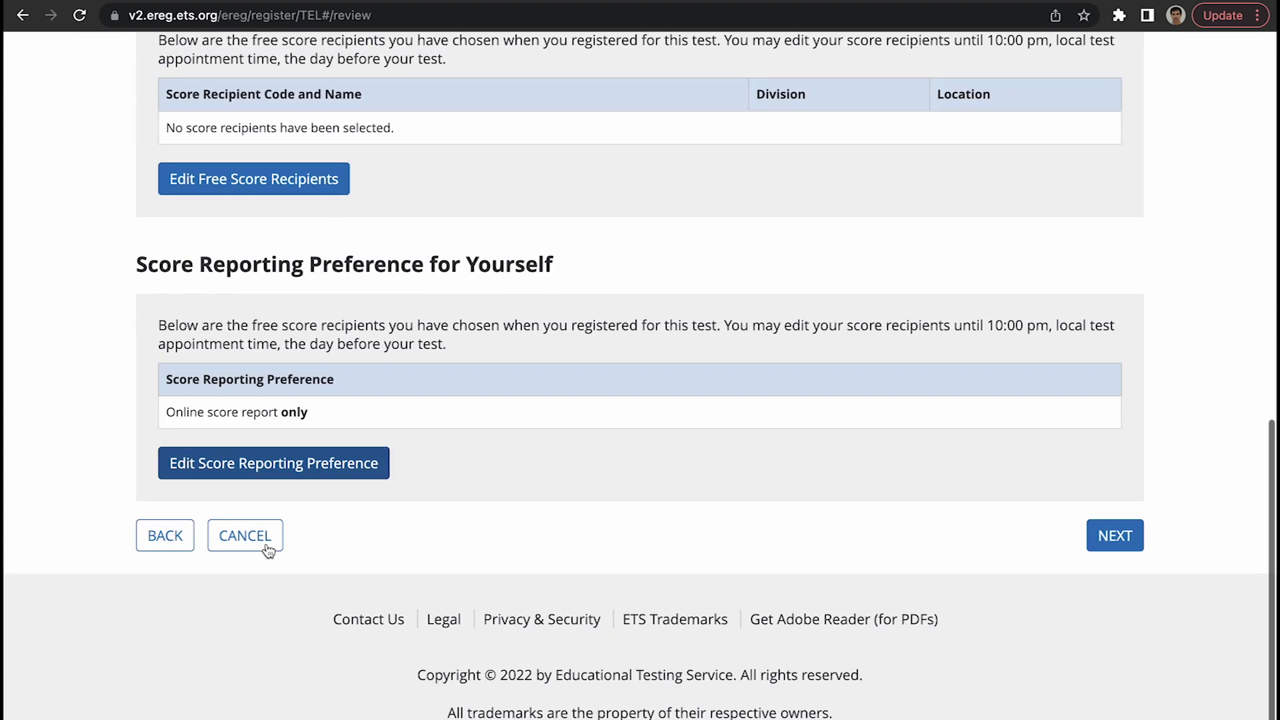
pyautogui.click(1116, 542)
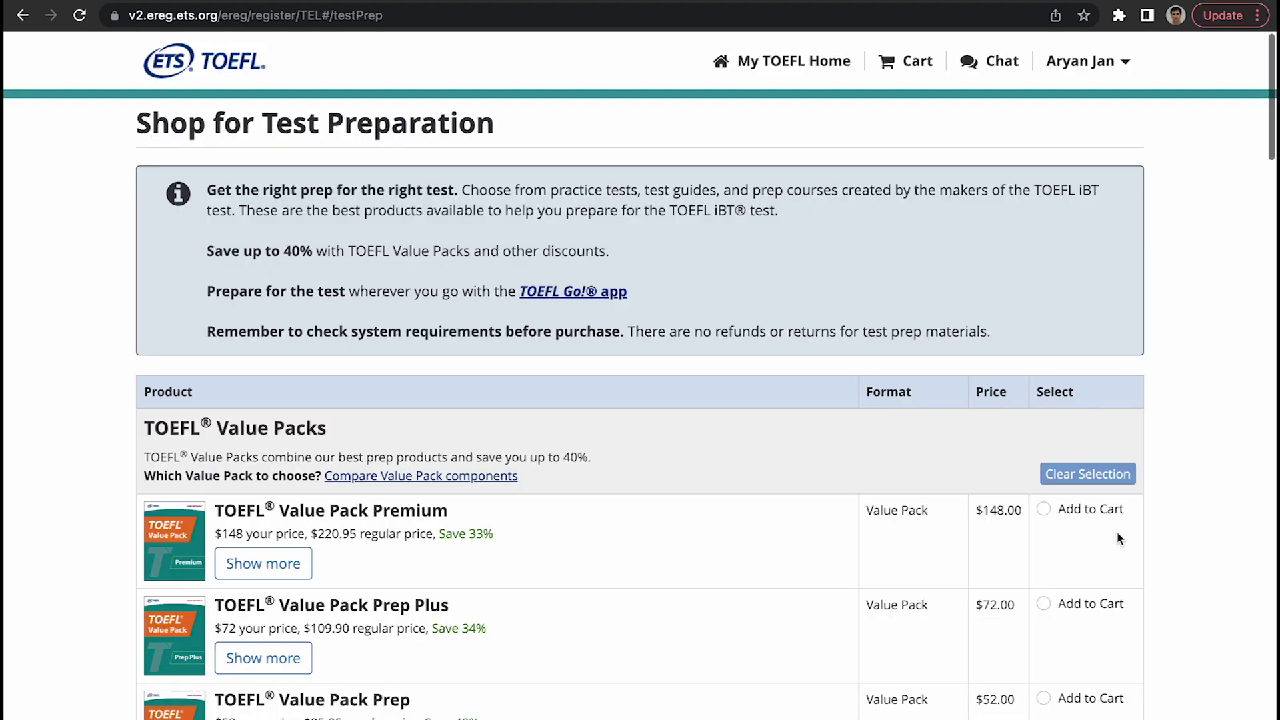
# - Browse test-prep offers, tick then clear Value Pack Premium, and continue to the $230.00 cart
pyautogui.scroll(-5, 378, 501)
pyautogui.scroll(-4, 400, 497)
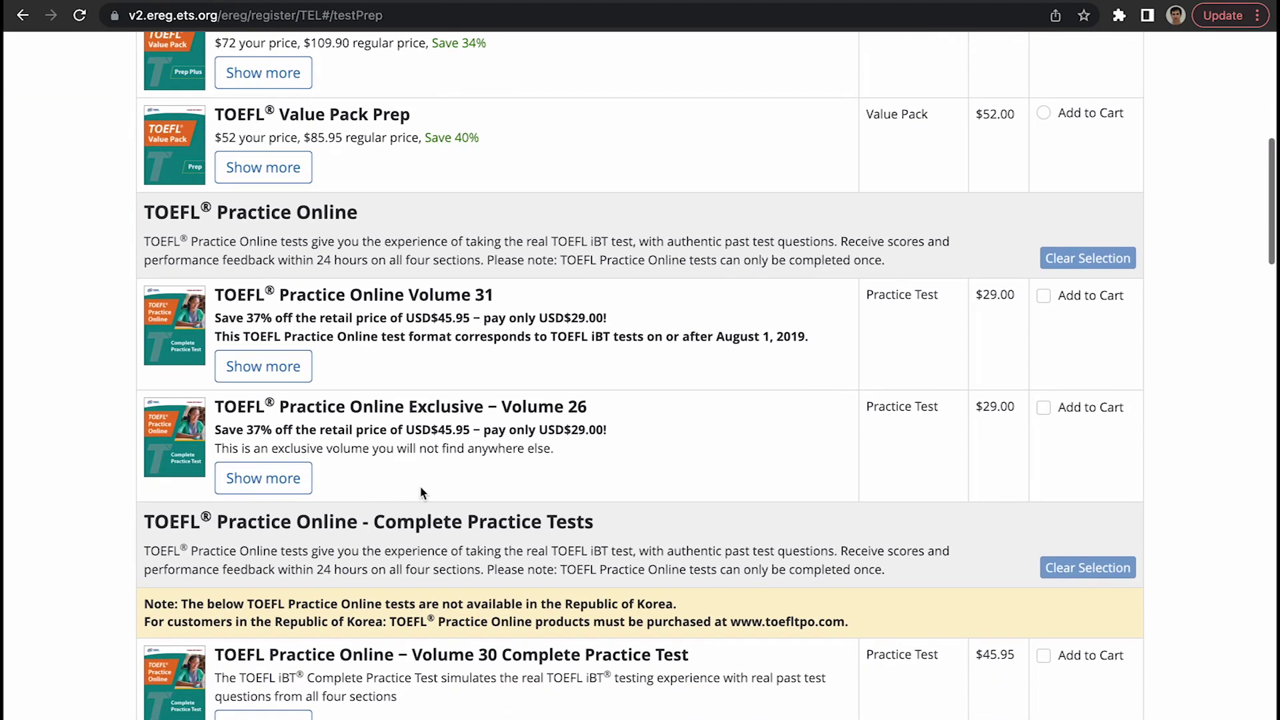
pyautogui.scroll(7, 582, 456)
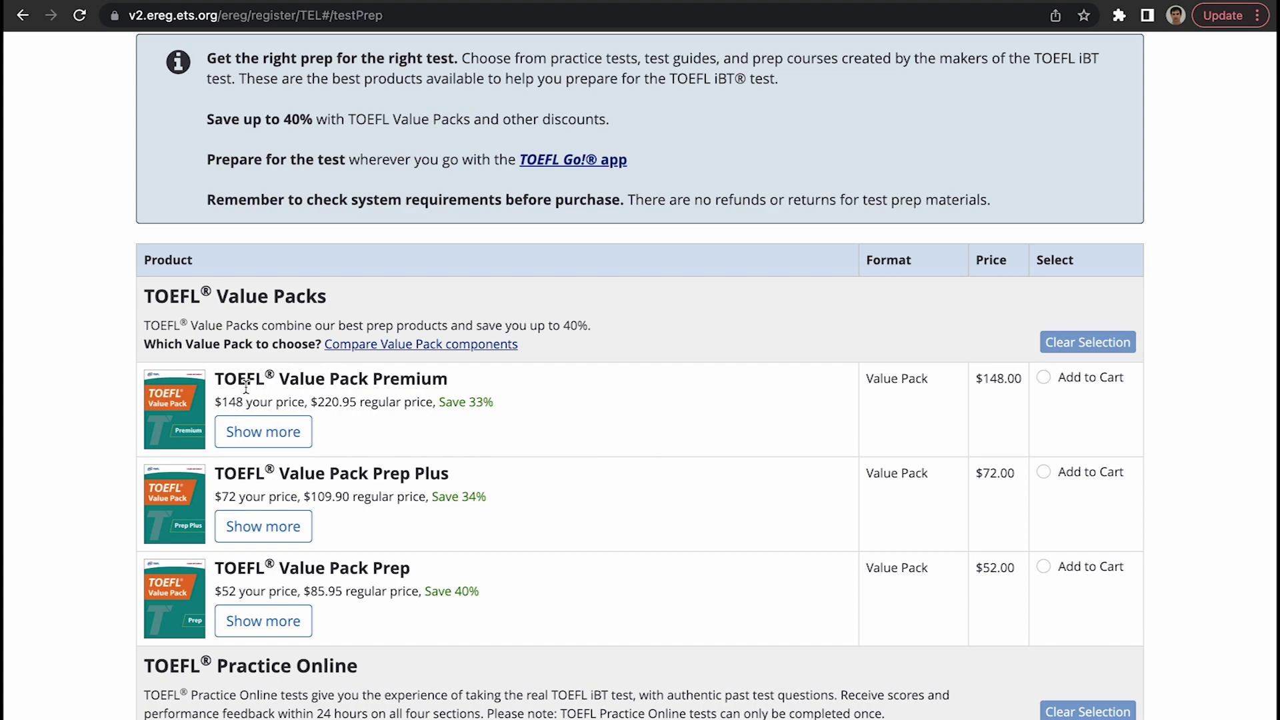
pyautogui.scroll(-15, 418, 452)
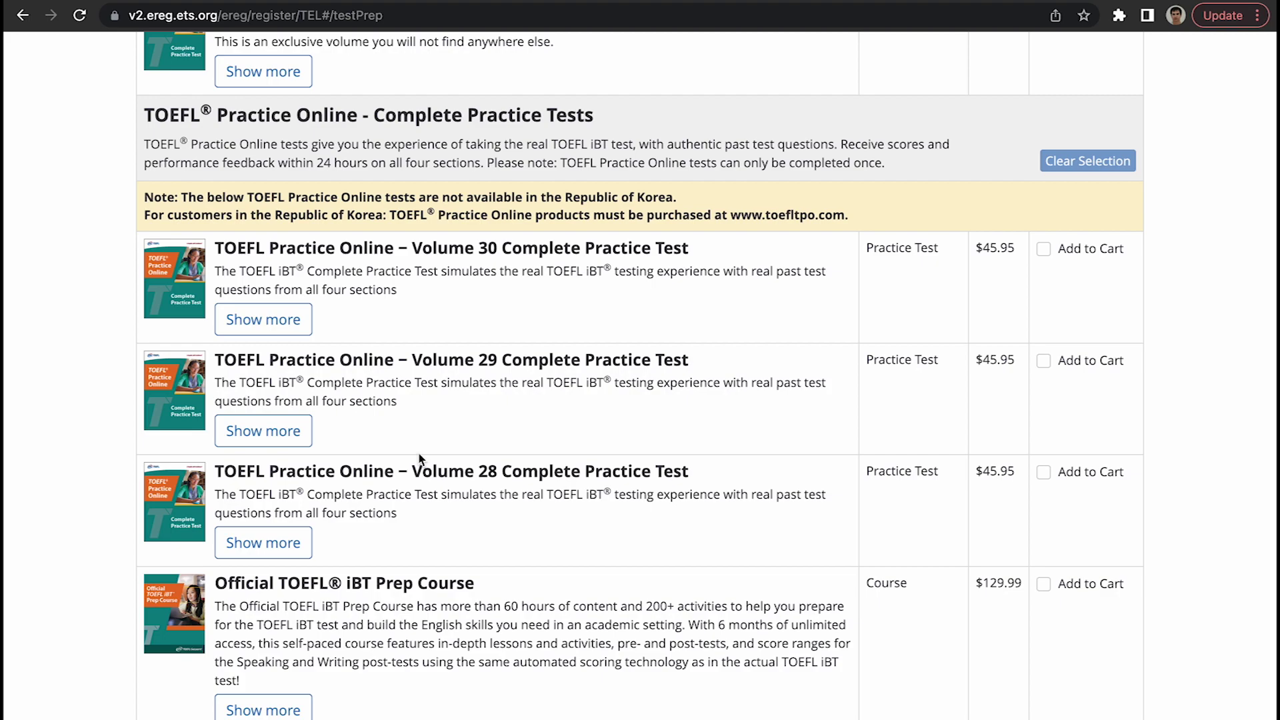
pyautogui.scroll(15, 418, 452)
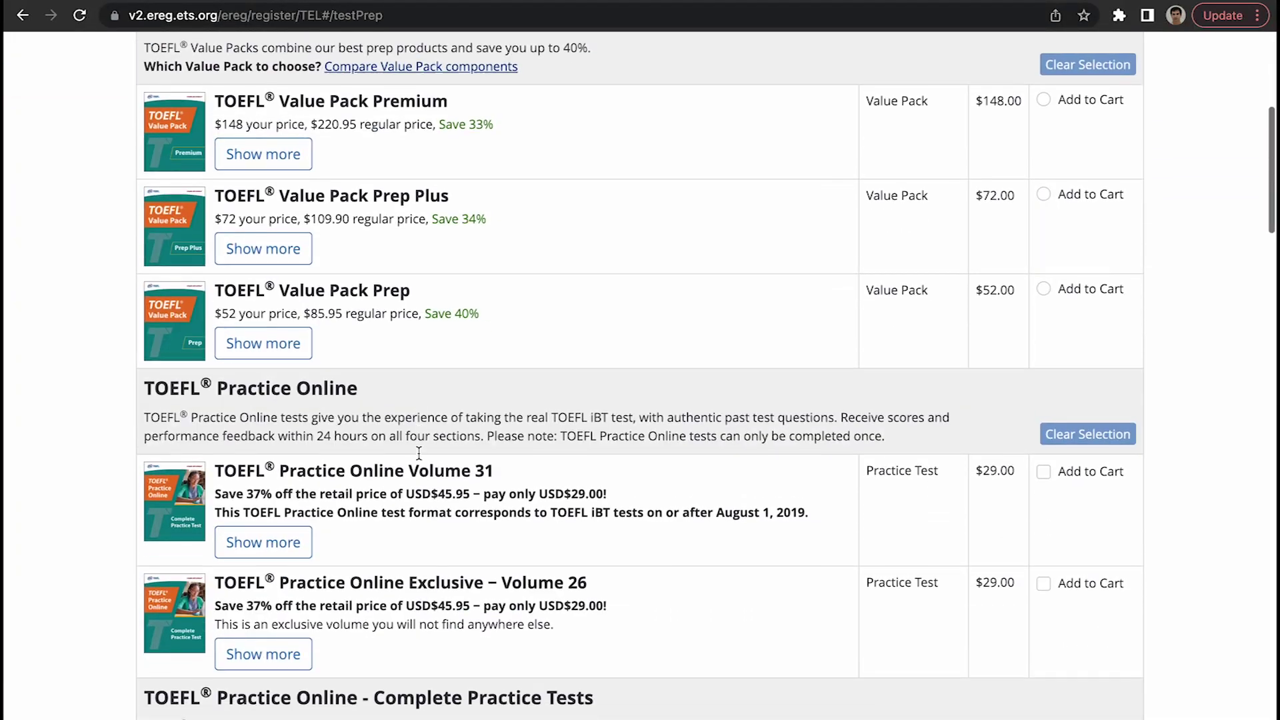
pyautogui.scroll(-1, 419, 452)
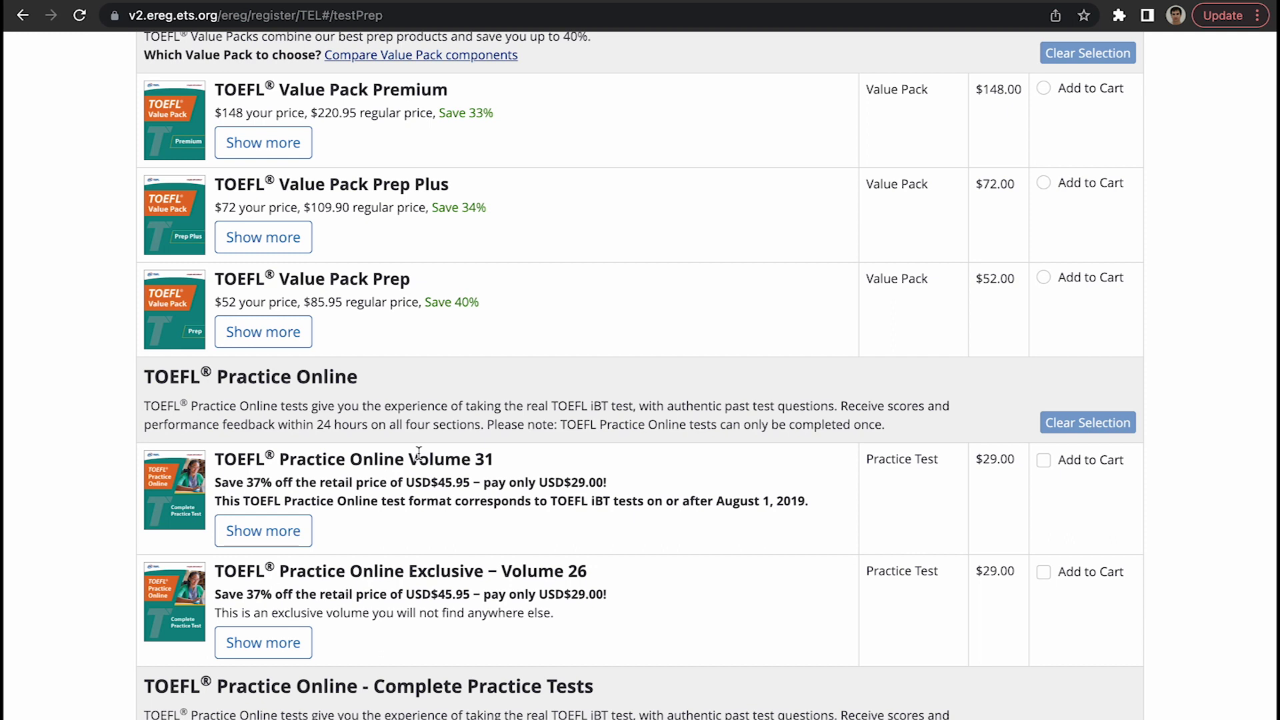
pyautogui.click(1044, 89)
pyautogui.click(1084, 58)
pyautogui.scroll(-15, 998, 375)
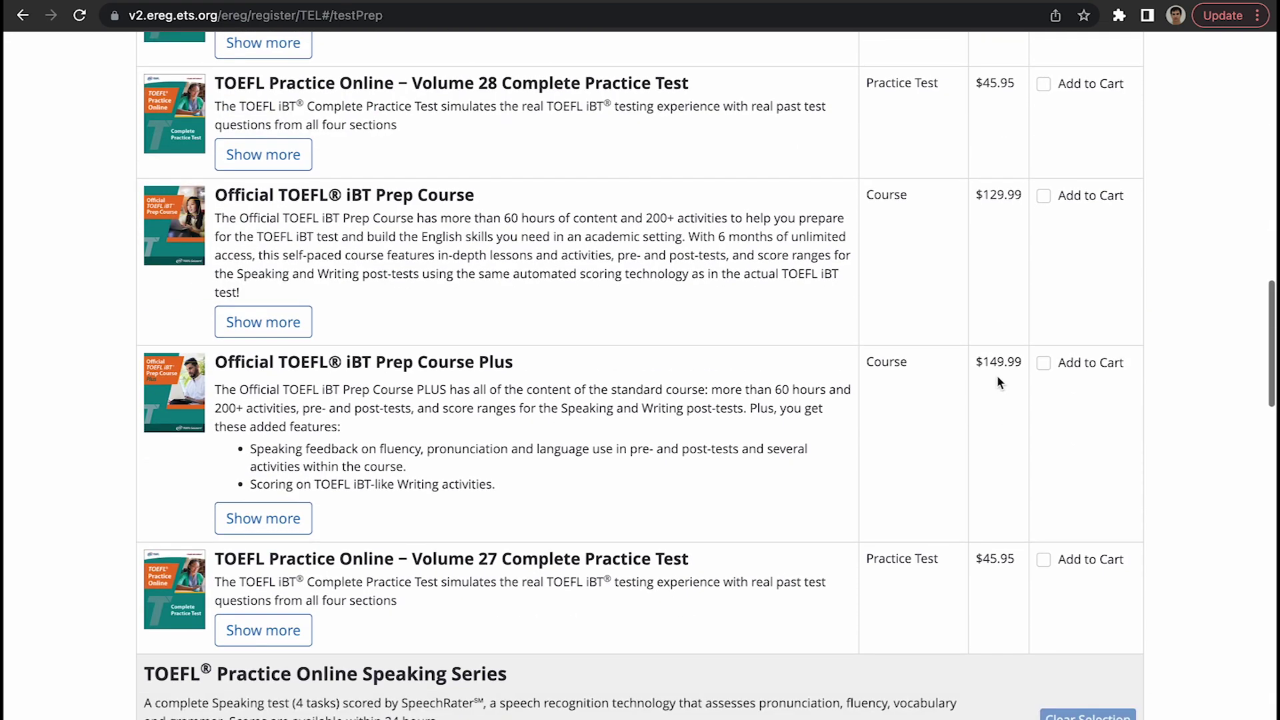
pyautogui.click(1115, 543)
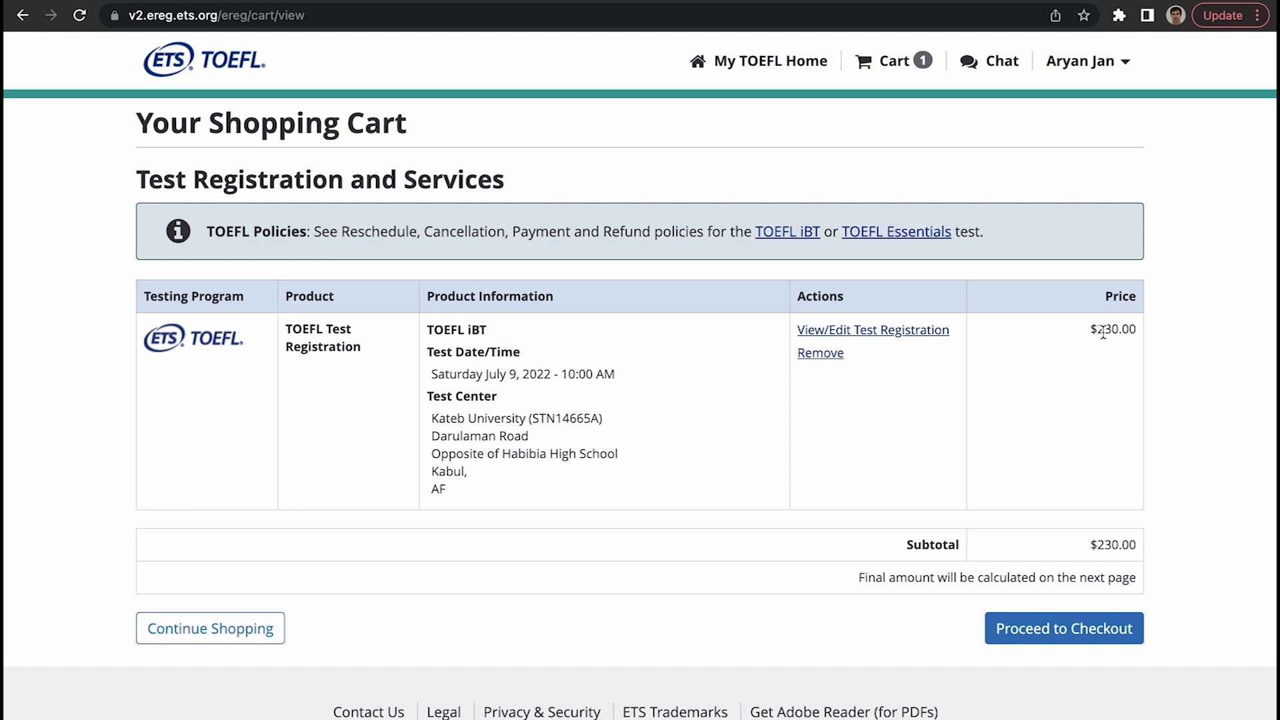
# - Proceed to checkout, agree to the terms and conditions, and submit the $230.00 order for payment
pyautogui.click(1073, 635)
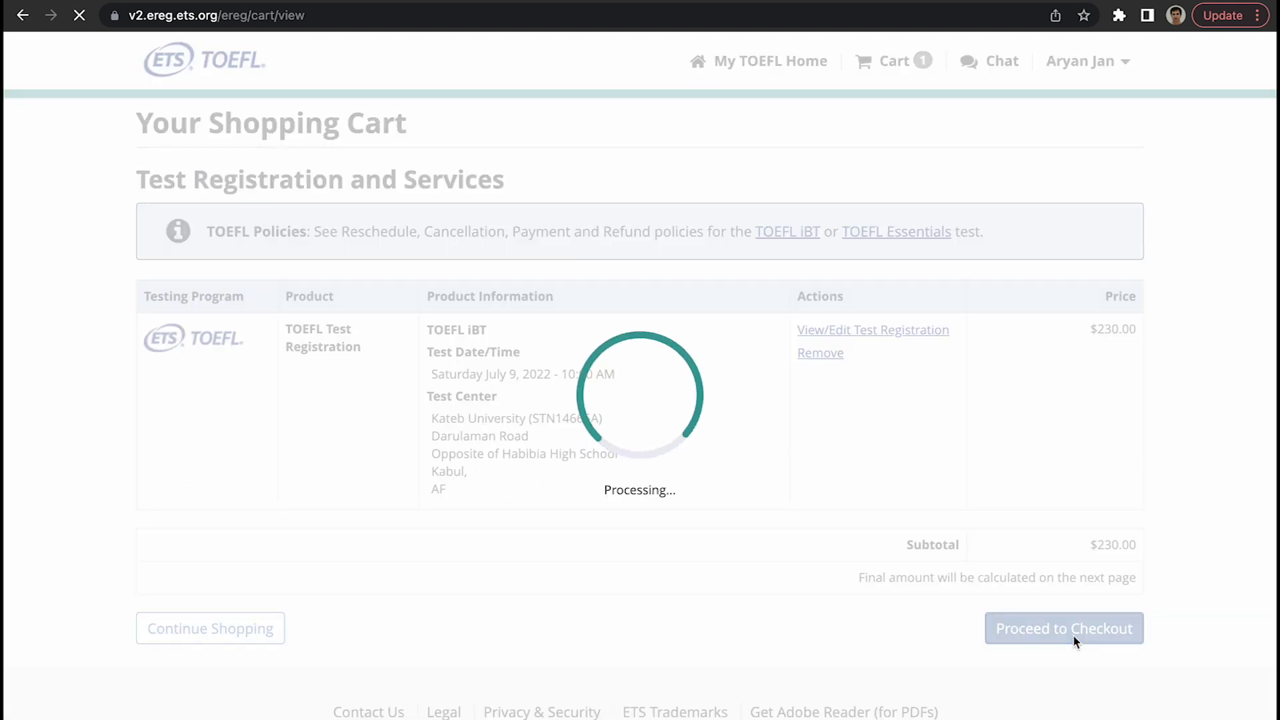
pyautogui.scroll(-4, 640, 586)
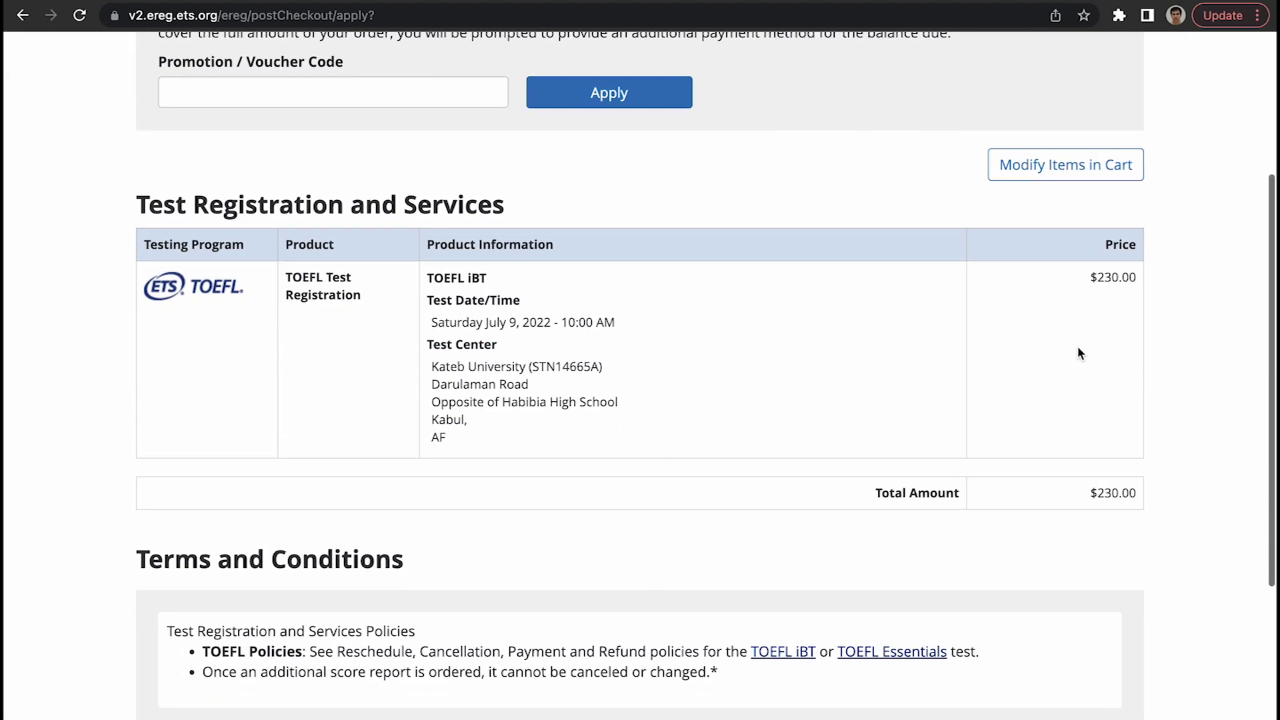
pyautogui.scroll(-4, 1155, 422)
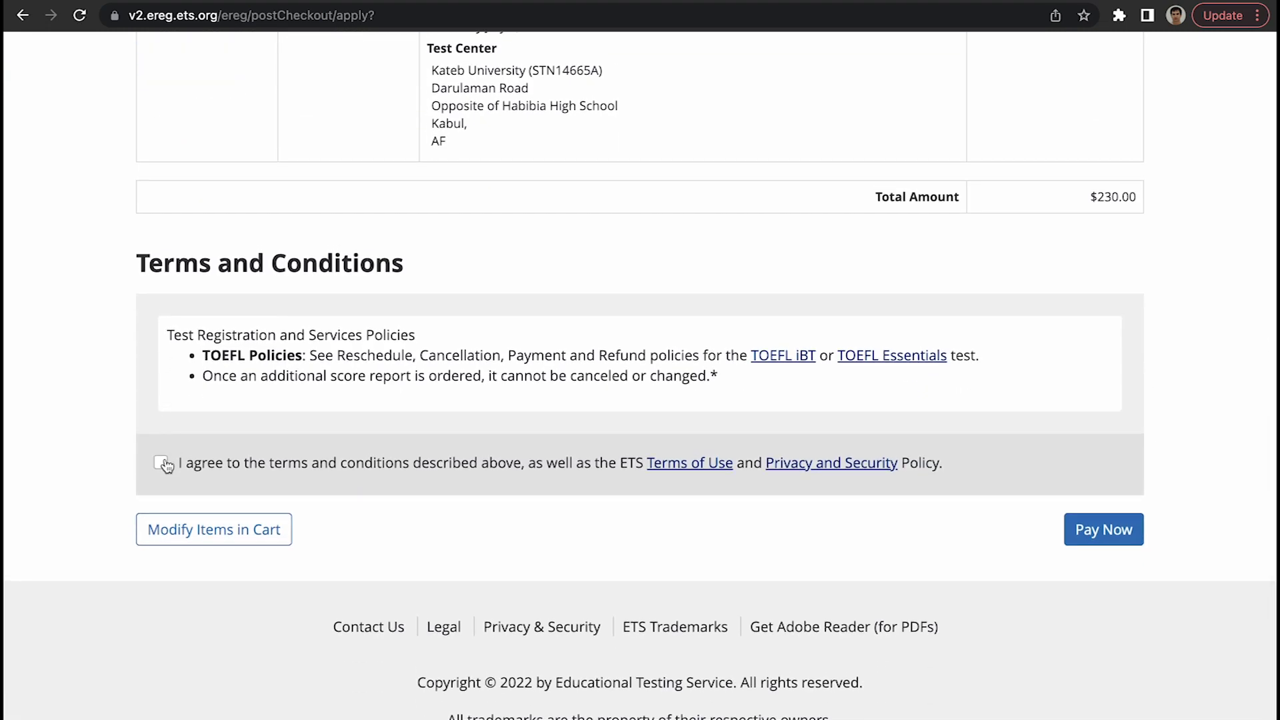
pyautogui.click(160, 462)
pyautogui.scroll(-3, 867, 627)
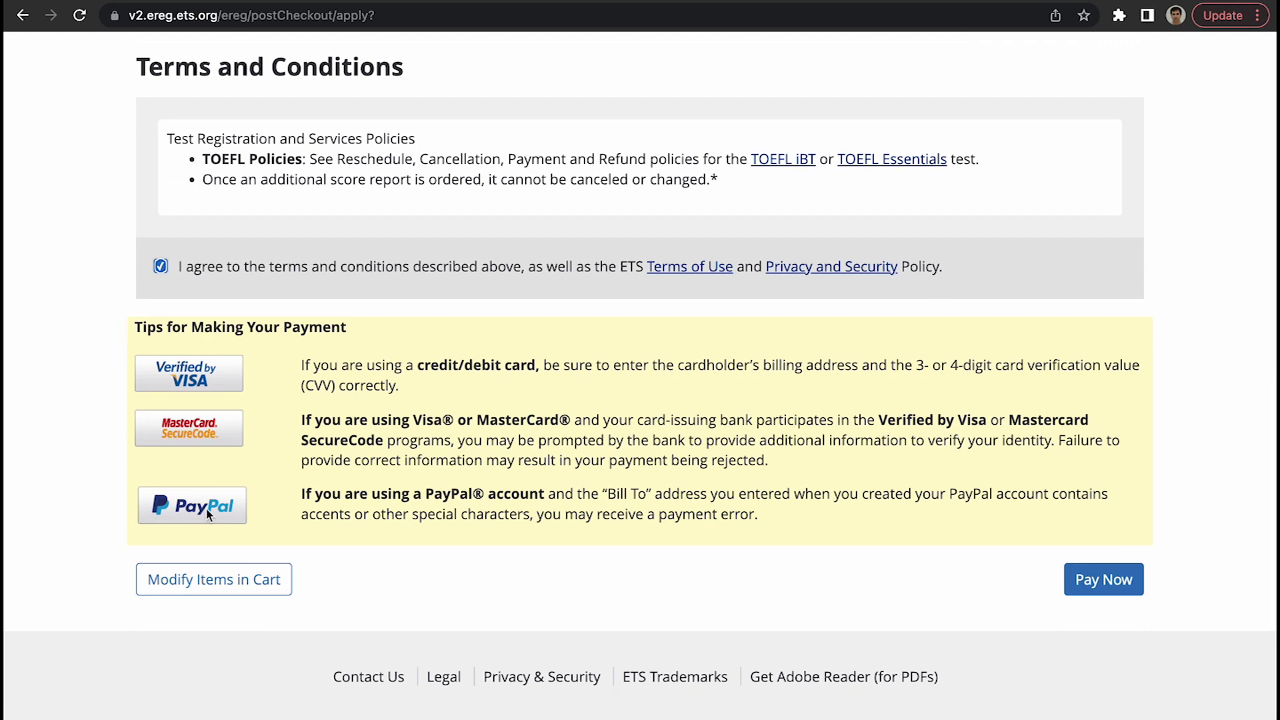
pyautogui.click(1111, 582)
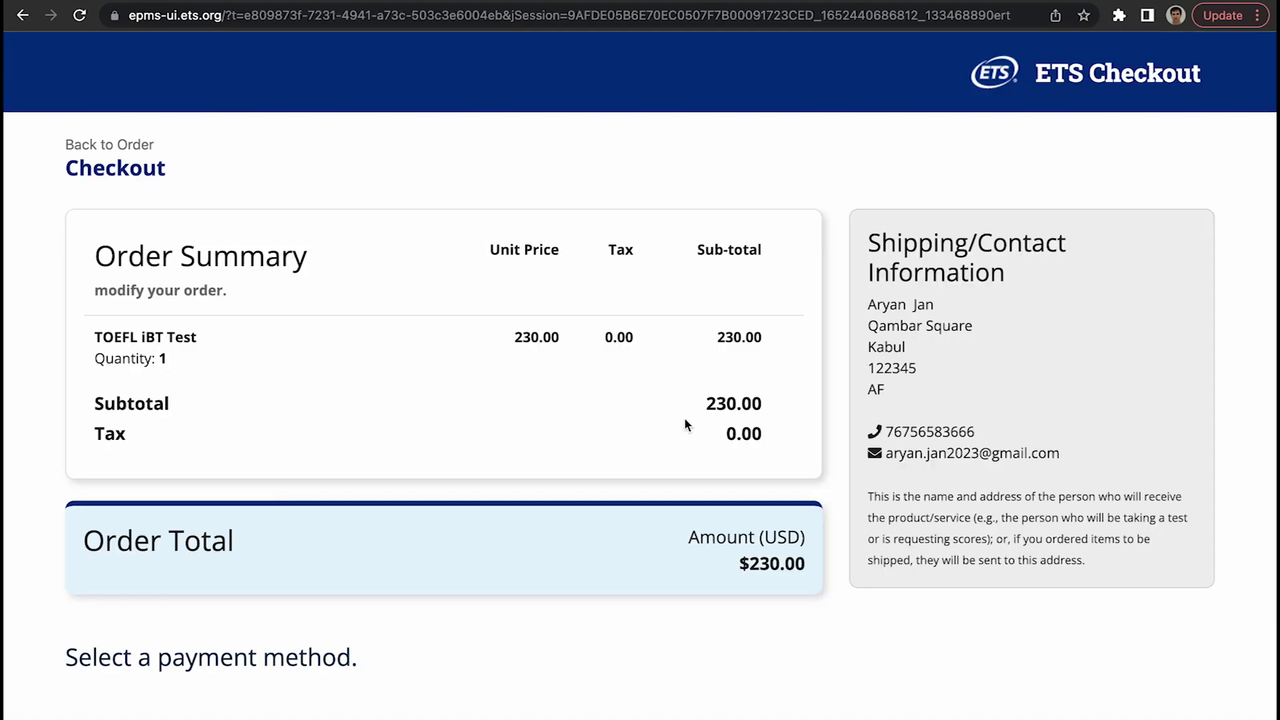
# - Select Credit Card as the payment method and look over the empty card and billing address fields
pyautogui.scroll(-6, 709, 523)
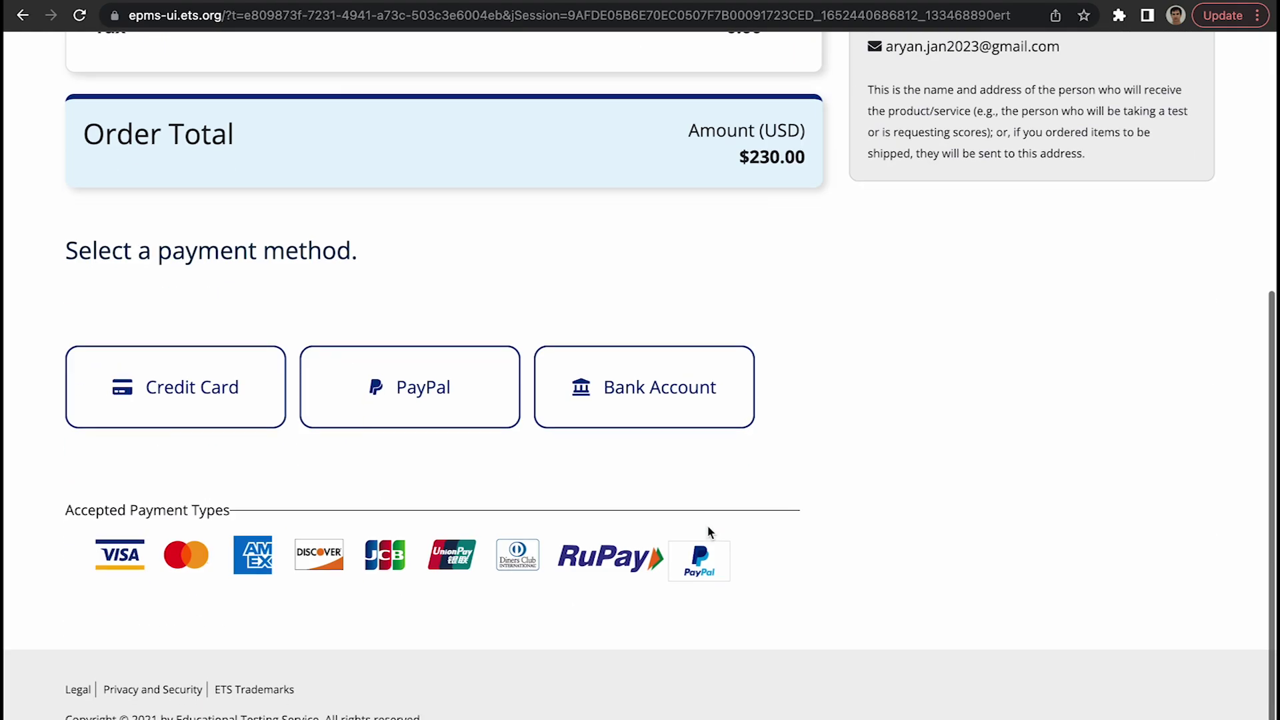
pyautogui.click(210, 391)
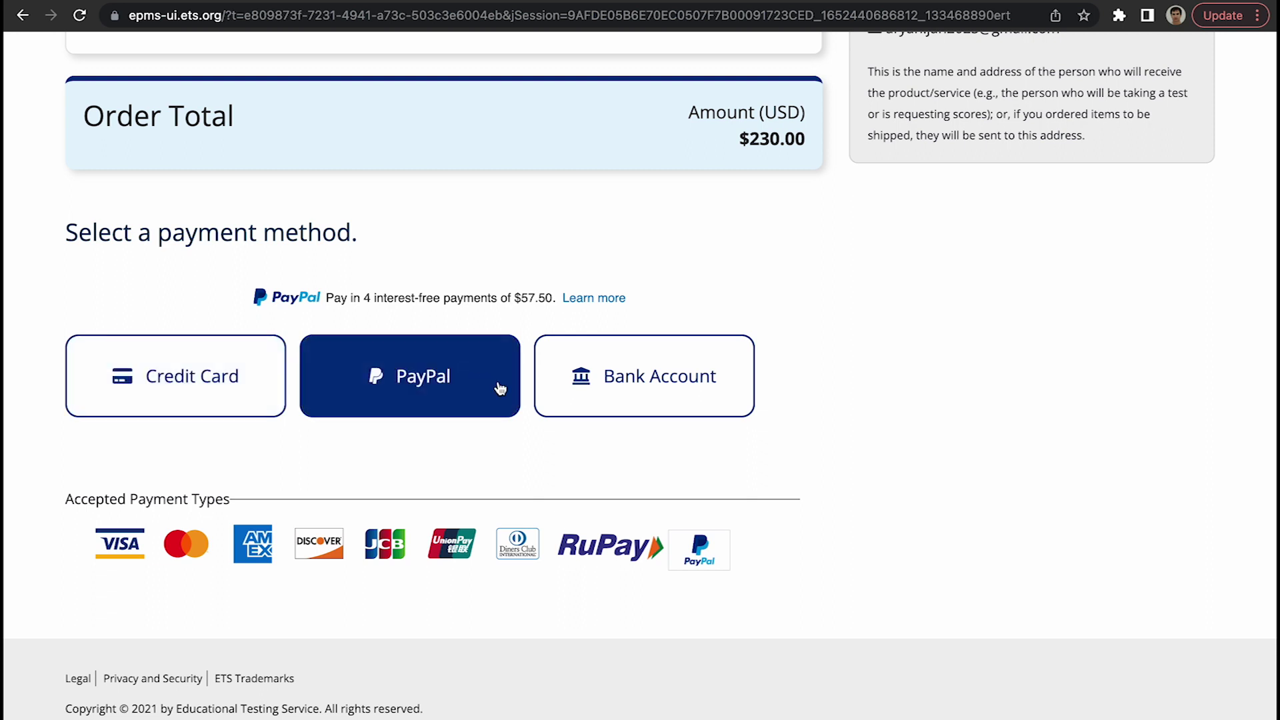
pyautogui.click(197, 378)
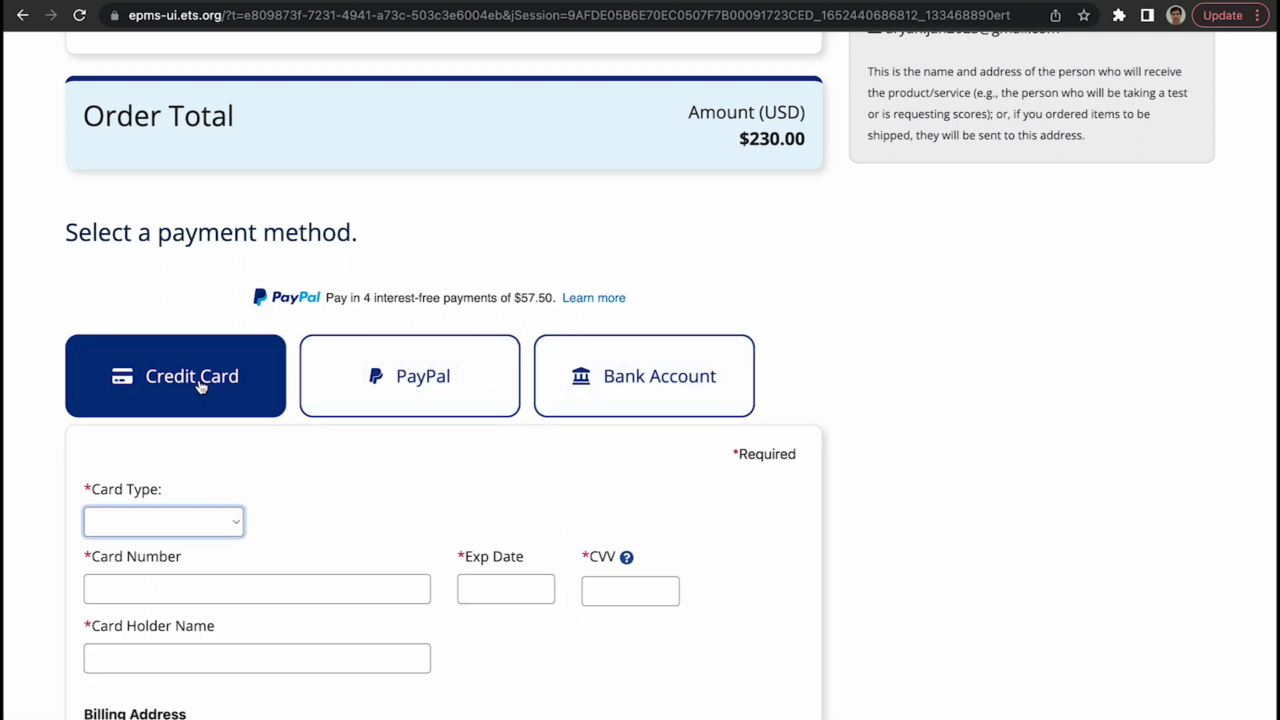
pyautogui.scroll(-1, 279, 518)
pyautogui.scroll(-3, 278, 518)
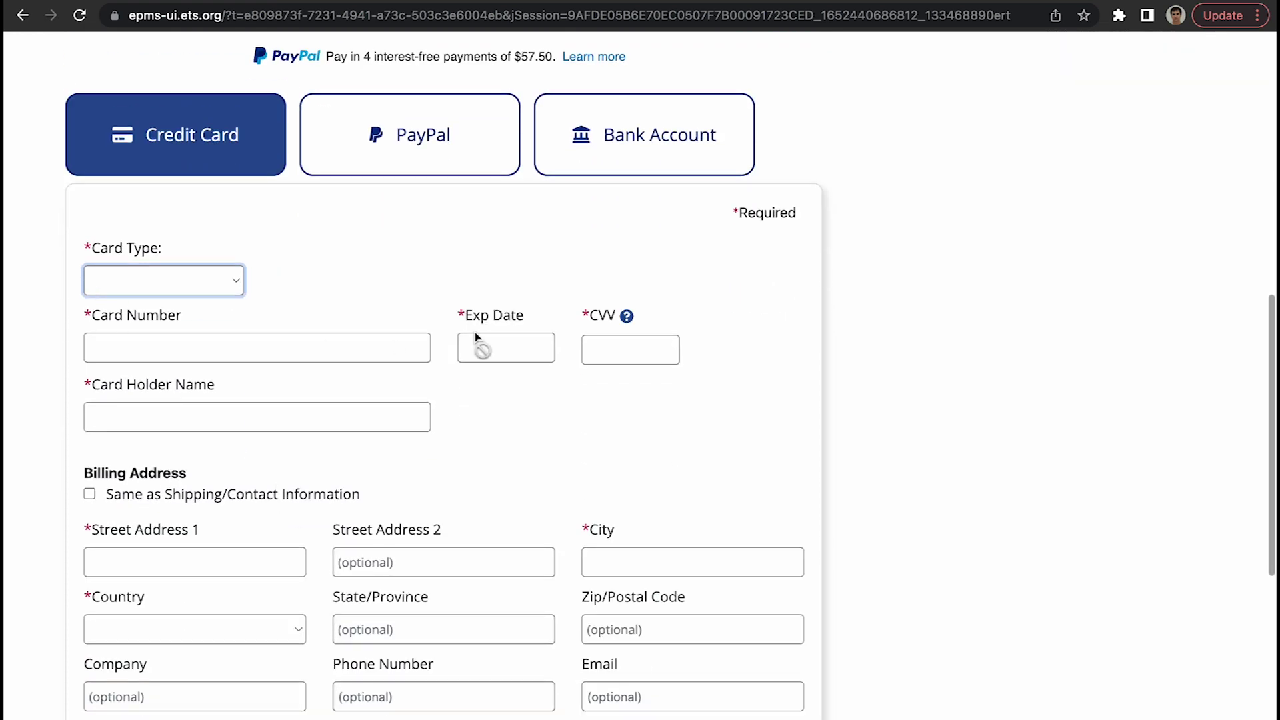
pyautogui.scroll(-8, 254, 572)
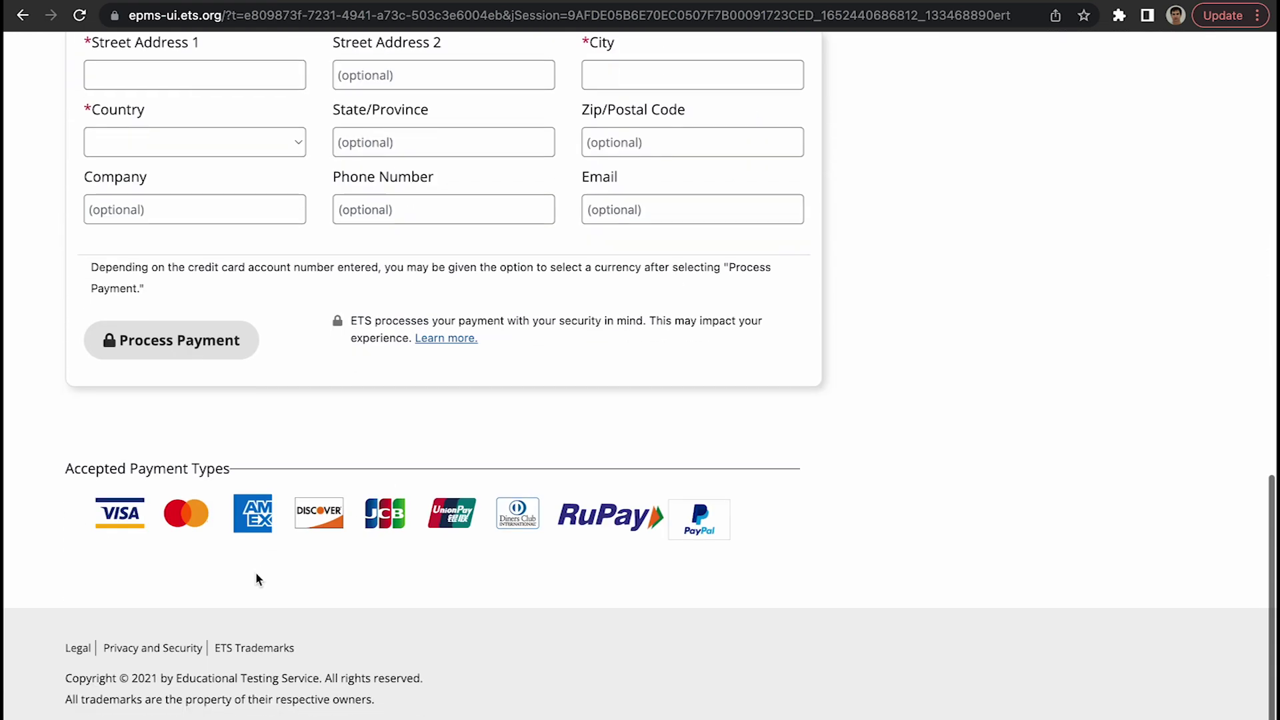
pyautogui.scroll(1, 255, 572)
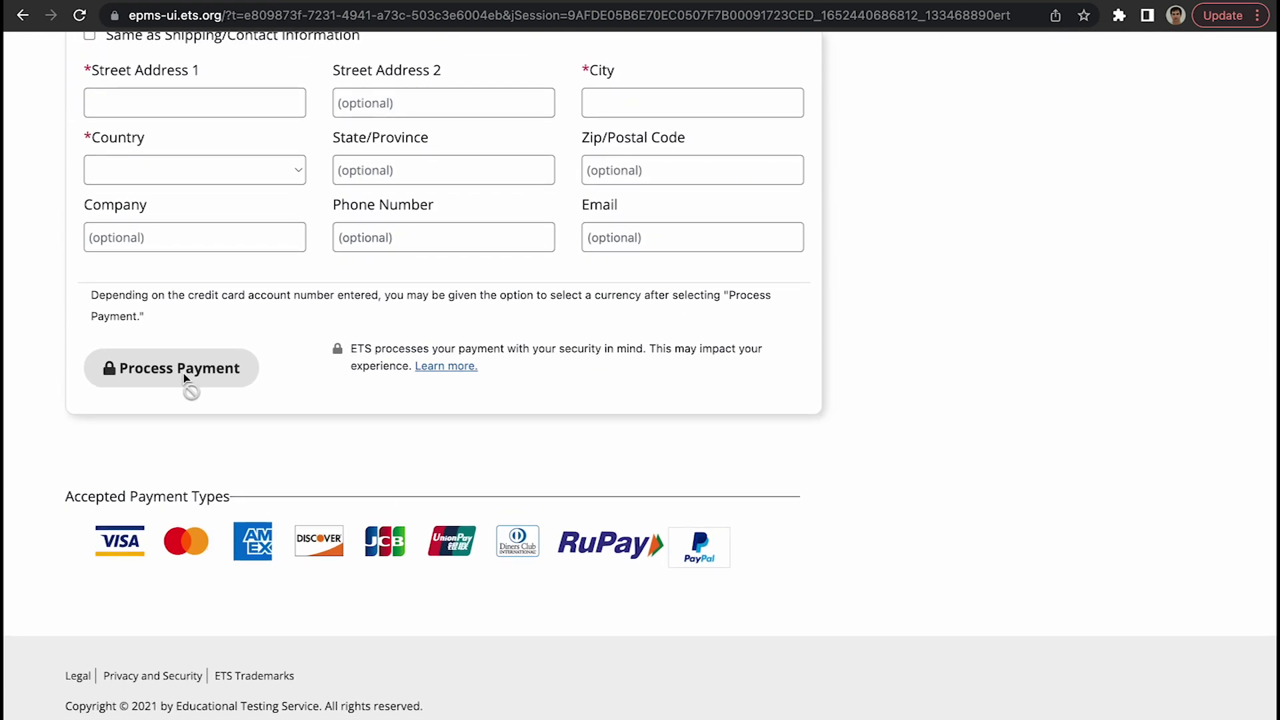
pyautogui.scroll(15, 266, 403)
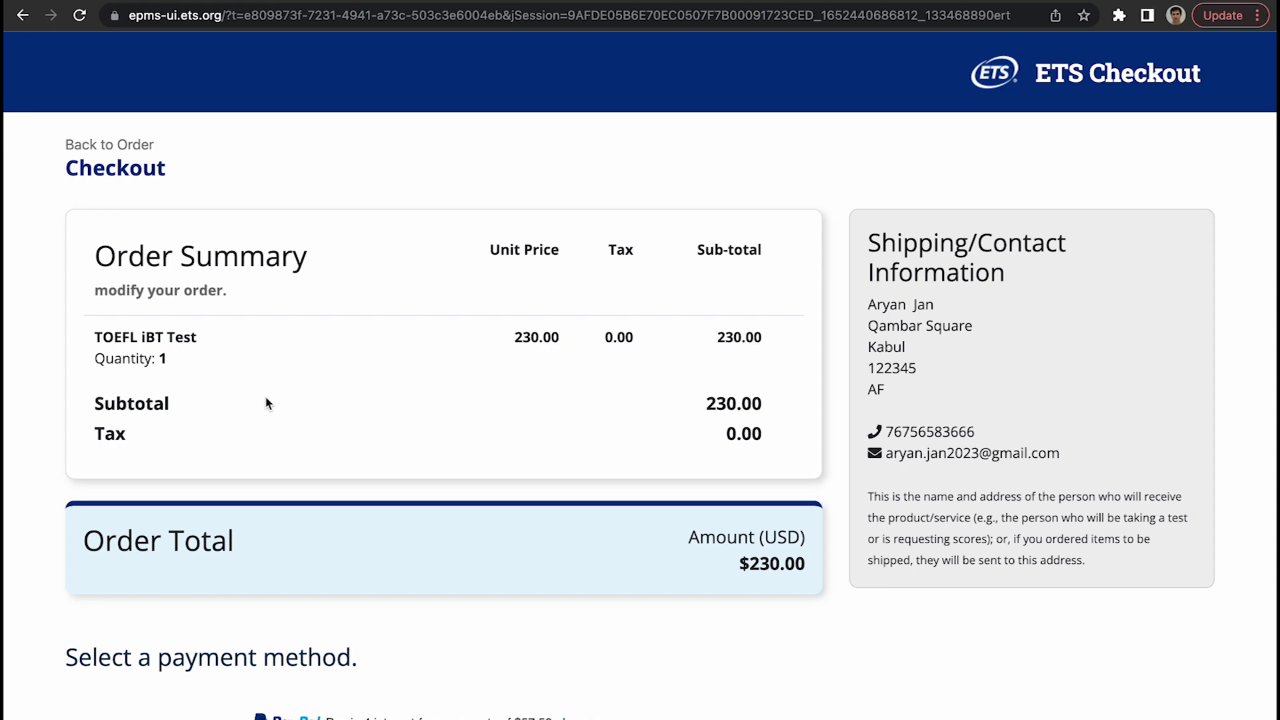
pyautogui.scroll(-15, 265, 404)
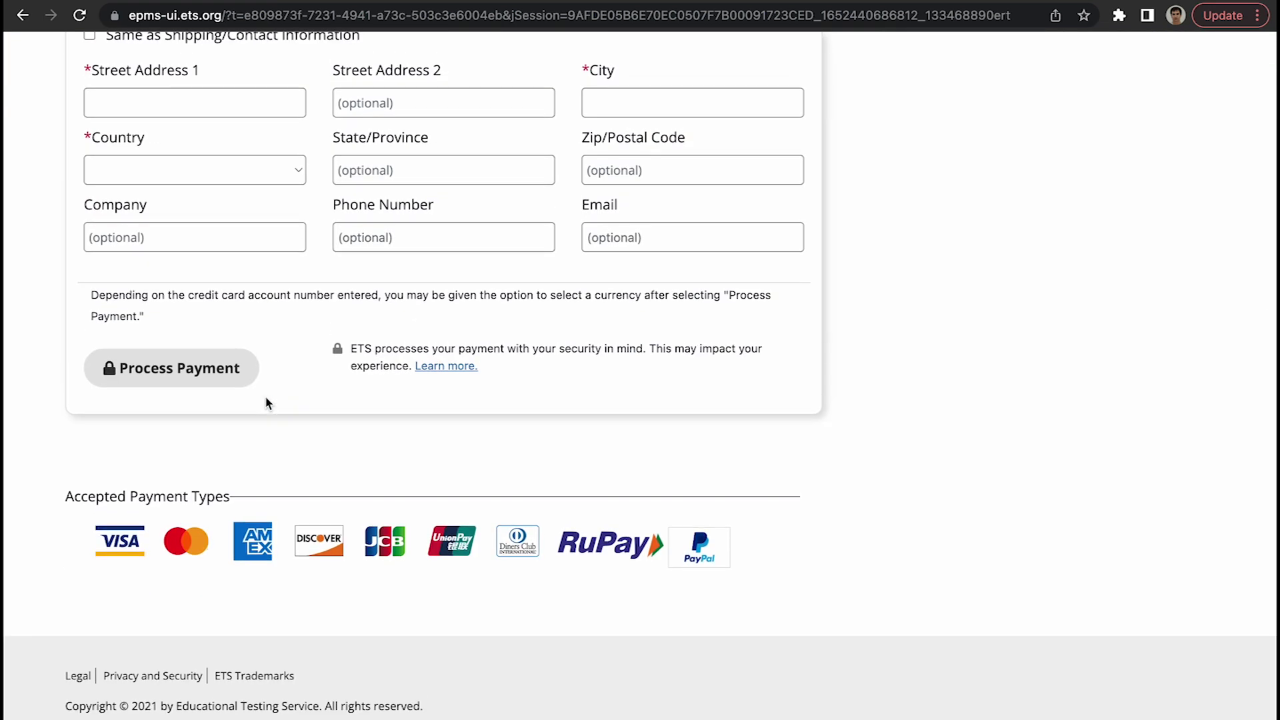